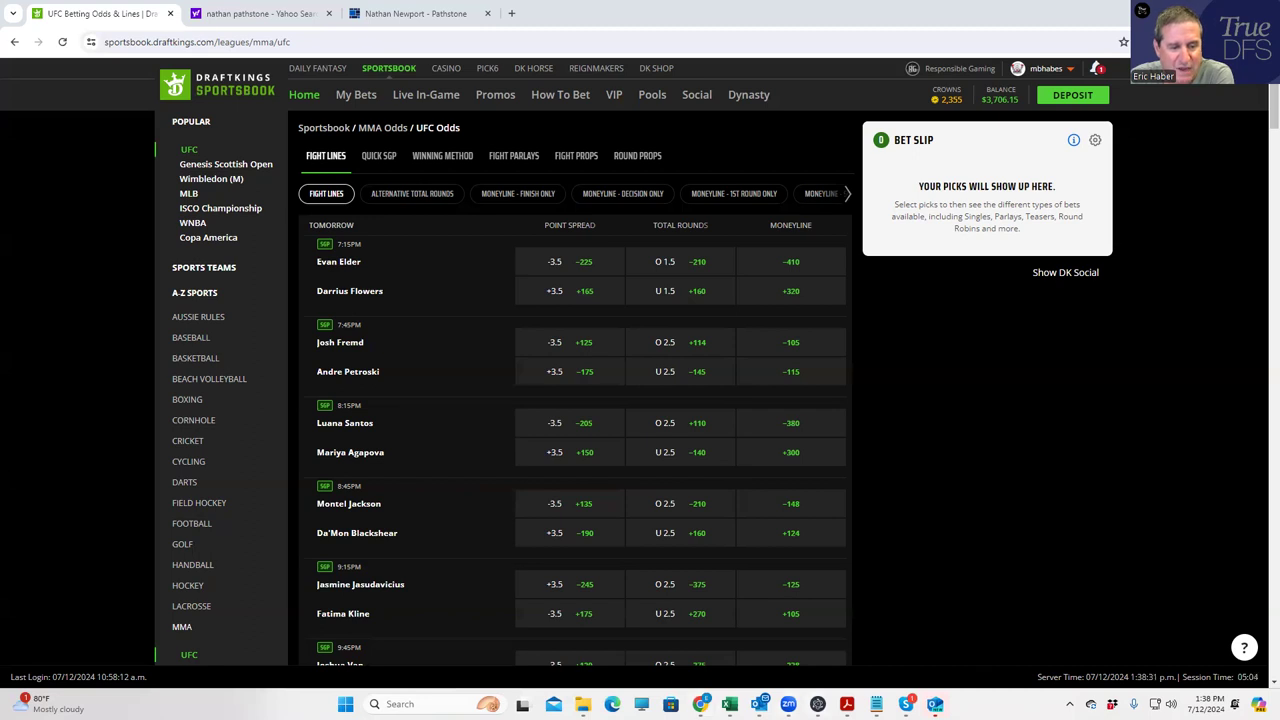
{"action": "mouse_move", "coordinate": [700, 704]}
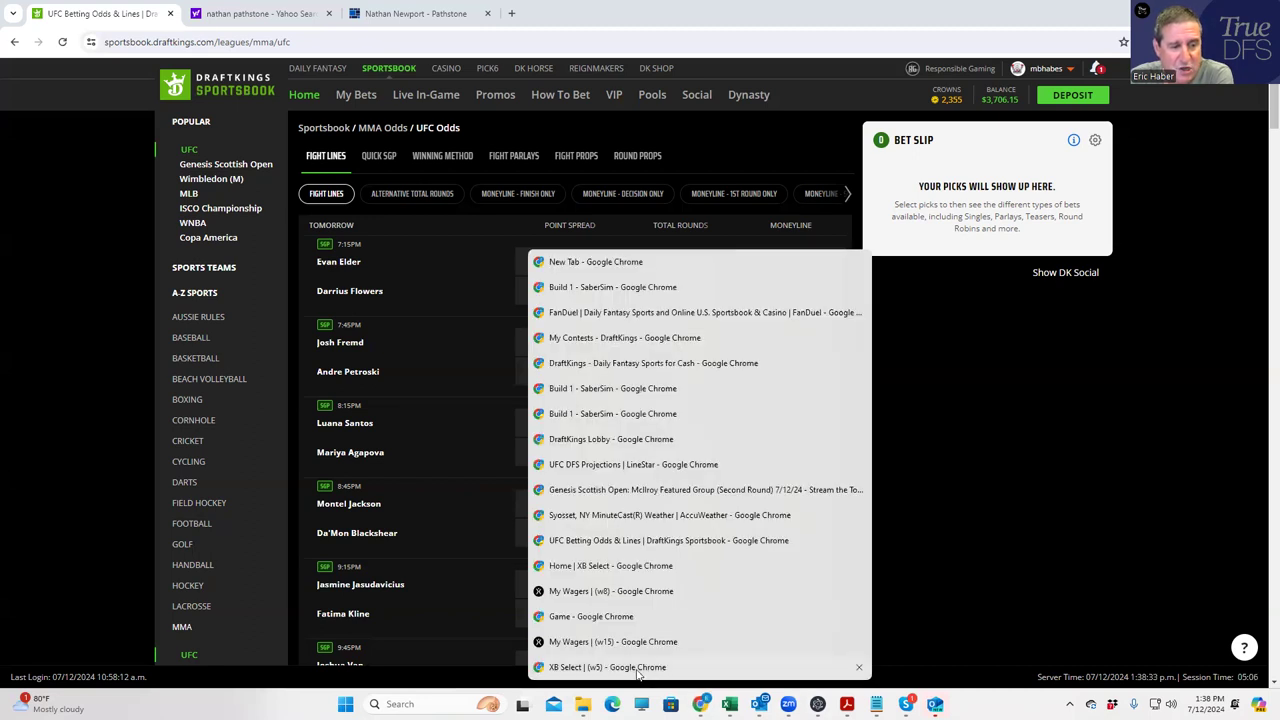
{"action": "left_click", "coordinate": [638, 668]}
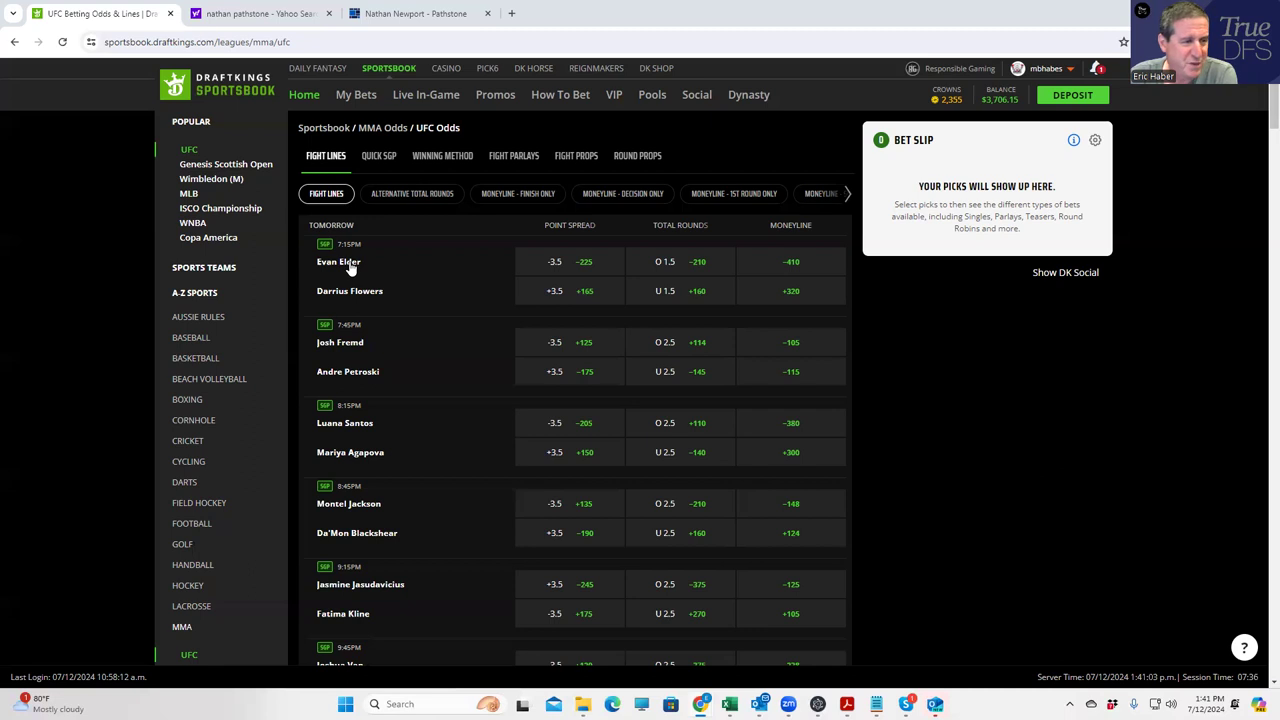
- Open the Evan Elder vs Darrius Flowers fight and add Evan Elder to win by decision as a $180 single
{"action": "left_click", "coordinate": [349, 265]}
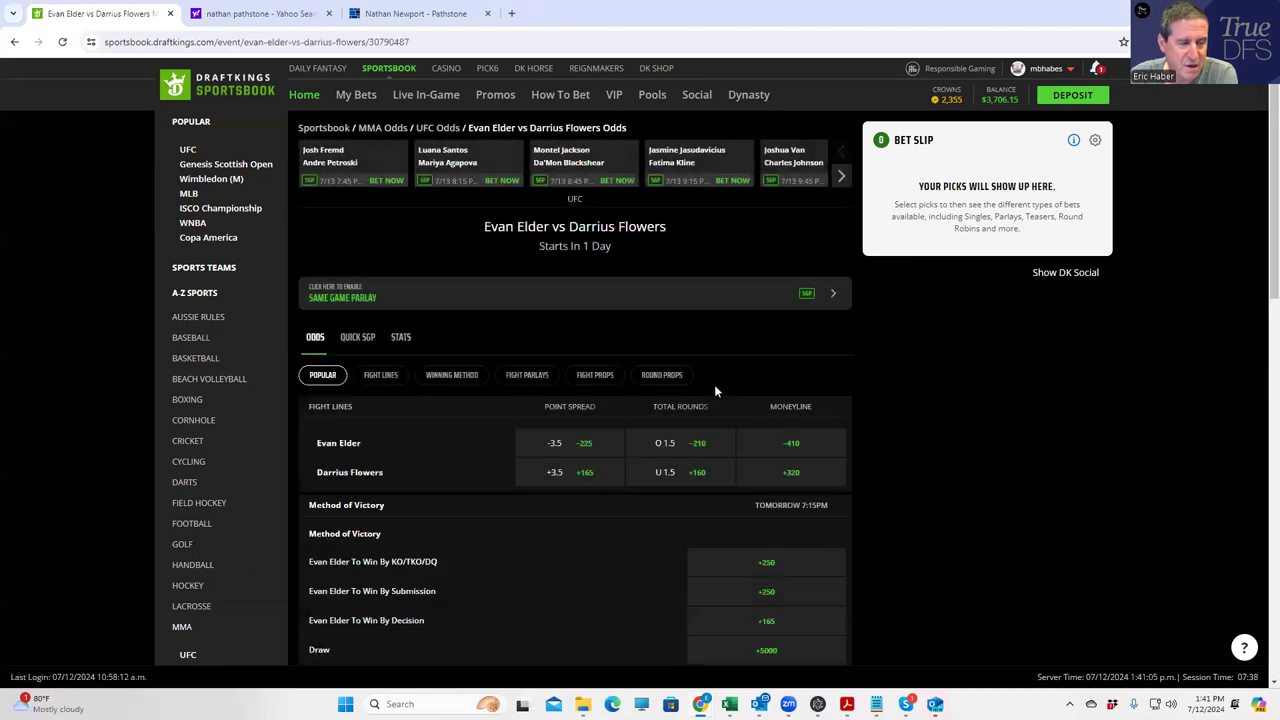
{"action": "scroll", "coordinate": [563, 598], "scroll_direction": "down", "scroll_amount": 2}
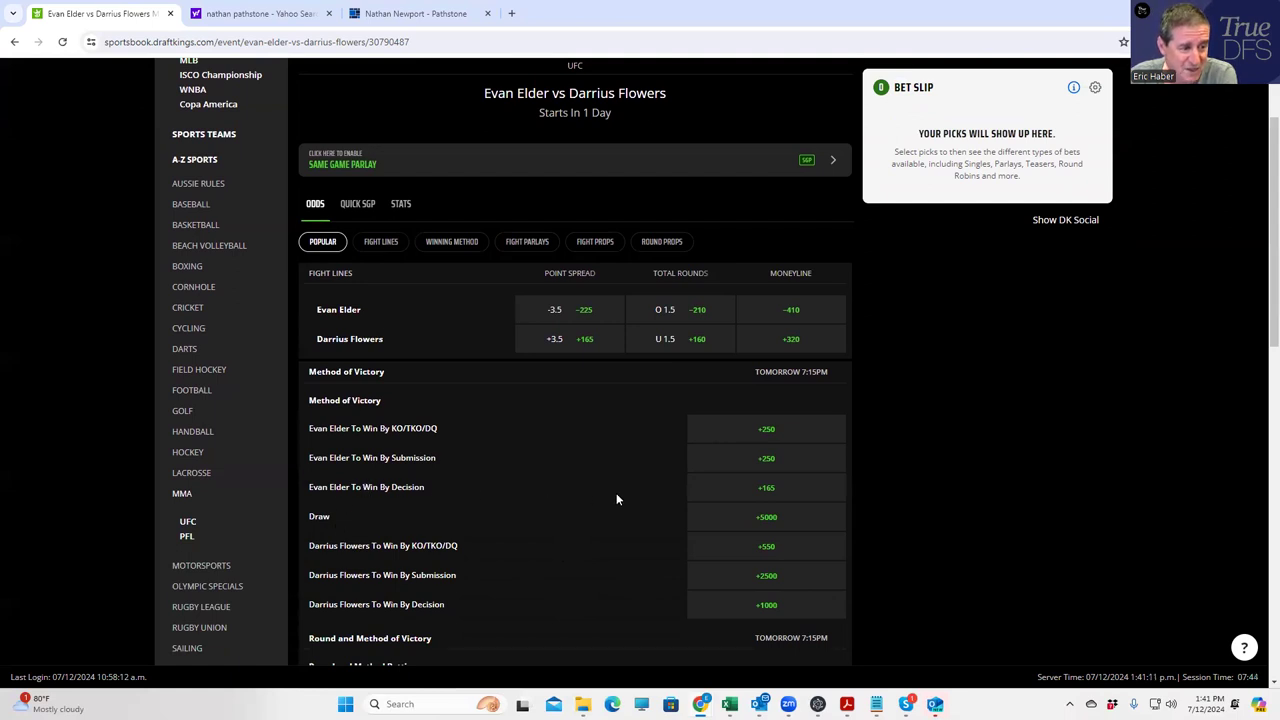
{"action": "left_click", "coordinate": [766, 489]}
{"action": "left_click", "coordinate": [1075, 153]}
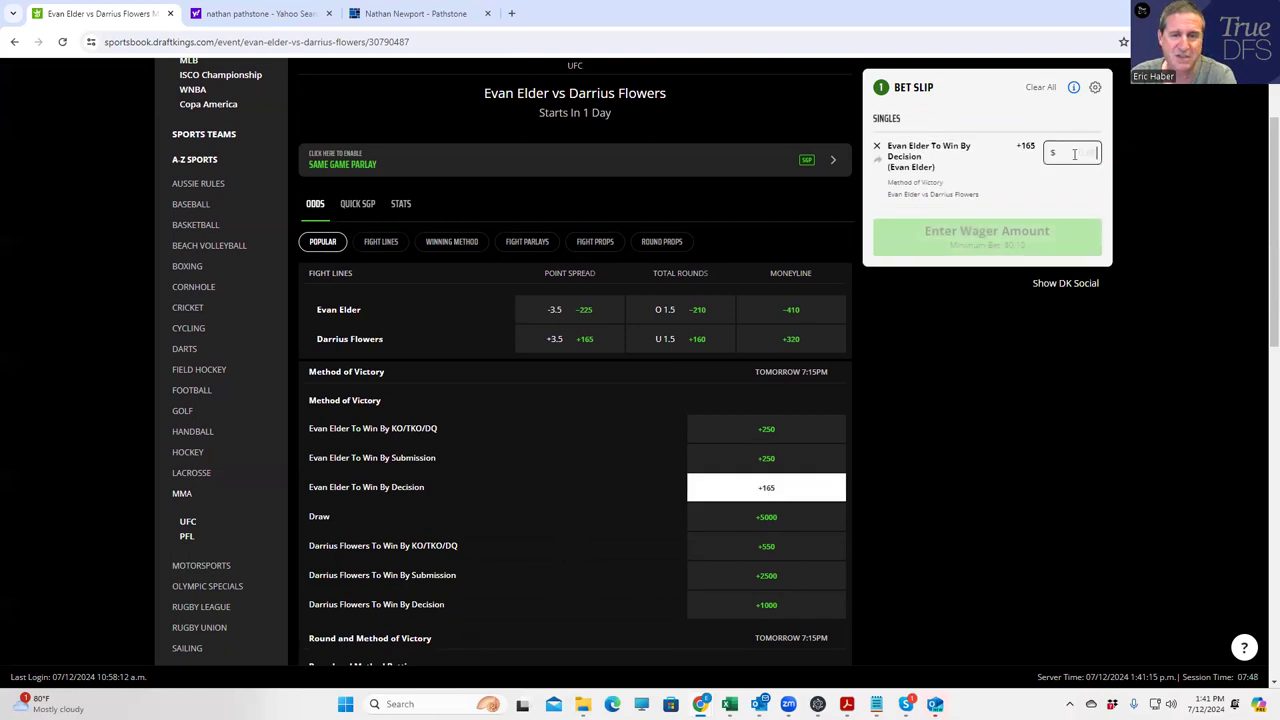
{"action": "type", "text": "180"}
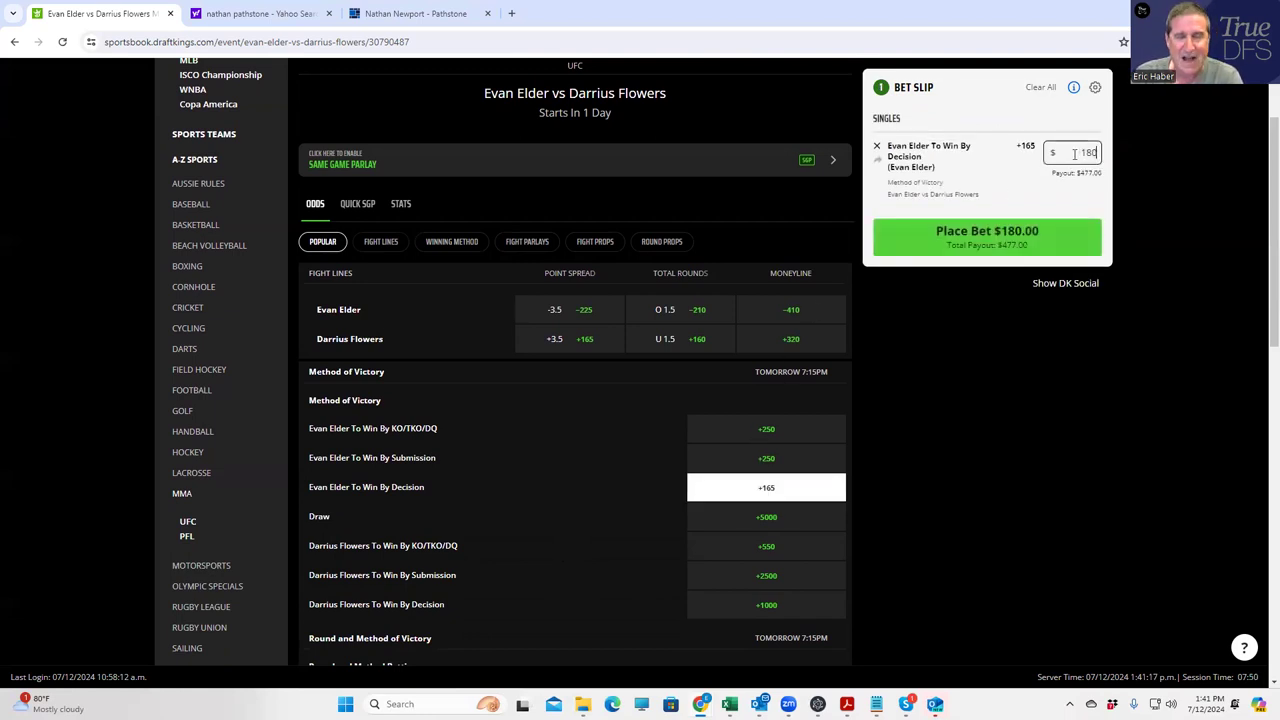
{"action": "left_click", "coordinate": [1012, 294]}
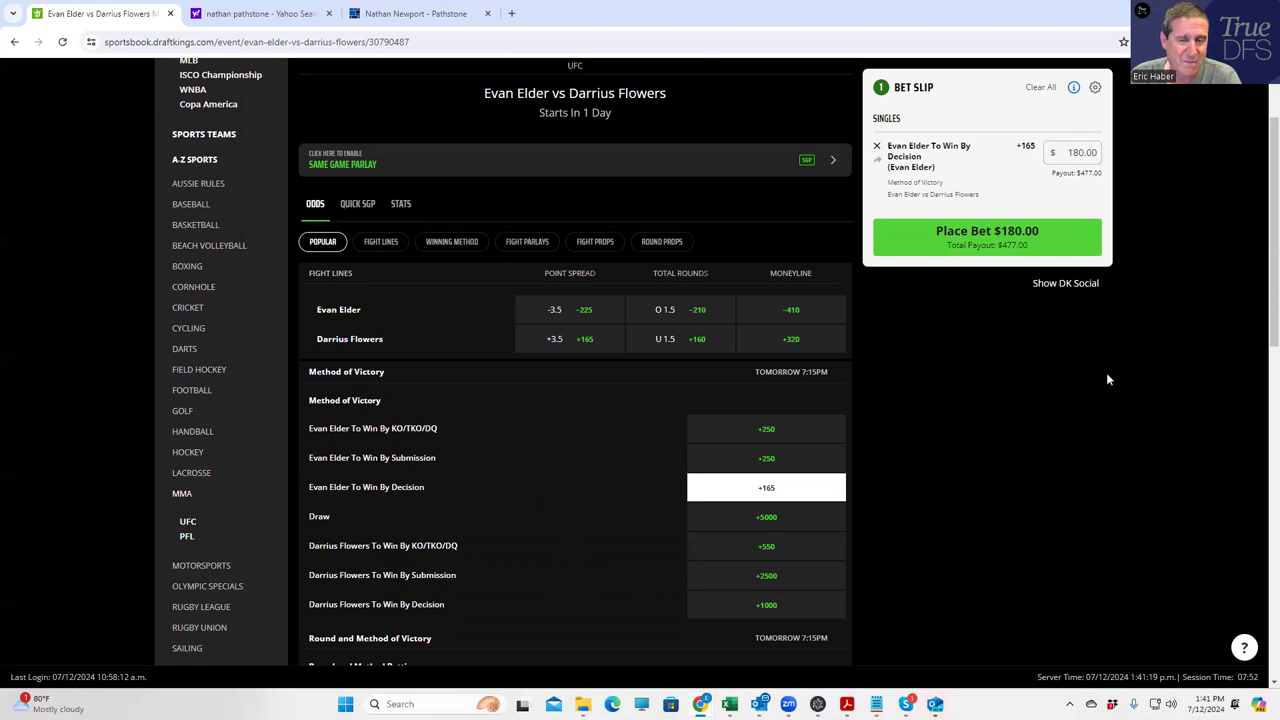
- Open the Josh Fremd vs Andre Petroski fight and add Andre Petroski to win by decision as a $180 single
{"action": "scroll", "coordinate": [1106, 372], "scroll_direction": "up", "scroll_amount": 2}
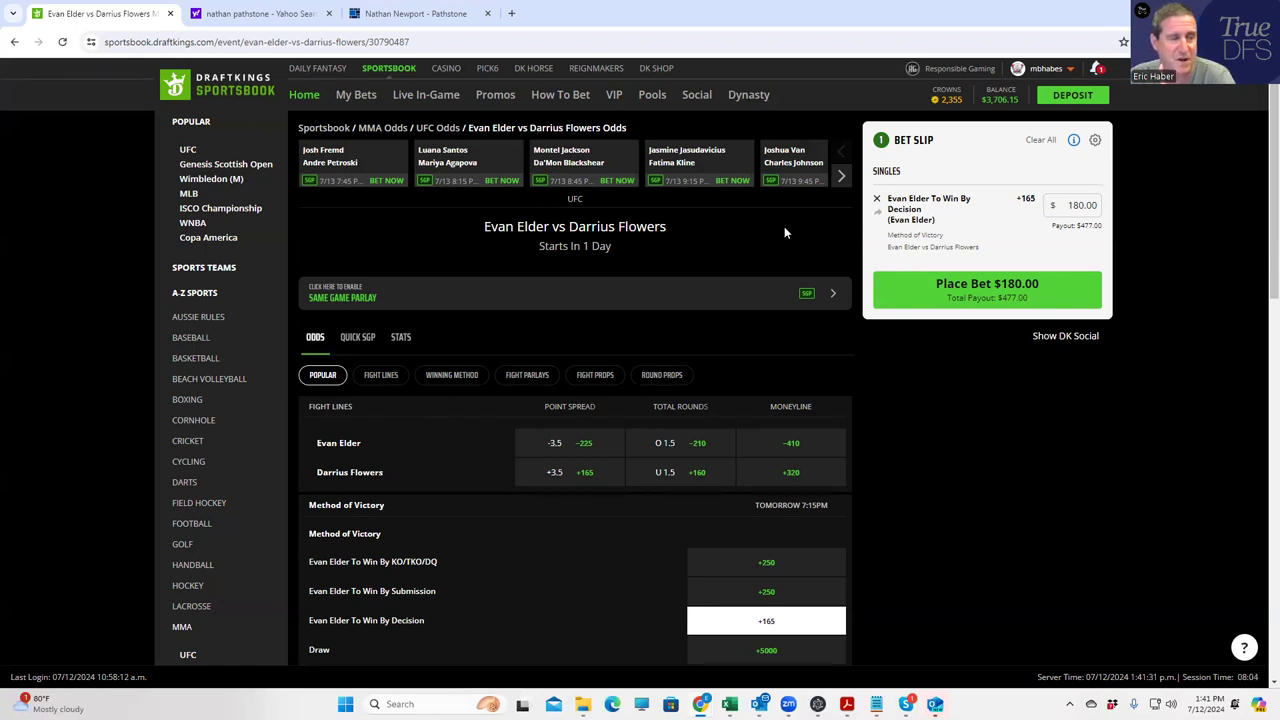
{"action": "left_click", "coordinate": [329, 156]}
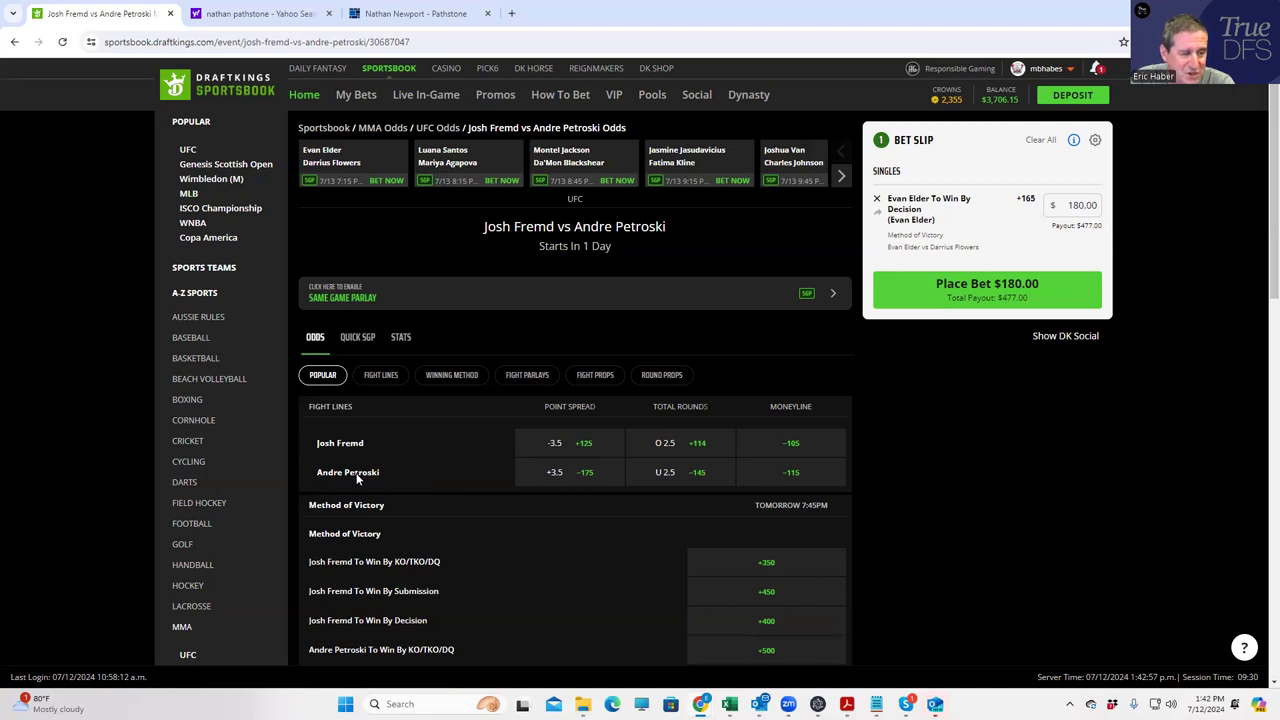
{"action": "left_click_drag", "start_coordinate": [357, 478], "coordinate": [581, 599]}
{"action": "scroll", "coordinate": [581, 599], "scroll_direction": "down", "scroll_amount": 3}
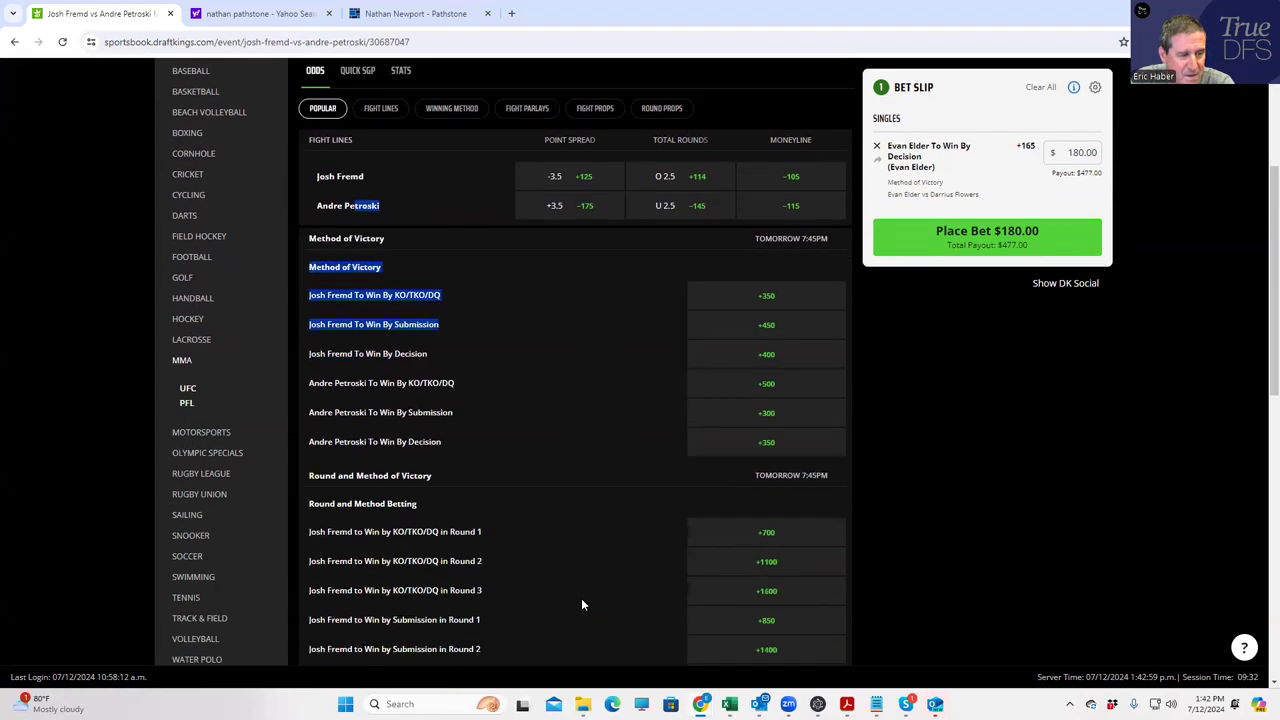
{"action": "left_click", "coordinate": [770, 442]}
{"action": "left_click", "coordinate": [1080, 226]}
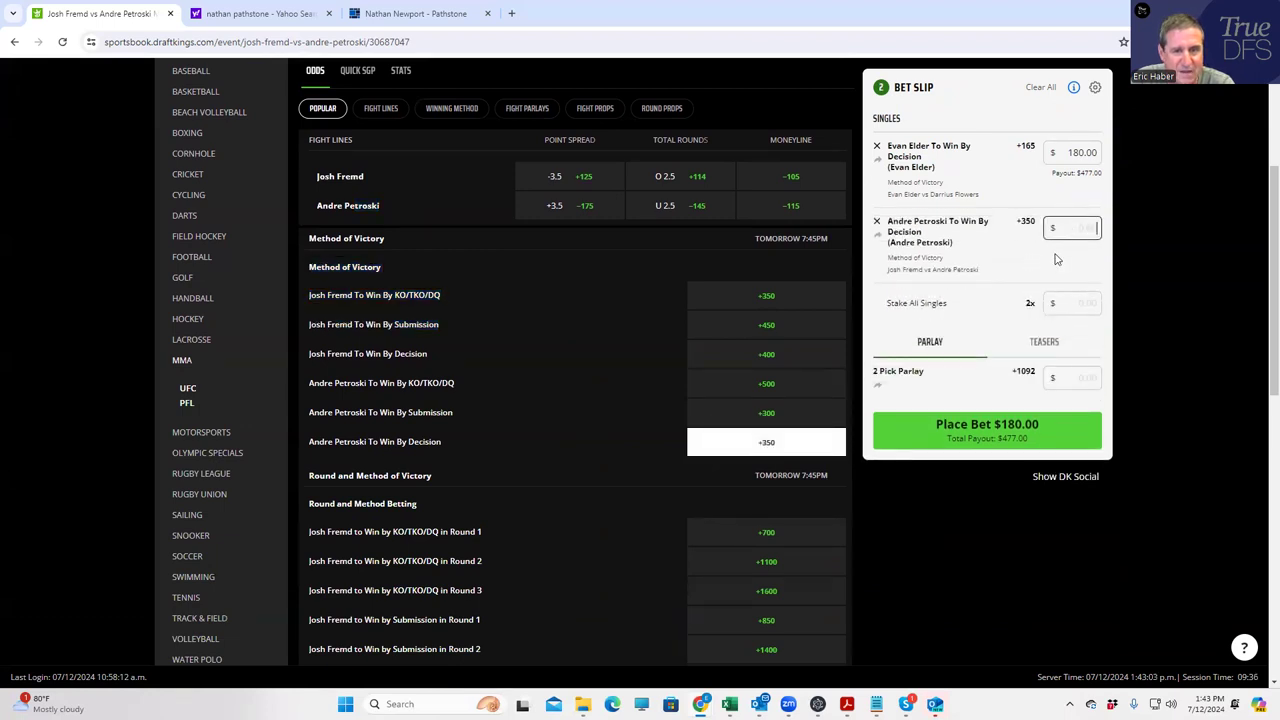
{"action": "type", "text": "180"}
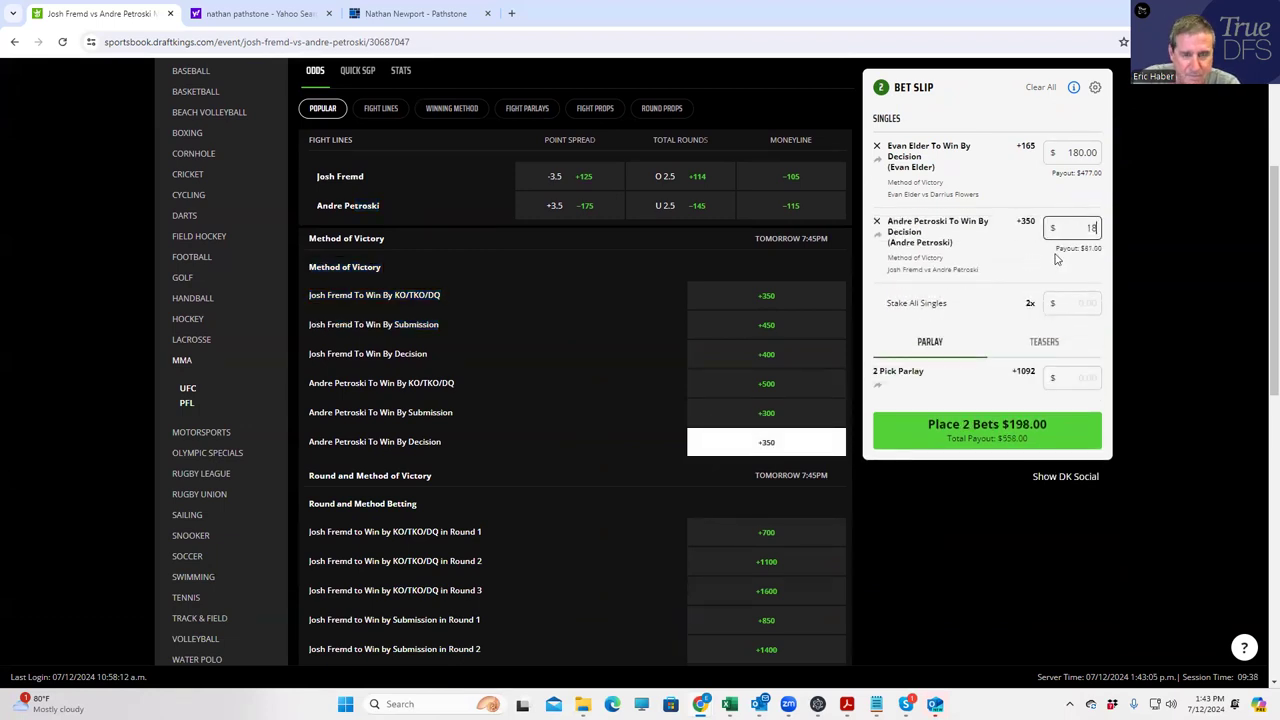
{"action": "left_click", "coordinate": [1004, 261]}
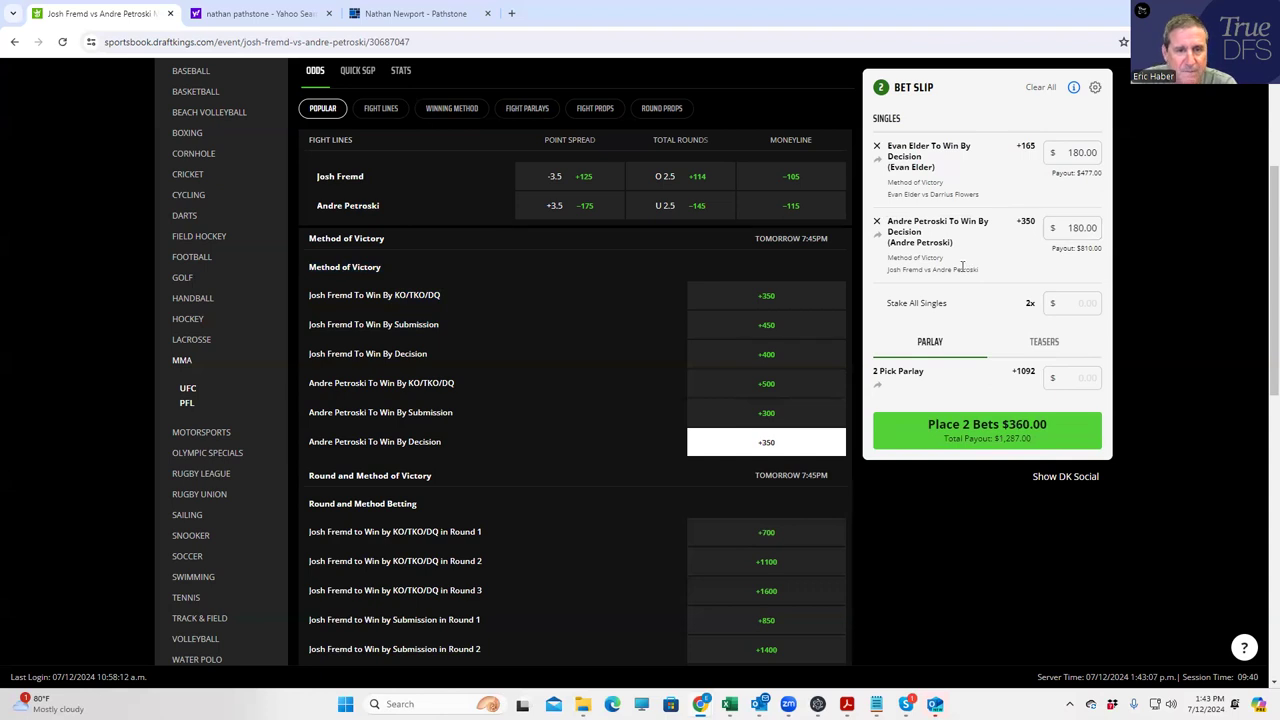
- Open the Luana Santos vs Mariya Agapova fight and add Luana Santos to win by decision as a $180 single
{"action": "scroll", "coordinate": [674, 268], "scroll_direction": "up", "scroll_amount": 3}
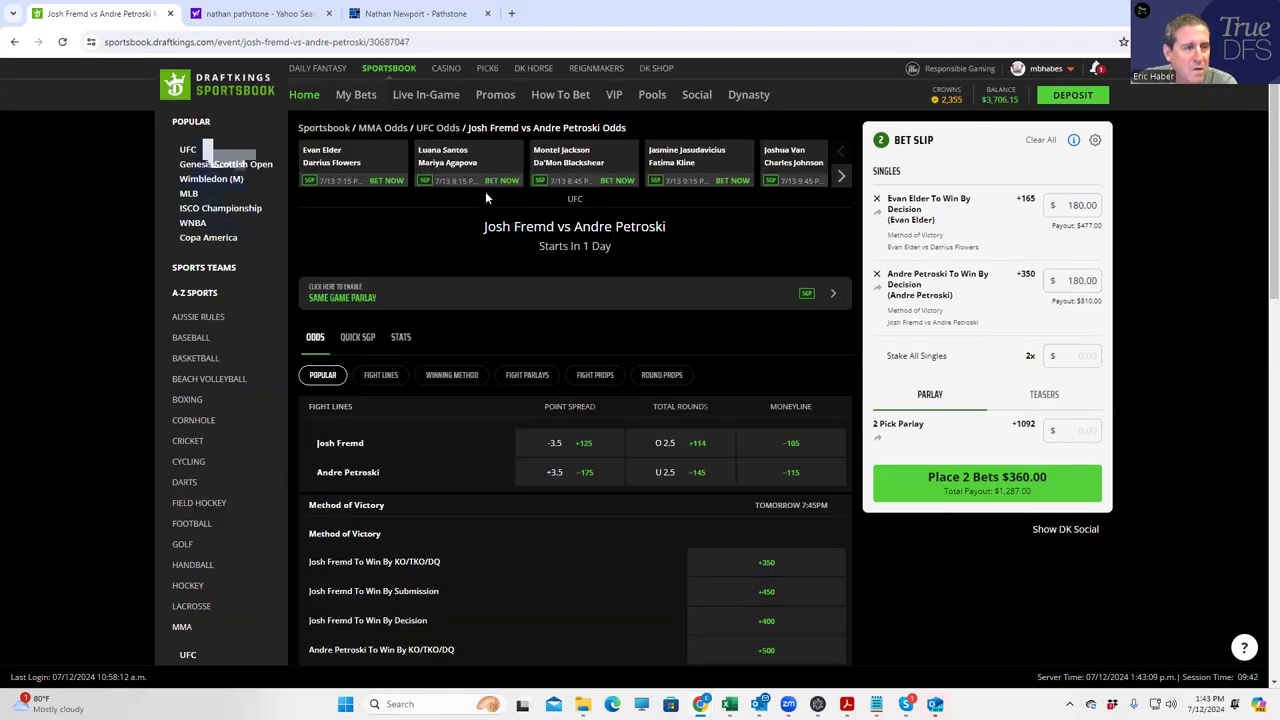
{"action": "left_click", "coordinate": [458, 156]}
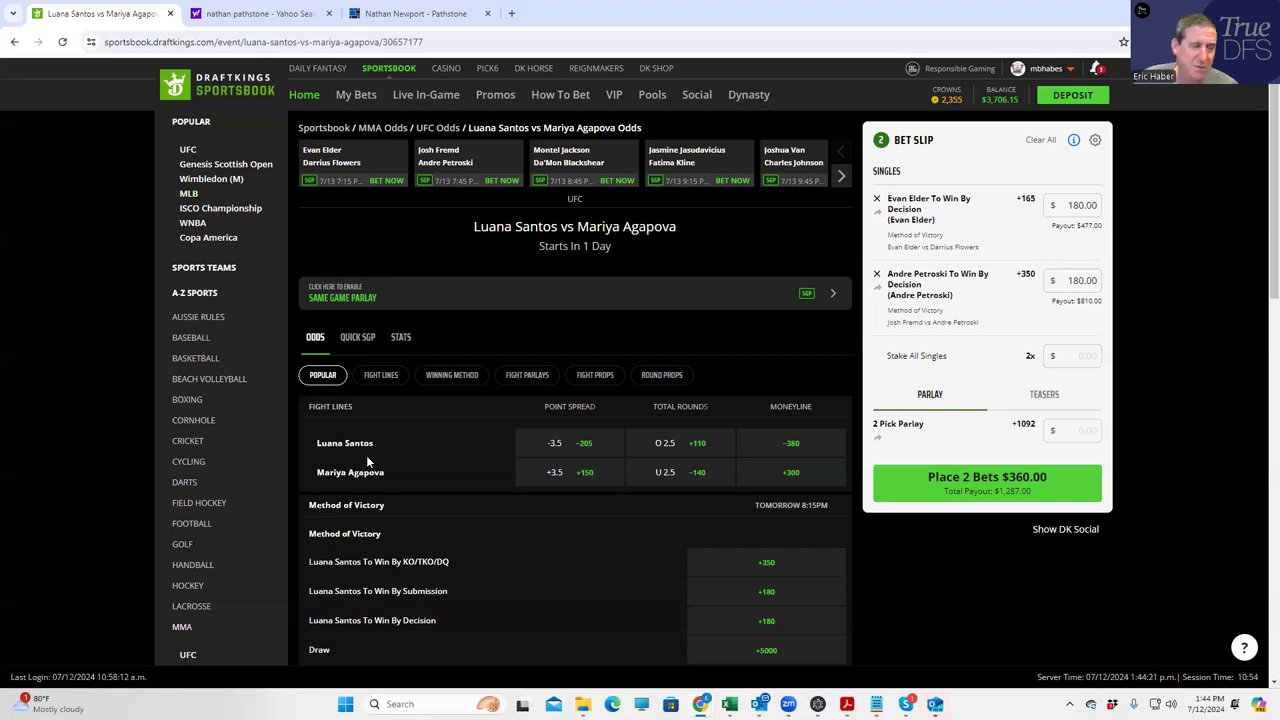
{"action": "scroll", "coordinate": [512, 561], "scroll_direction": "down", "scroll_amount": 1}
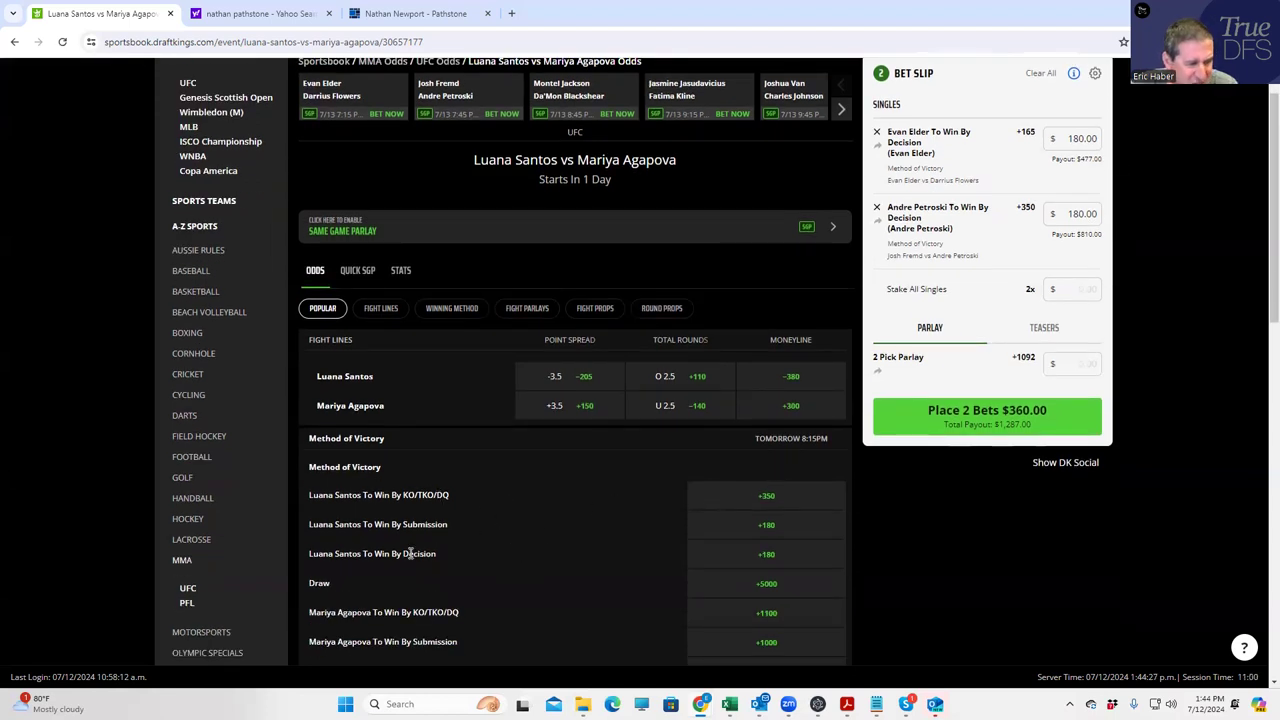
{"action": "left_click", "coordinate": [765, 556]}
{"action": "left_click", "coordinate": [1089, 288]}
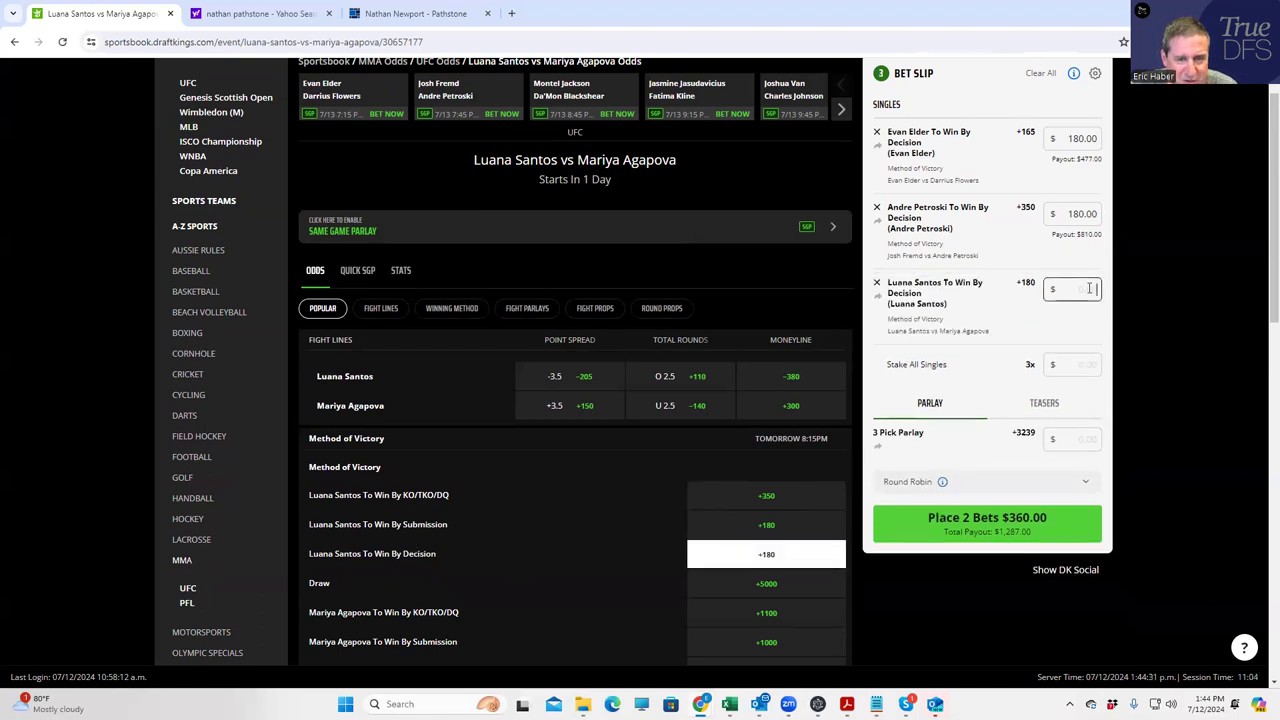
{"action": "type", "text": "180"}
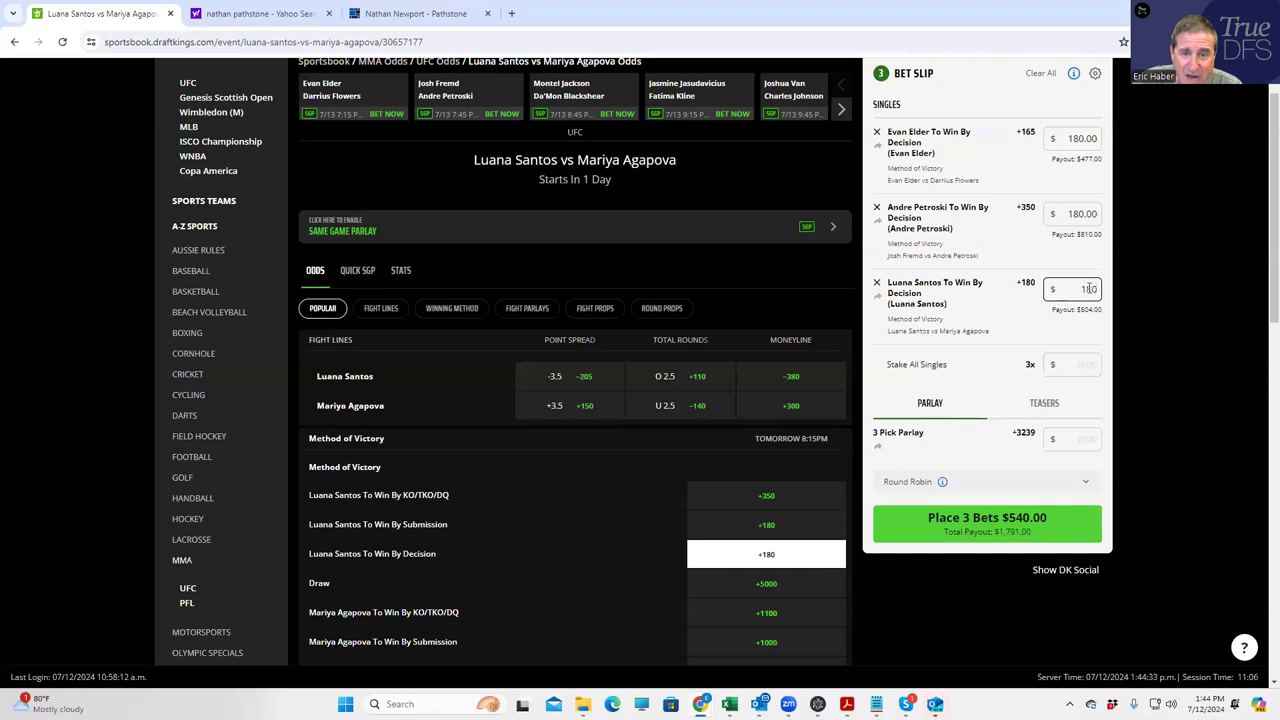
{"action": "left_click", "coordinate": [1055, 316]}
- From the Montel Jackson vs Da'Mon Blackshear fight, add Montel Jackson to win by submission and open its wager amount for entry
{"action": "scroll", "coordinate": [675, 305], "scroll_direction": "up", "scroll_amount": 1}
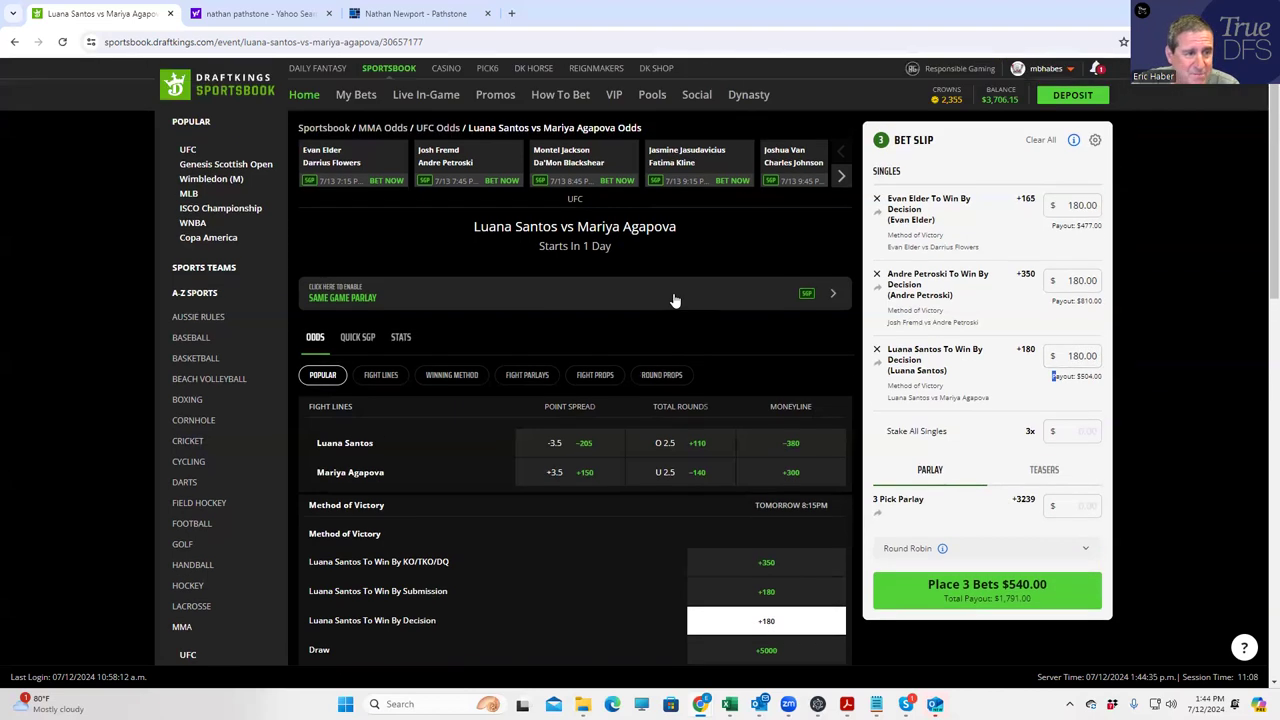
{"action": "left_click", "coordinate": [582, 168]}
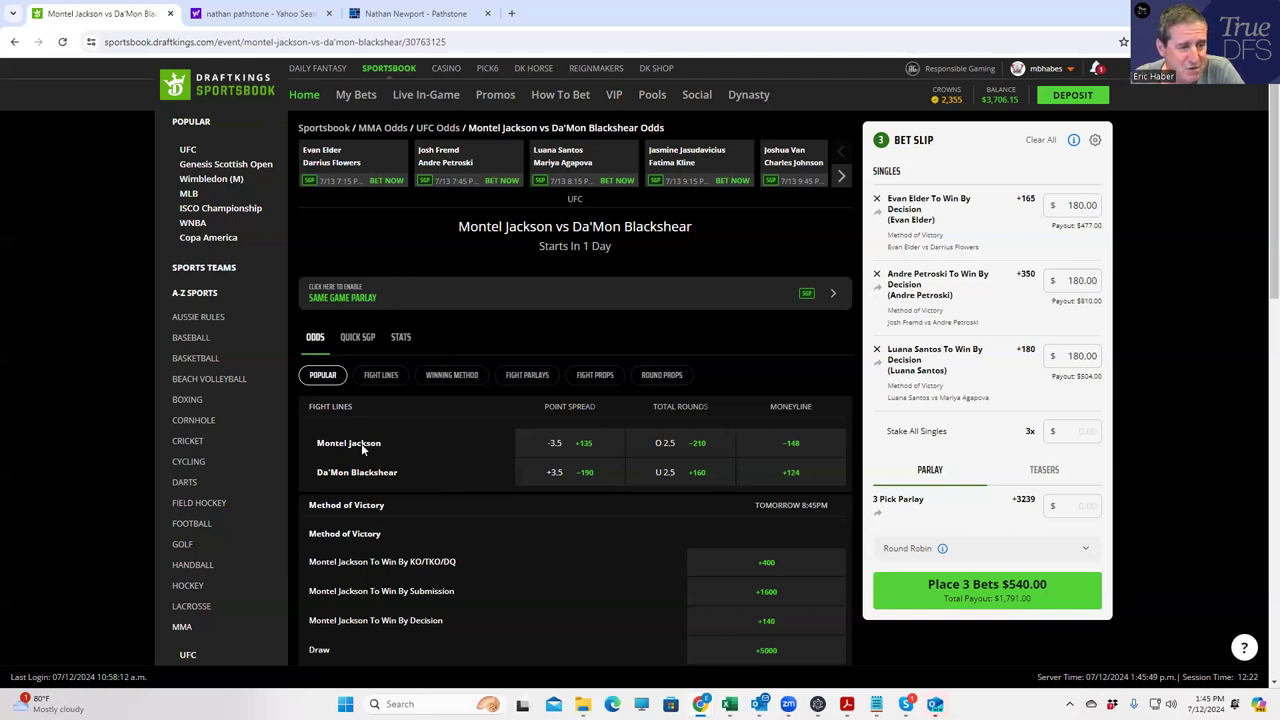
{"action": "scroll", "coordinate": [593, 594], "scroll_direction": "down", "scroll_amount": 1}
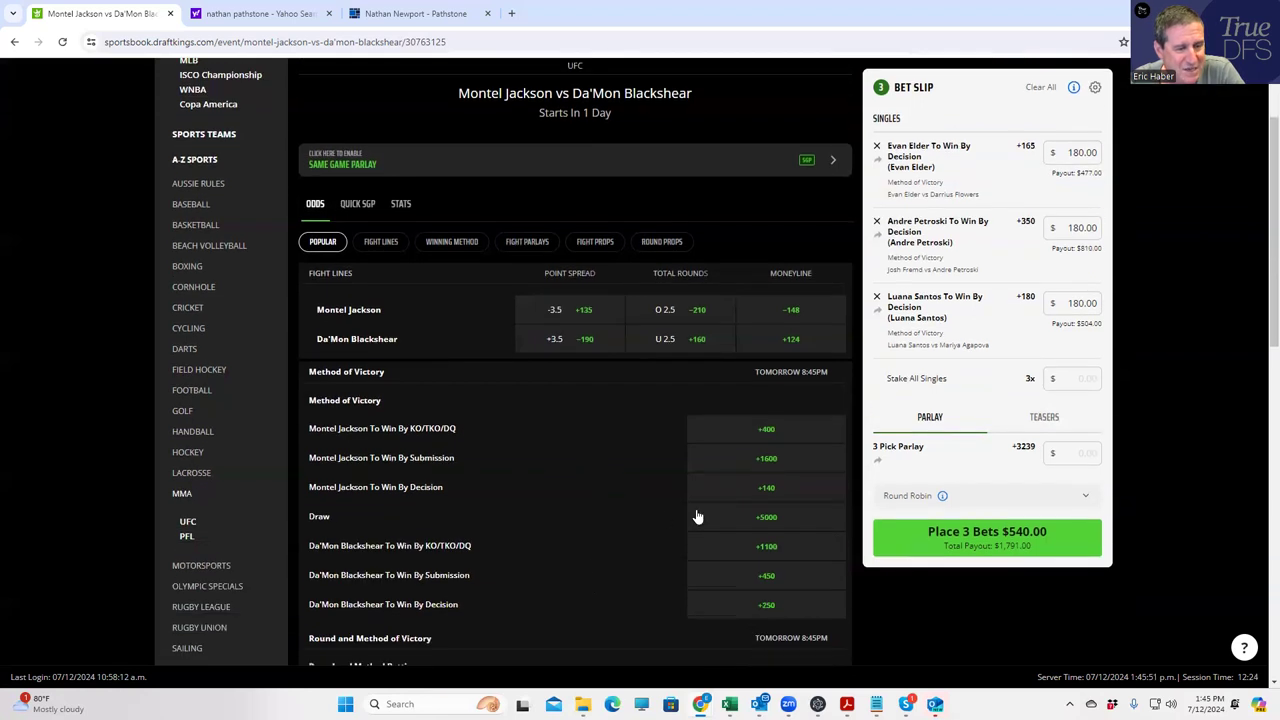
{"action": "left_click", "coordinate": [759, 460]}
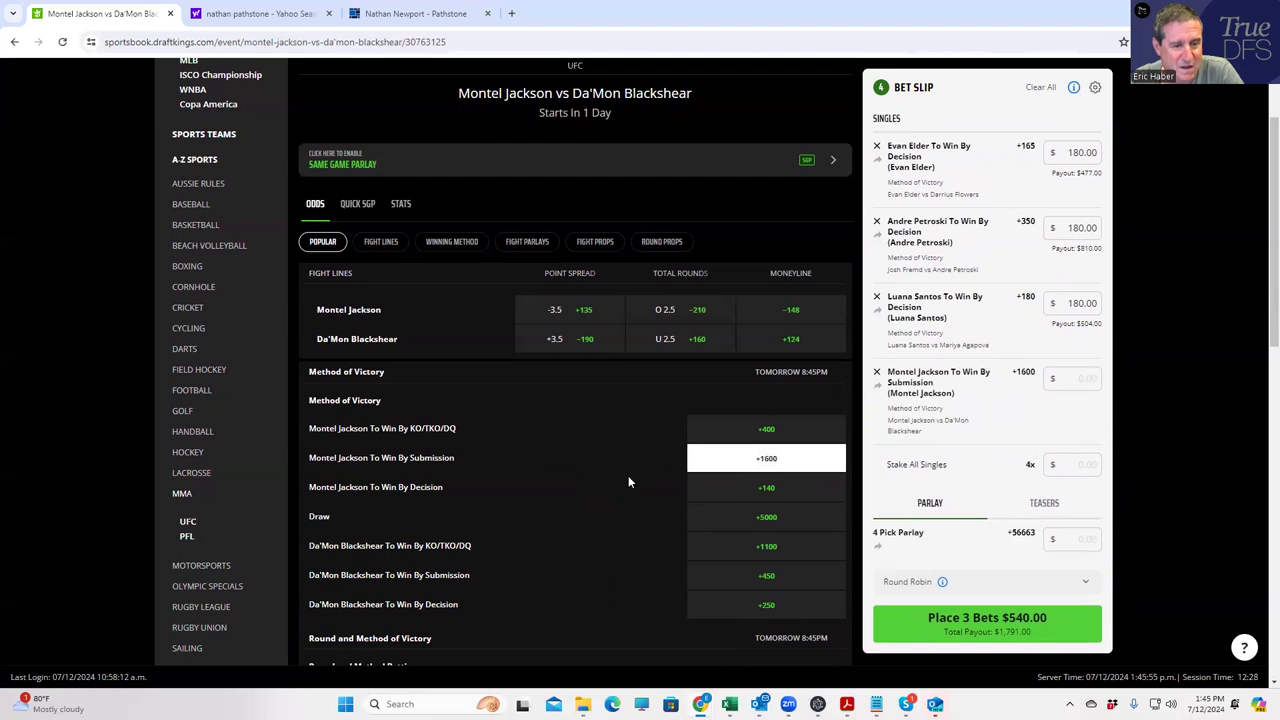
{"action": "left_click", "coordinate": [1077, 373]}
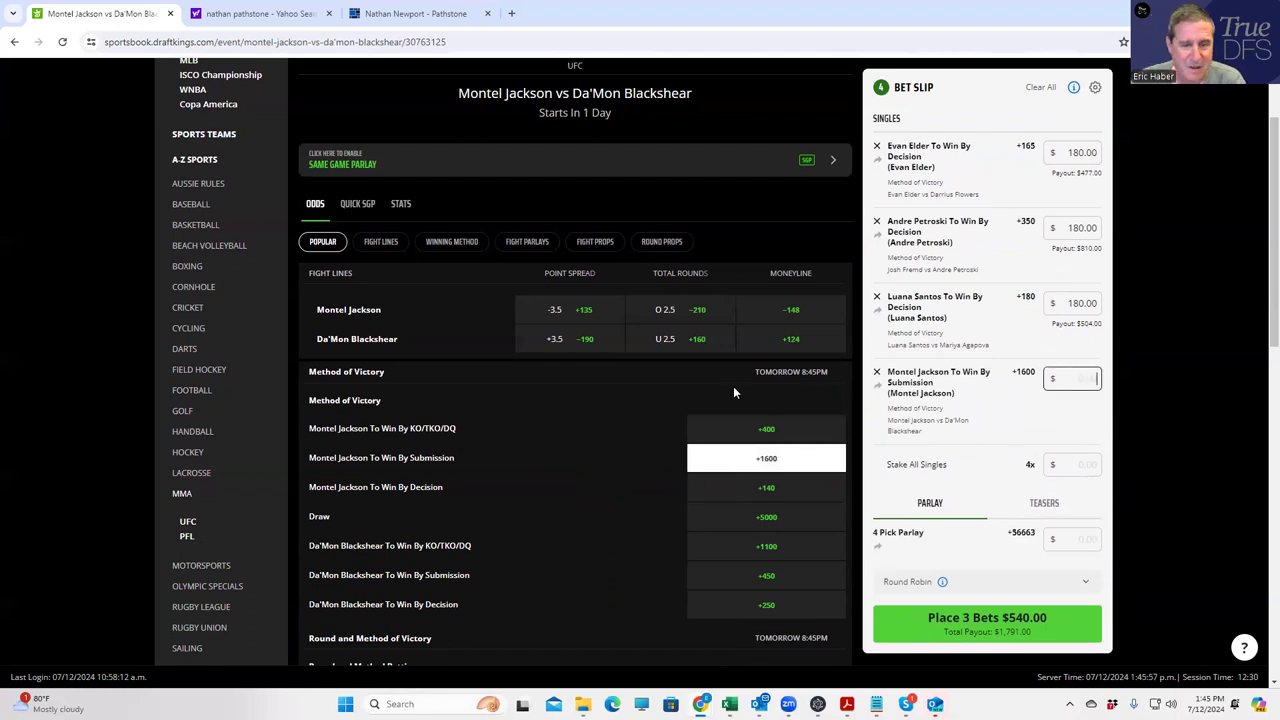
- Switch to the Yahoo search page, load the Fight Odds site there and view its upcoming MMA events
{"action": "left_click", "coordinate": [259, 20]}
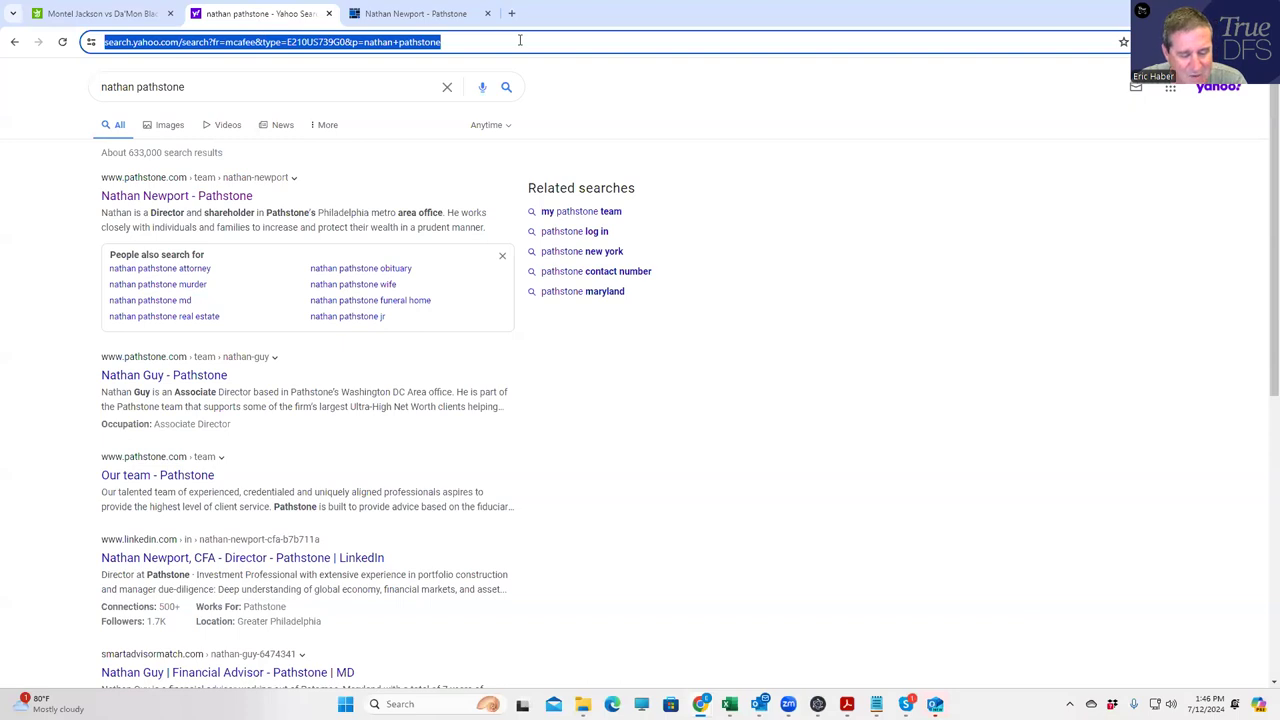
{"action": "type", "text": "fight"}
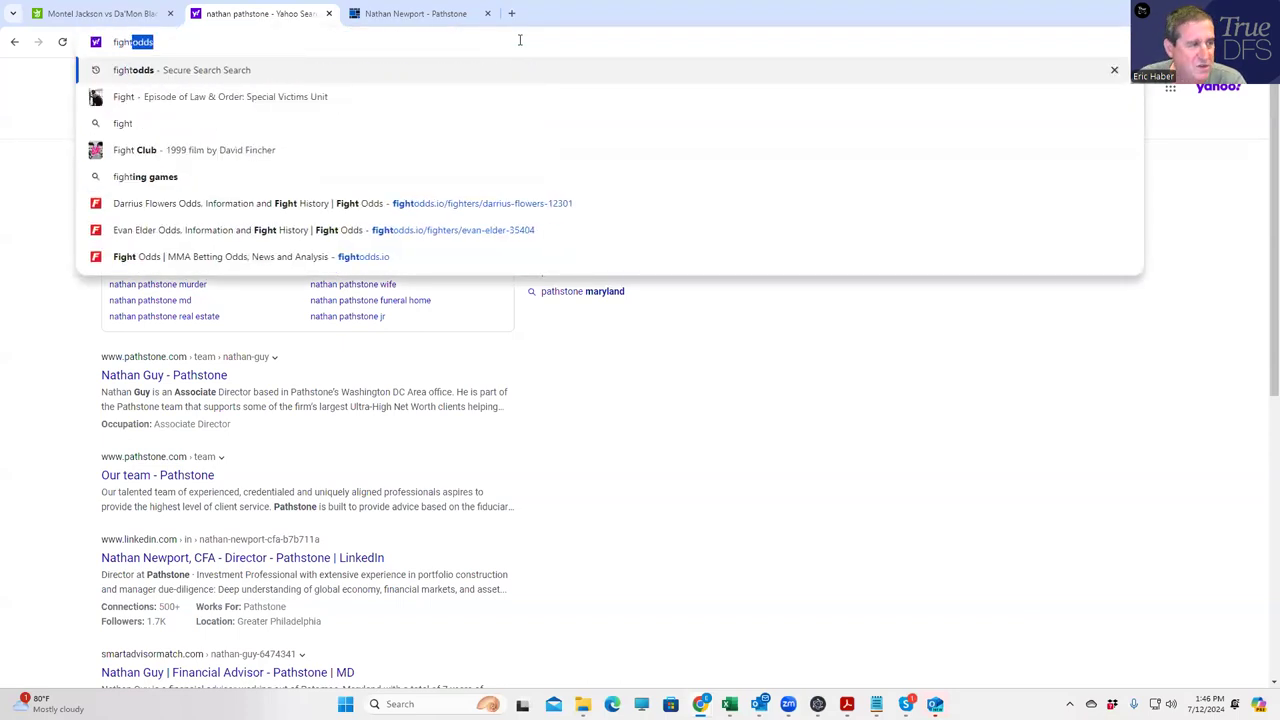
{"action": "left_click", "coordinate": [257, 203]}
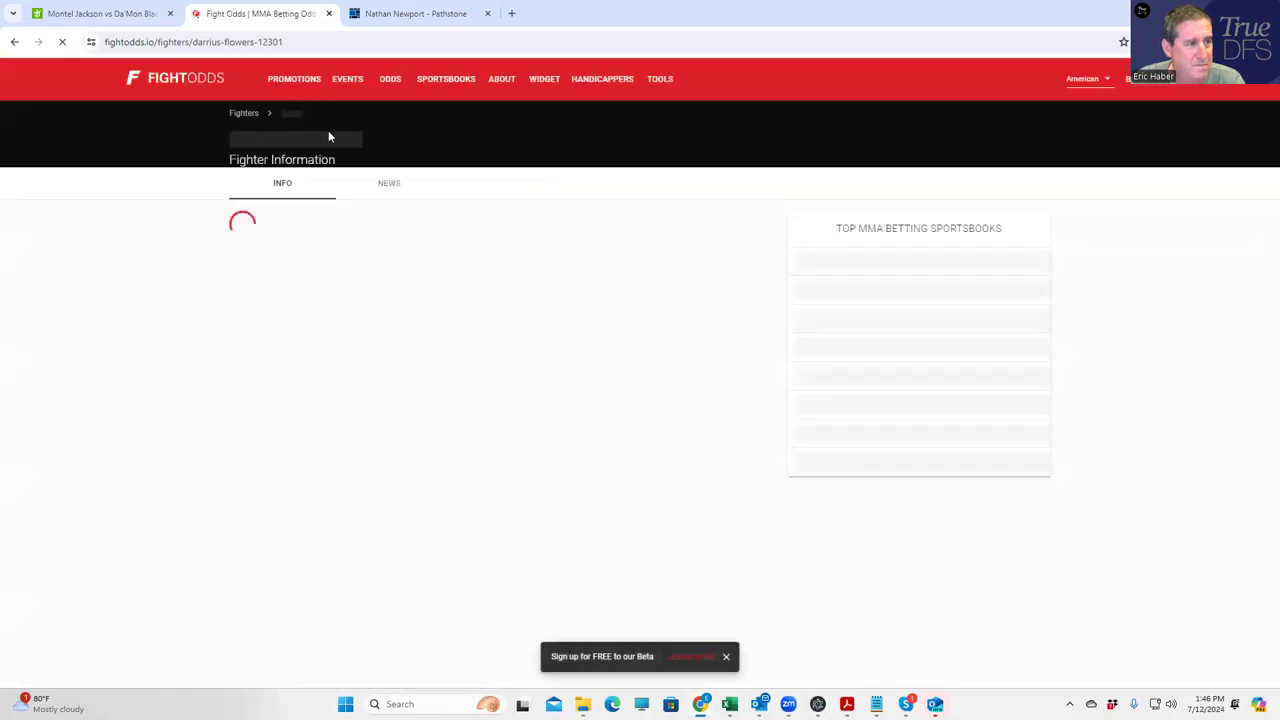
{"action": "left_click", "coordinate": [346, 82]}
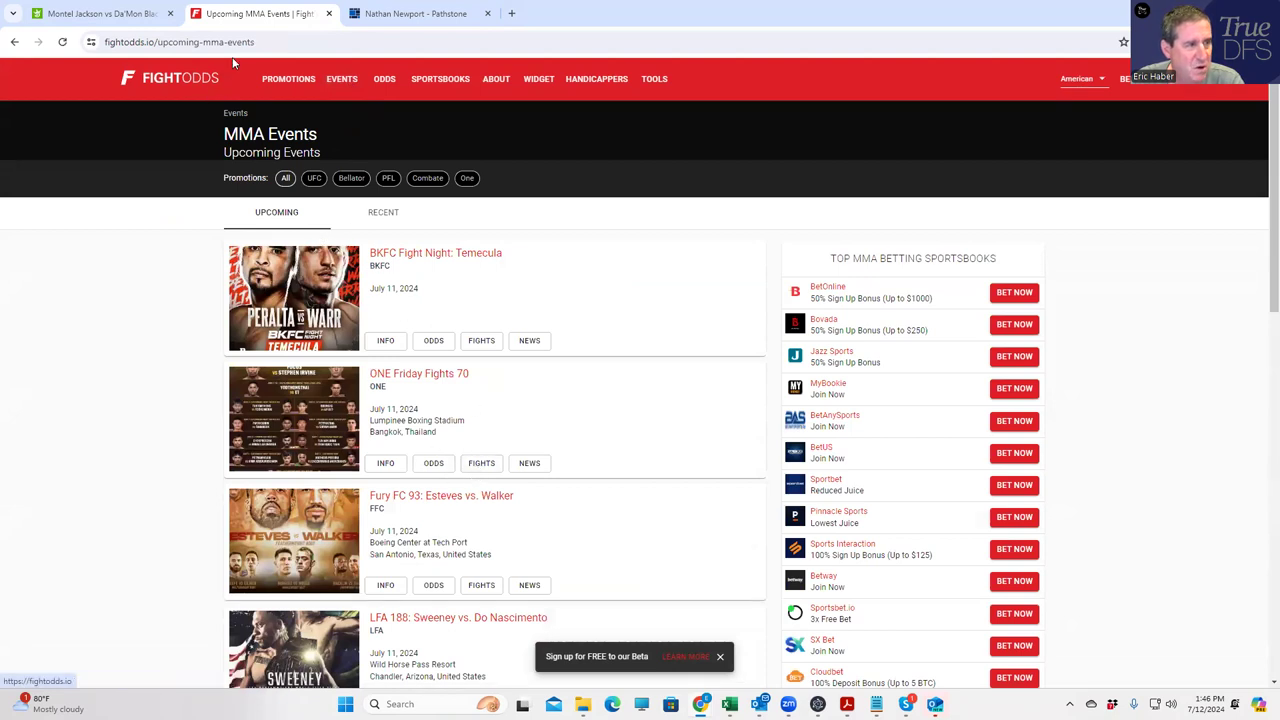
- Shorten the web address to fightodds.io to load the site's main MMA betting odds page
{"action": "left_click", "coordinate": [190, 42]}
{"action": "left_click", "coordinate": [165, 42]}
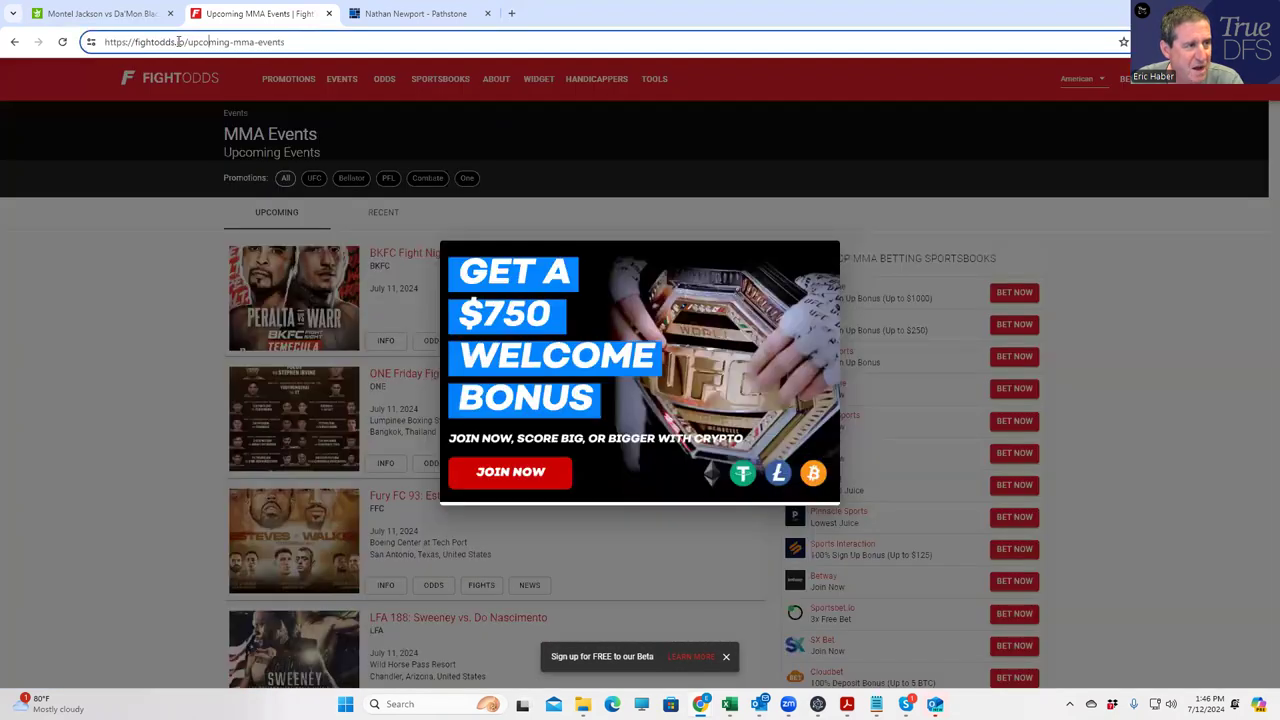
{"action": "left_click_drag", "start_coordinate": [184, 42], "coordinate": [434, 40]}
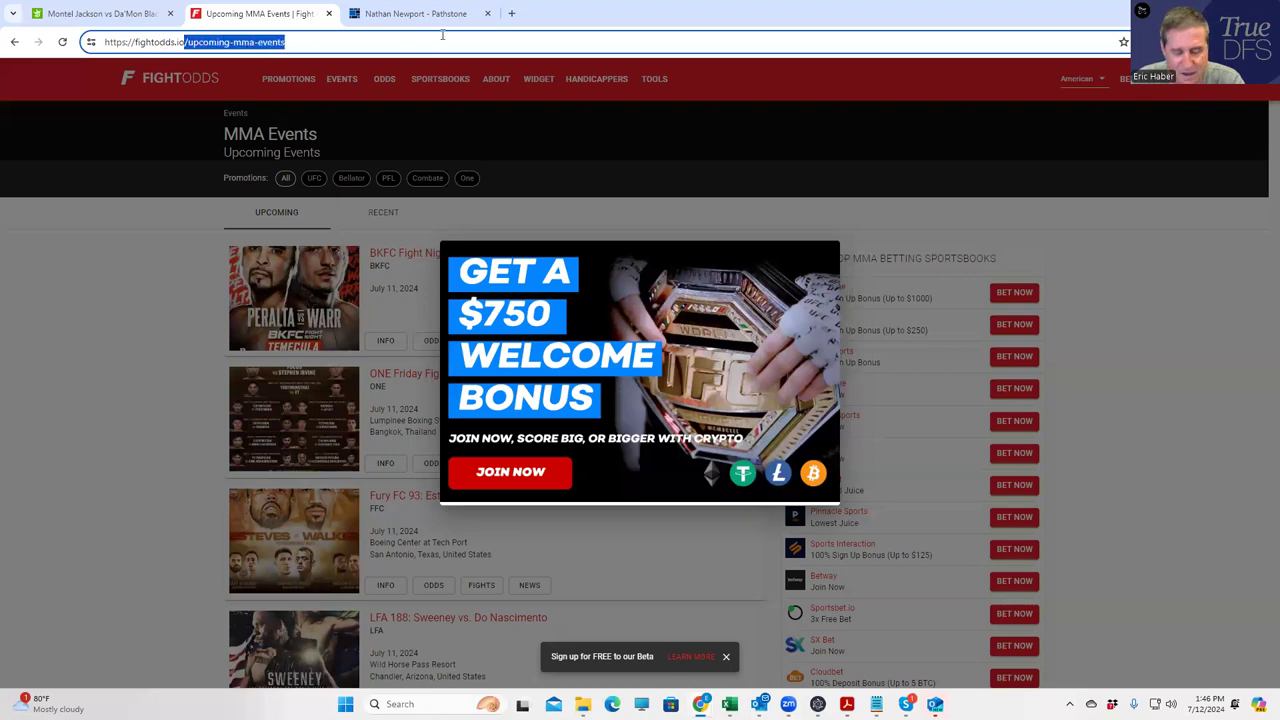
{"action": "key", "text": "BackSpace"}
{"action": "key", "text": "Return"}
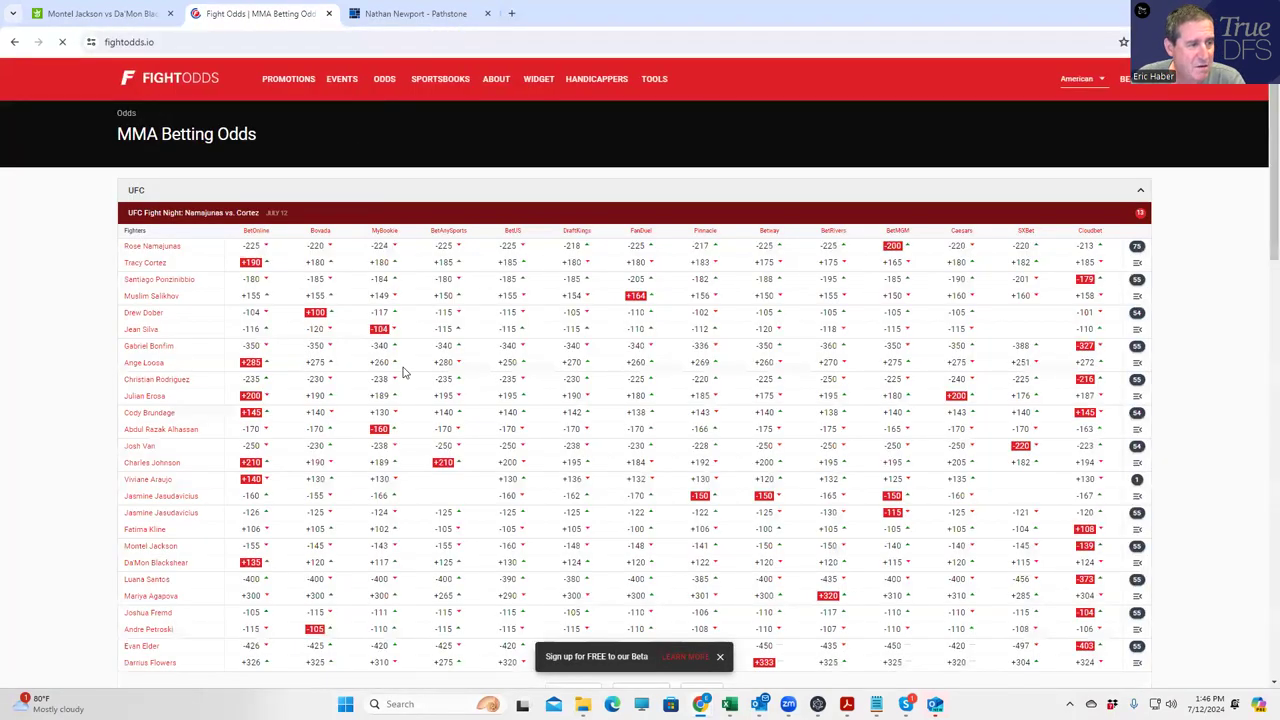
- Open Montel Jackson's fighter page and examine his win-loss record and the methods of victory in his fight history
{"action": "left_click", "coordinate": [172, 547]}
{"action": "scroll", "coordinate": [529, 449], "scroll_direction": "down", "scroll_amount": 6}
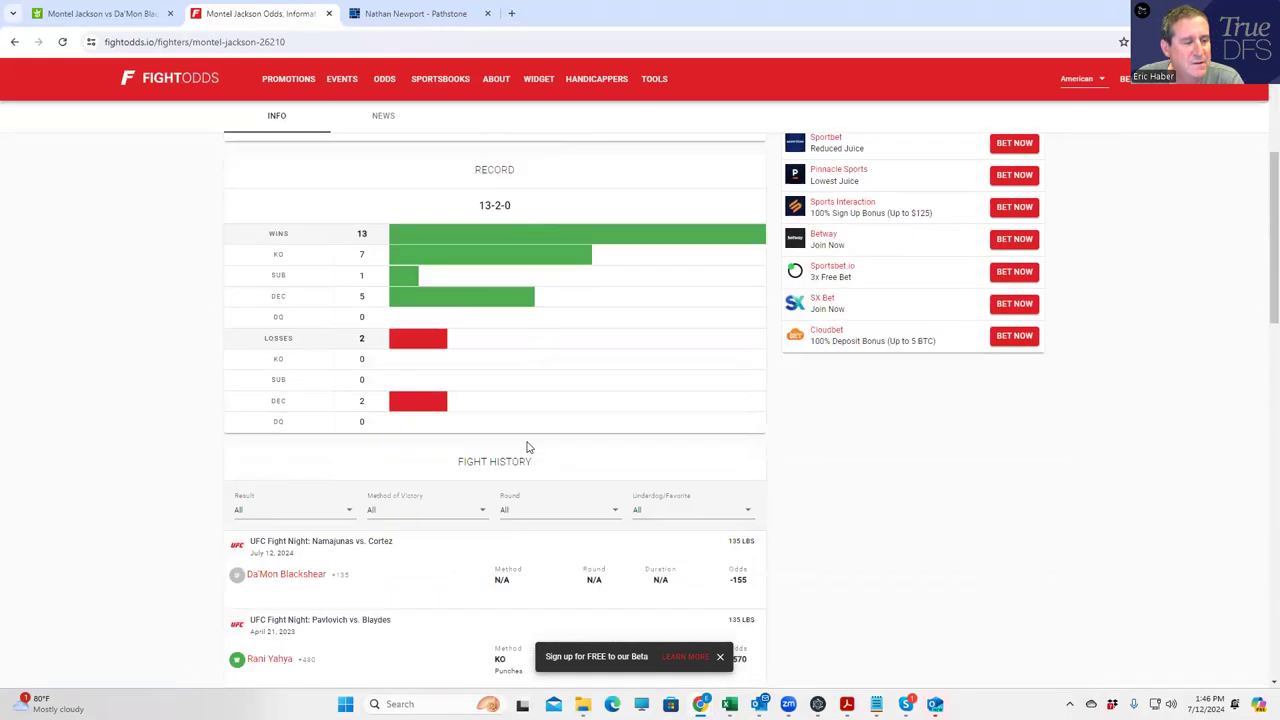
{"action": "scroll", "coordinate": [551, 420], "scroll_direction": "down", "scroll_amount": 3}
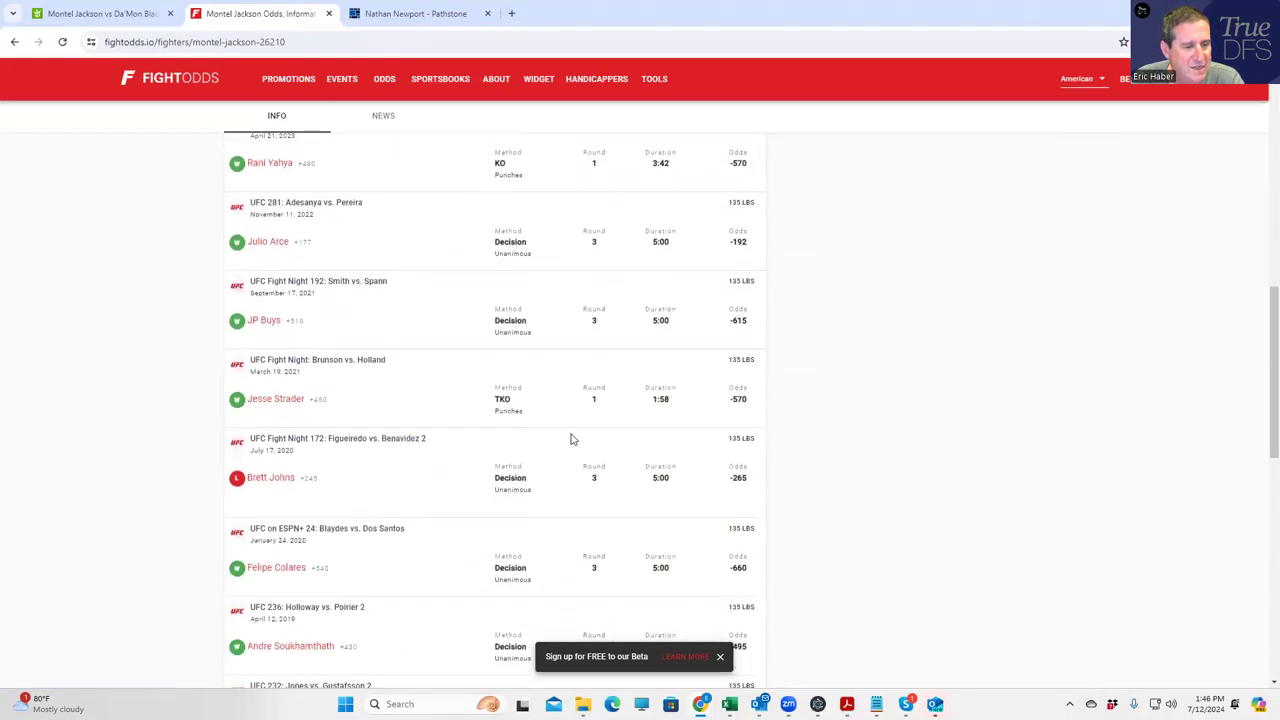
{"action": "scroll", "coordinate": [572, 441], "scroll_direction": "down", "scroll_amount": 3}
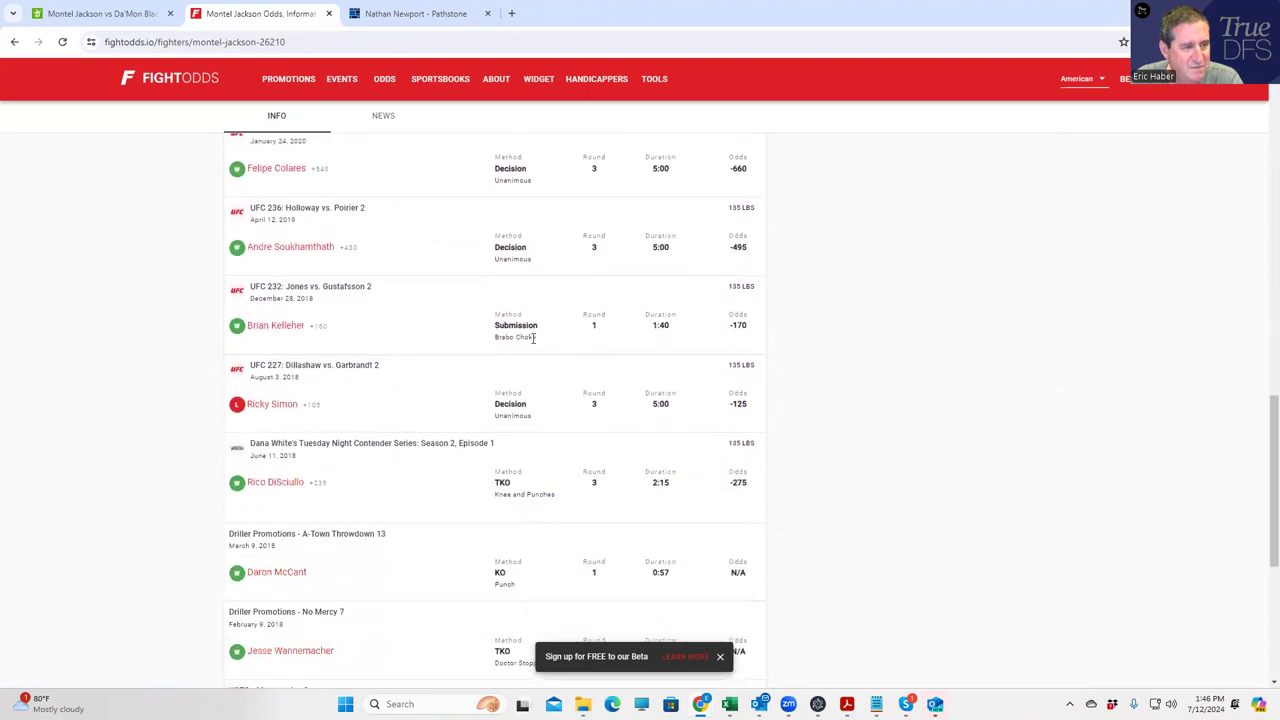
{"action": "scroll", "coordinate": [560, 423], "scroll_direction": "down", "scroll_amount": 3}
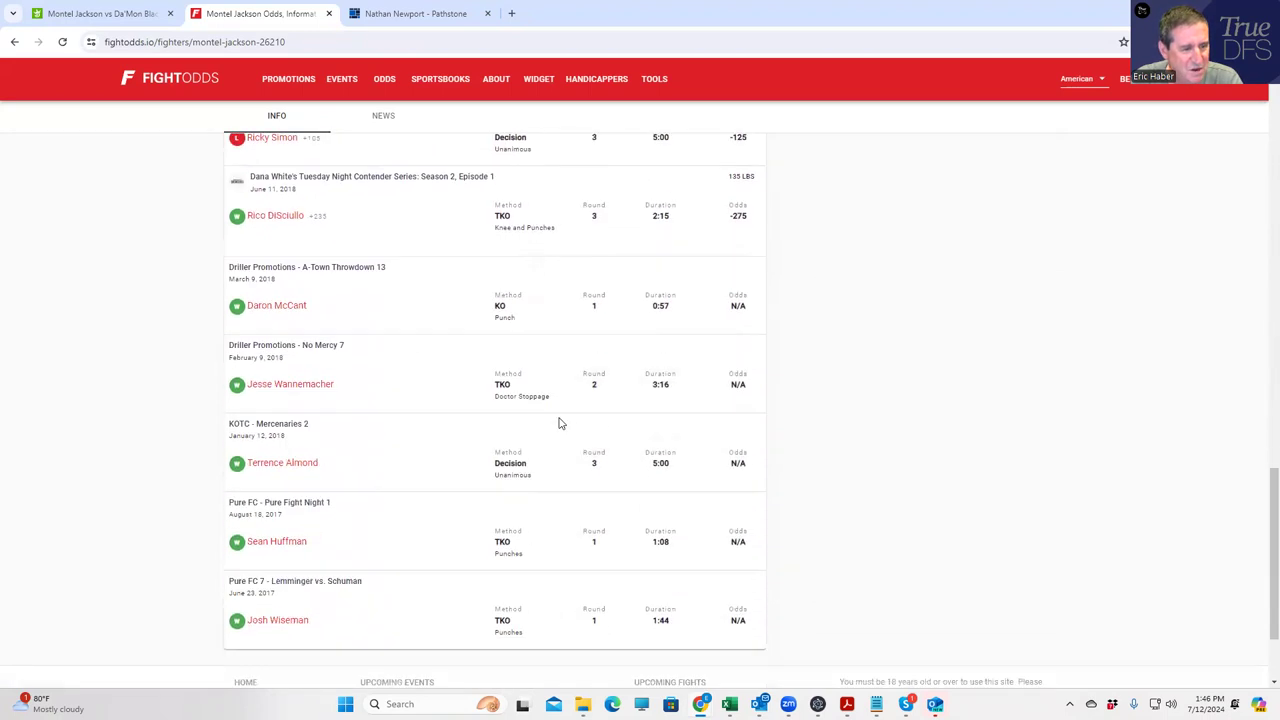
{"action": "scroll", "coordinate": [560, 423], "scroll_direction": "down", "scroll_amount": 2}
{"action": "scroll", "coordinate": [560, 423], "scroll_direction": "up", "scroll_amount": 6}
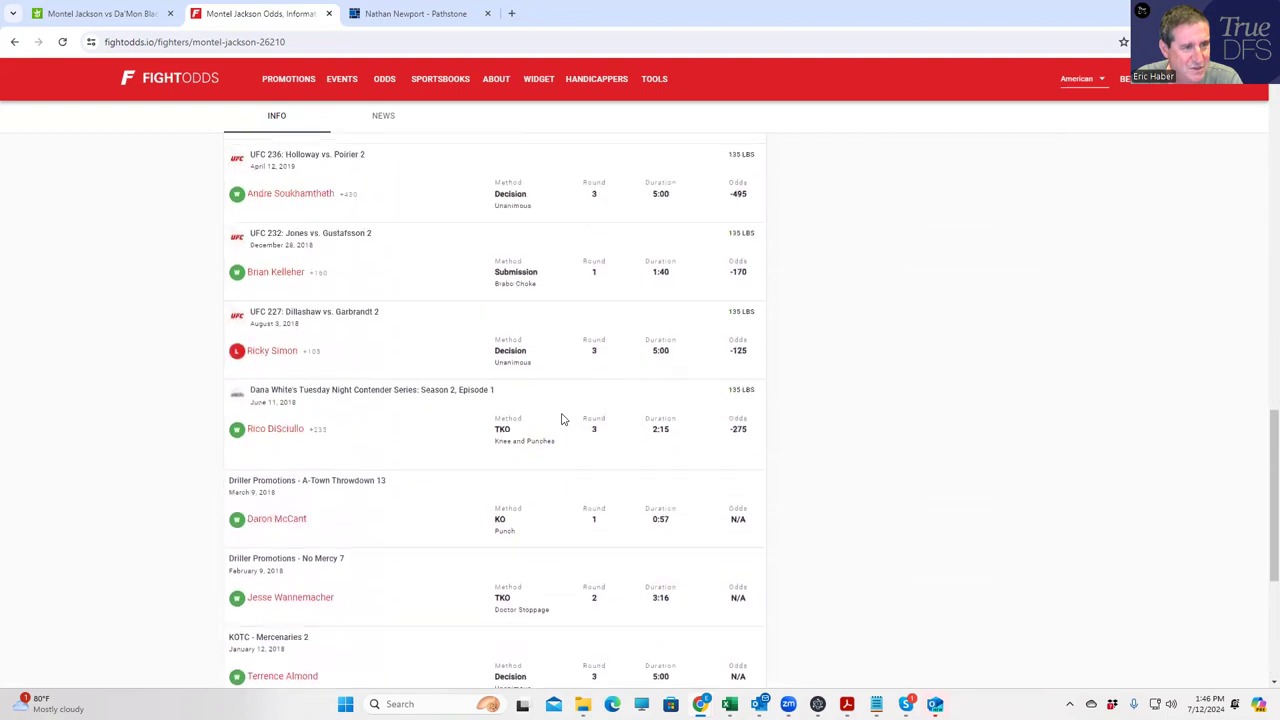
- Back on DraftKings, wager $180 on Montel Jackson to win by submission and open the Jasmine Jasudavicius vs Fatima Kline fight
{"action": "scroll", "coordinate": [562, 419], "scroll_direction": "up", "scroll_amount": 10}
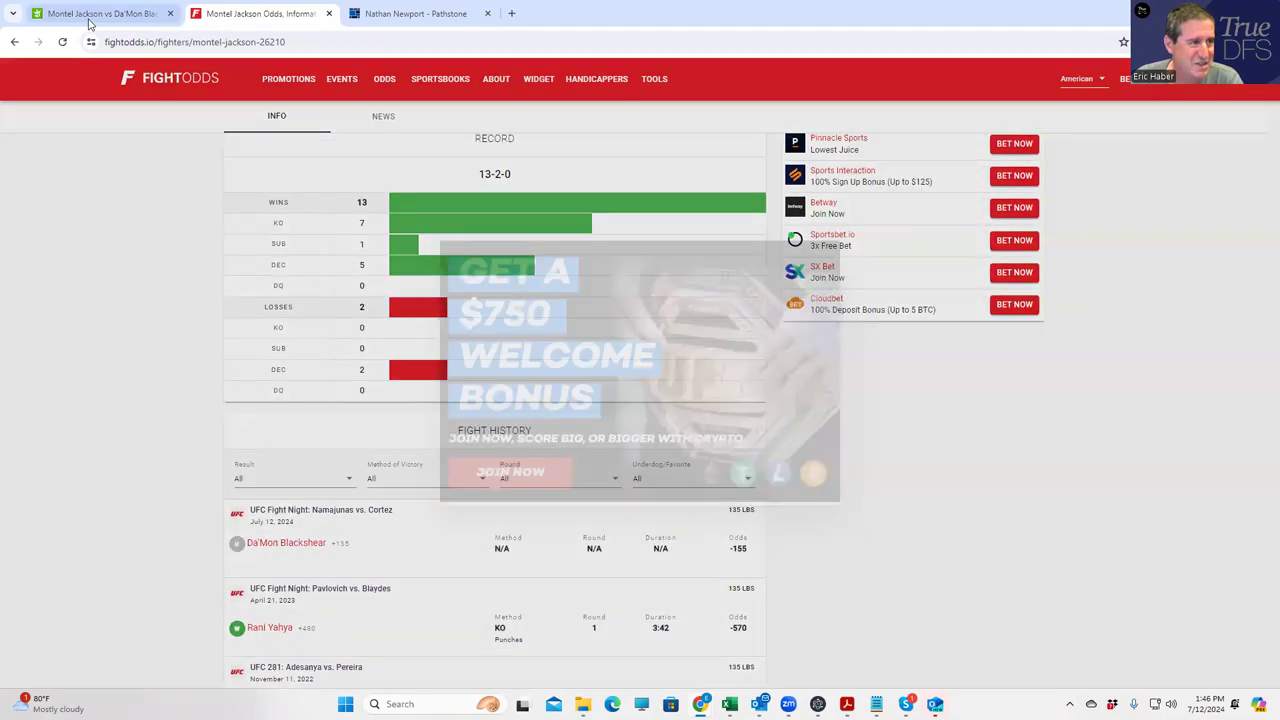
{"action": "left_click", "coordinate": [88, 22]}
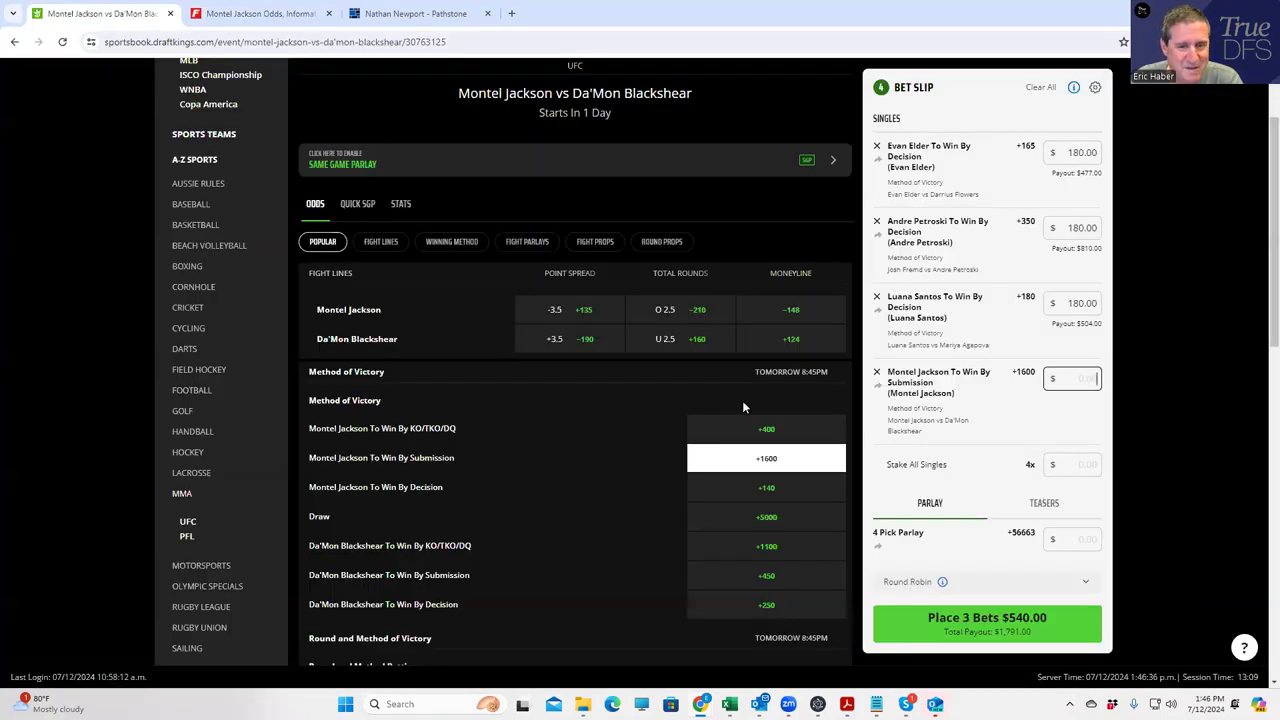
{"action": "type", "text": "180"}
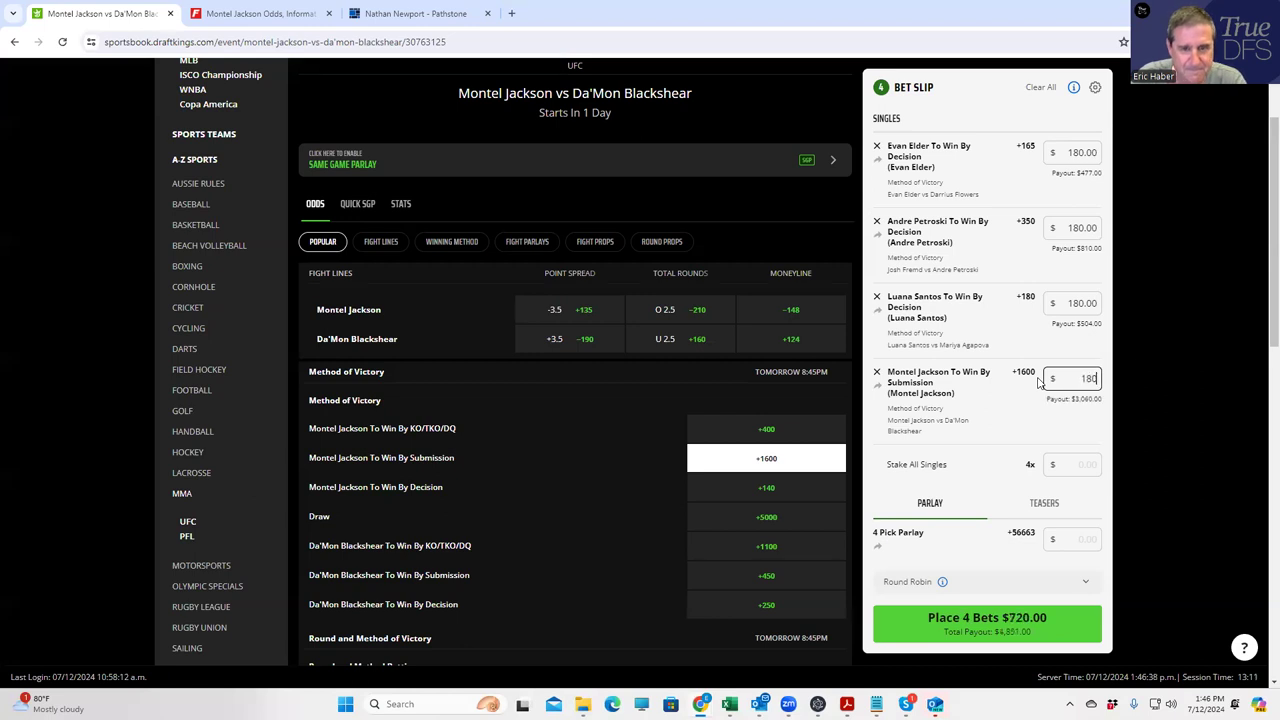
{"action": "left_click", "coordinate": [666, 372]}
{"action": "scroll", "coordinate": [600, 355], "scroll_direction": "up", "scroll_amount": 3}
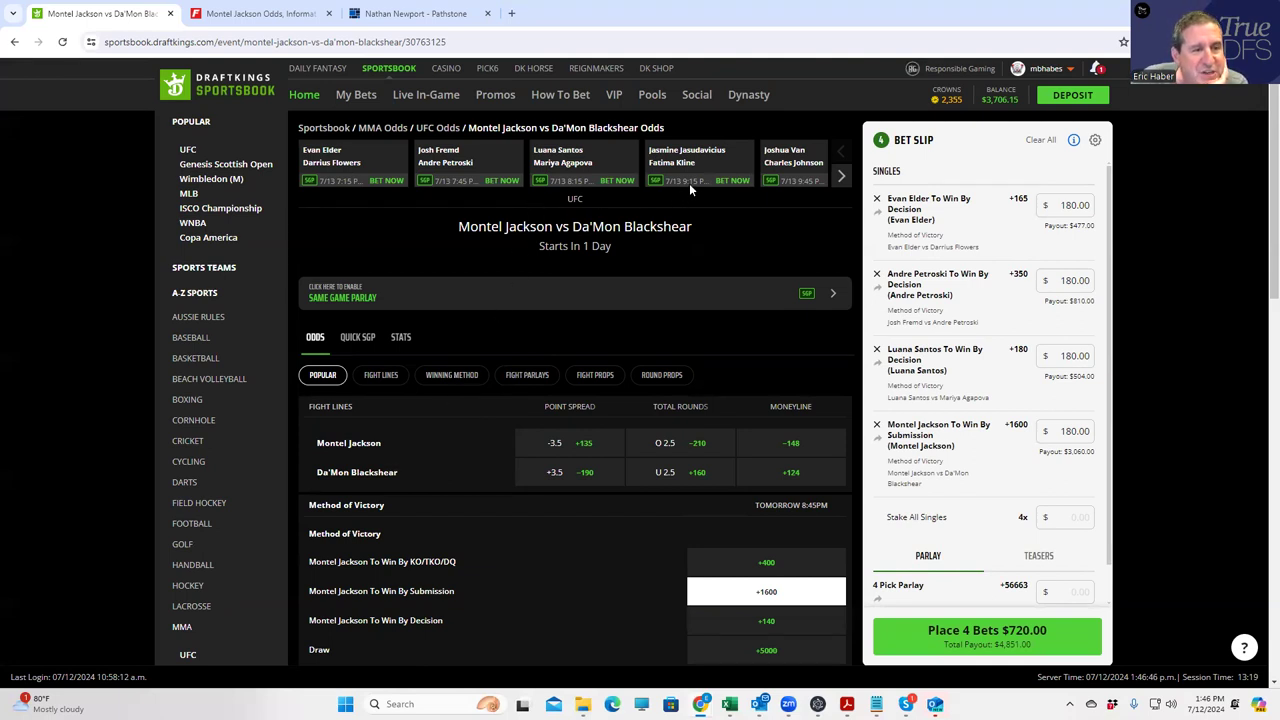
{"action": "left_click", "coordinate": [678, 156]}
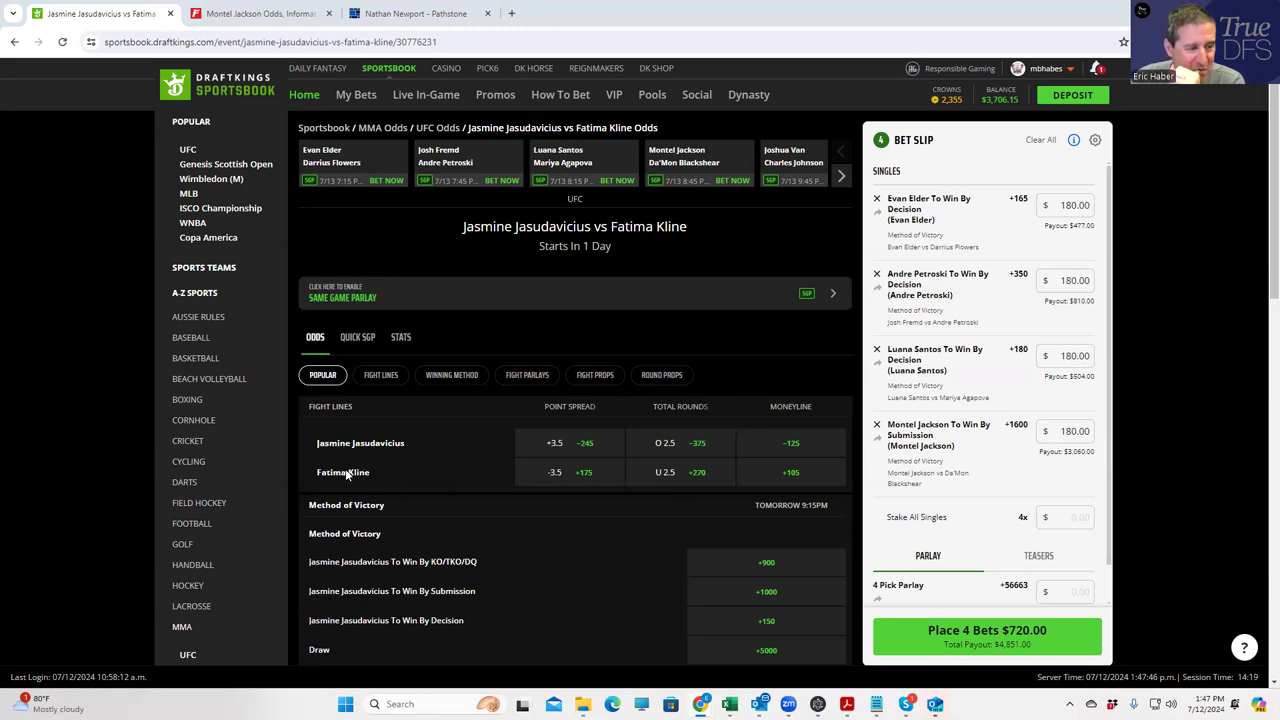
- Return to Fight Odds, dismiss the welcome bonus advert and shorten the web address to fightodds.io to load the main odds page
{"action": "left_click", "coordinate": [272, 16]}
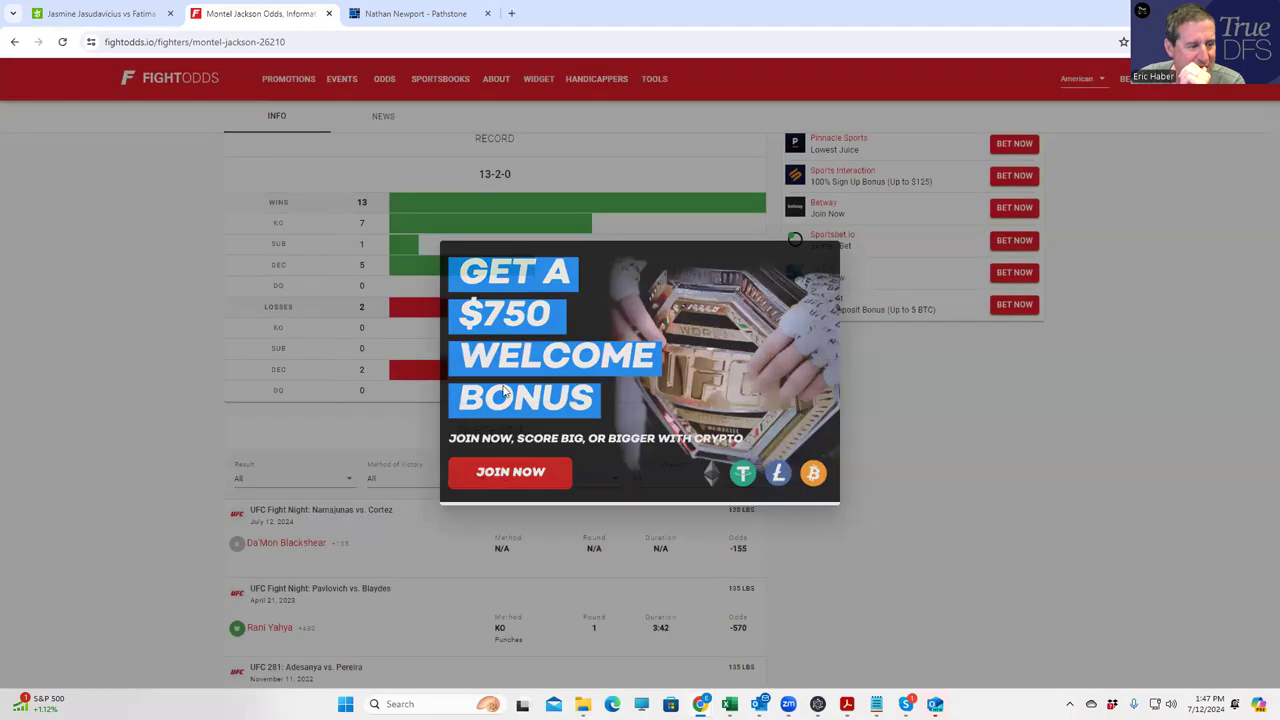
{"action": "left_click", "coordinate": [906, 330]}
{"action": "scroll", "coordinate": [420, 165], "scroll_direction": "up", "scroll_amount": 1}
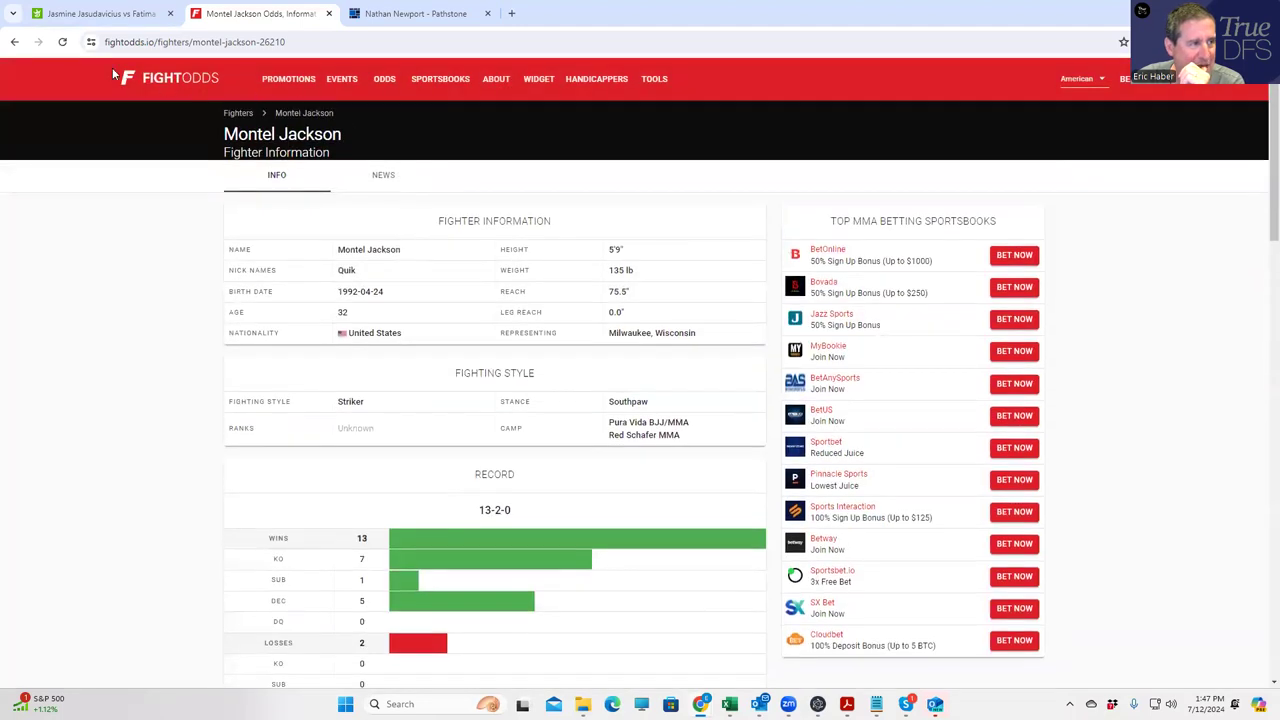
{"action": "left_click", "coordinate": [181, 41]}
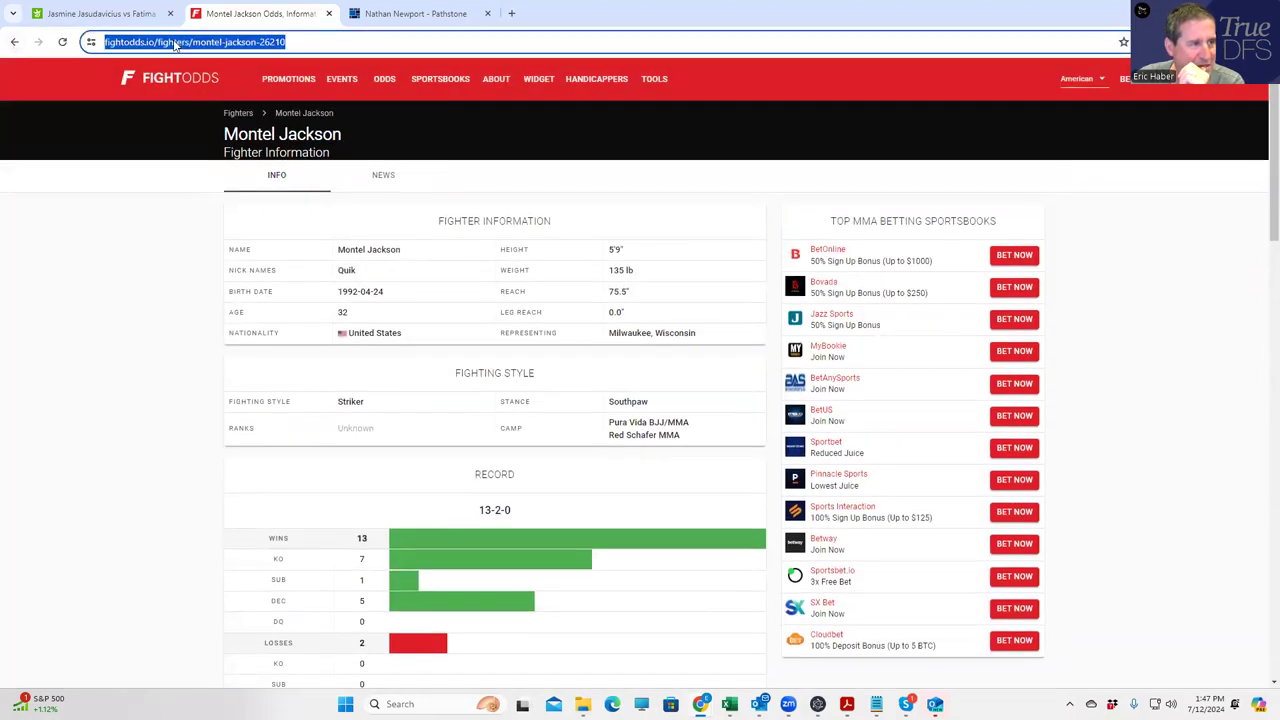
{"action": "left_click", "coordinate": [181, 41]}
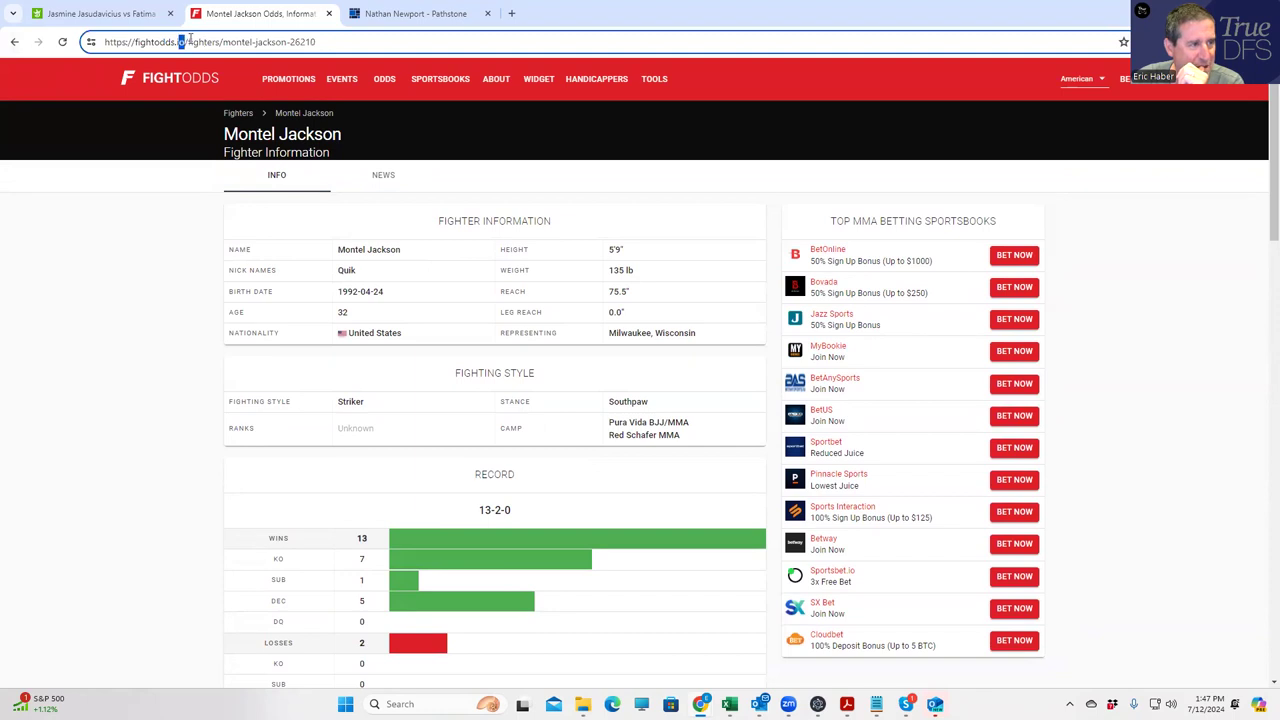
{"action": "key", "text": "shift+Right"}
{"action": "key", "text": "shift+Right"}
{"action": "key", "text": "shift+Right"}
{"action": "key", "text": "shift+End"}
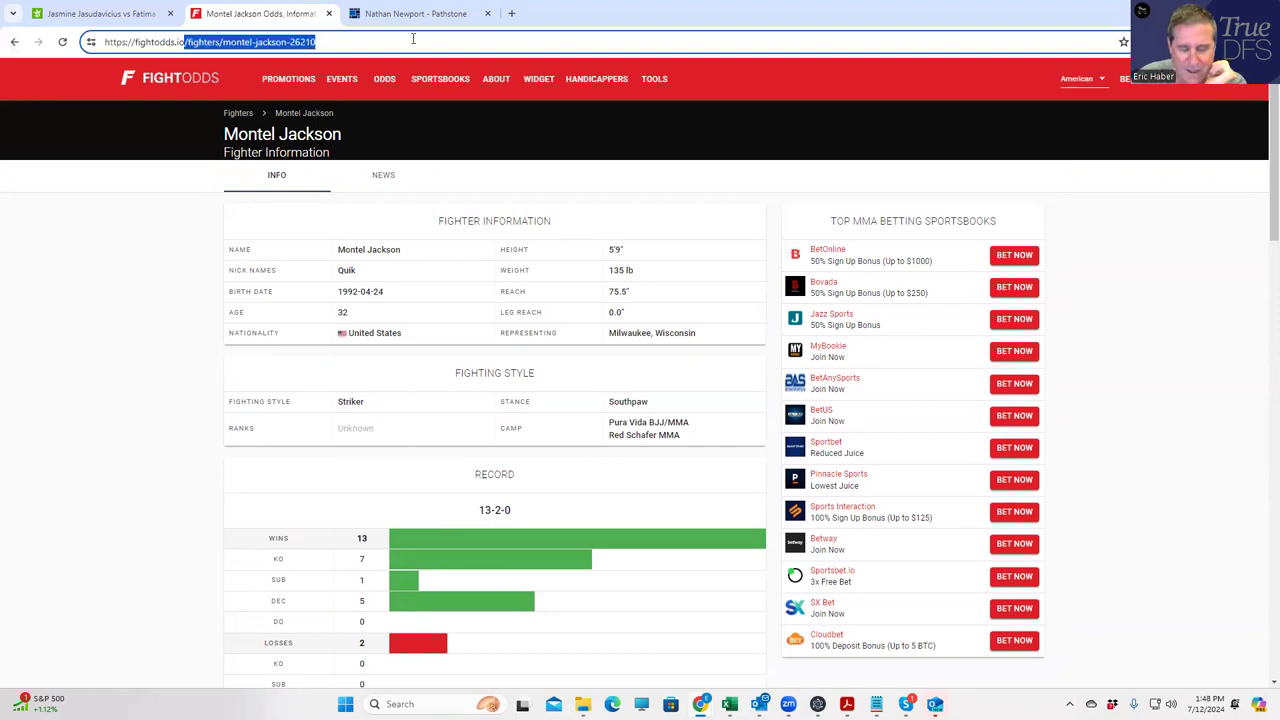
{"action": "key", "text": "BackSpace"}
{"action": "key", "text": "Return"}
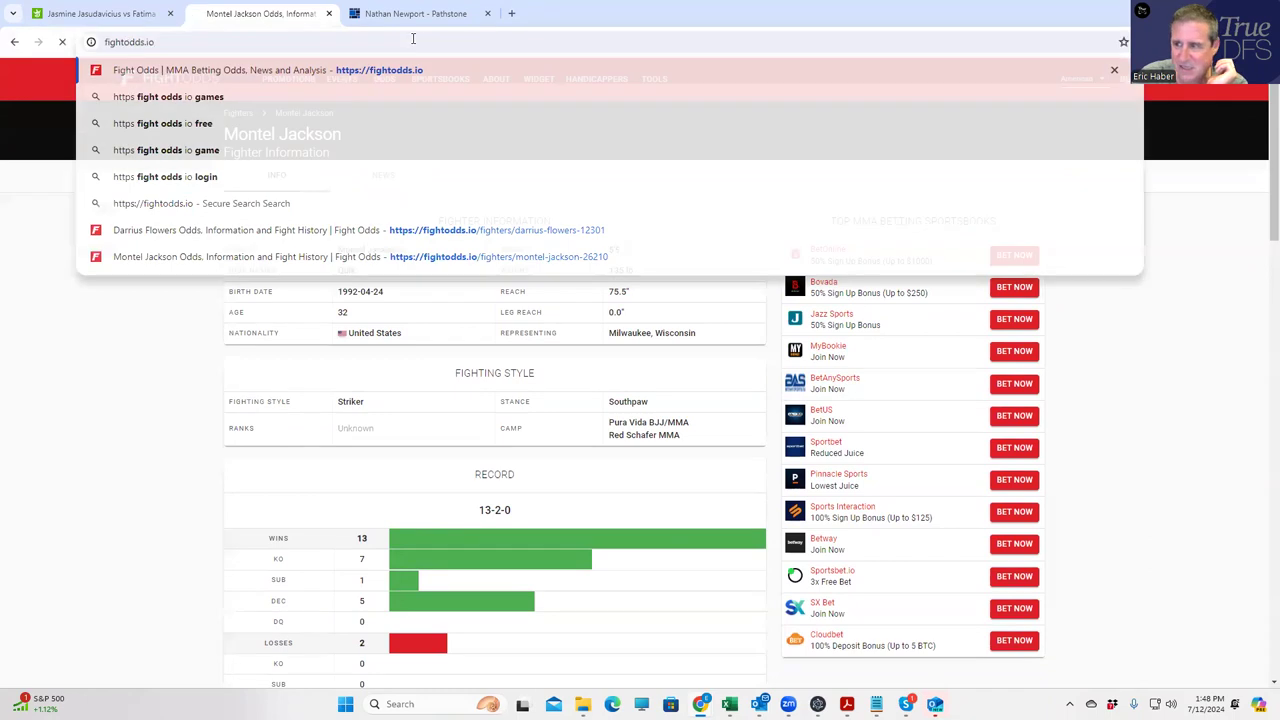
- Open Fatima Kline's fighter page from the UFC odds table and examine the methods of victory in her fight history
{"action": "scroll", "coordinate": [688, 420], "scroll_direction": "down", "scroll_amount": 3}
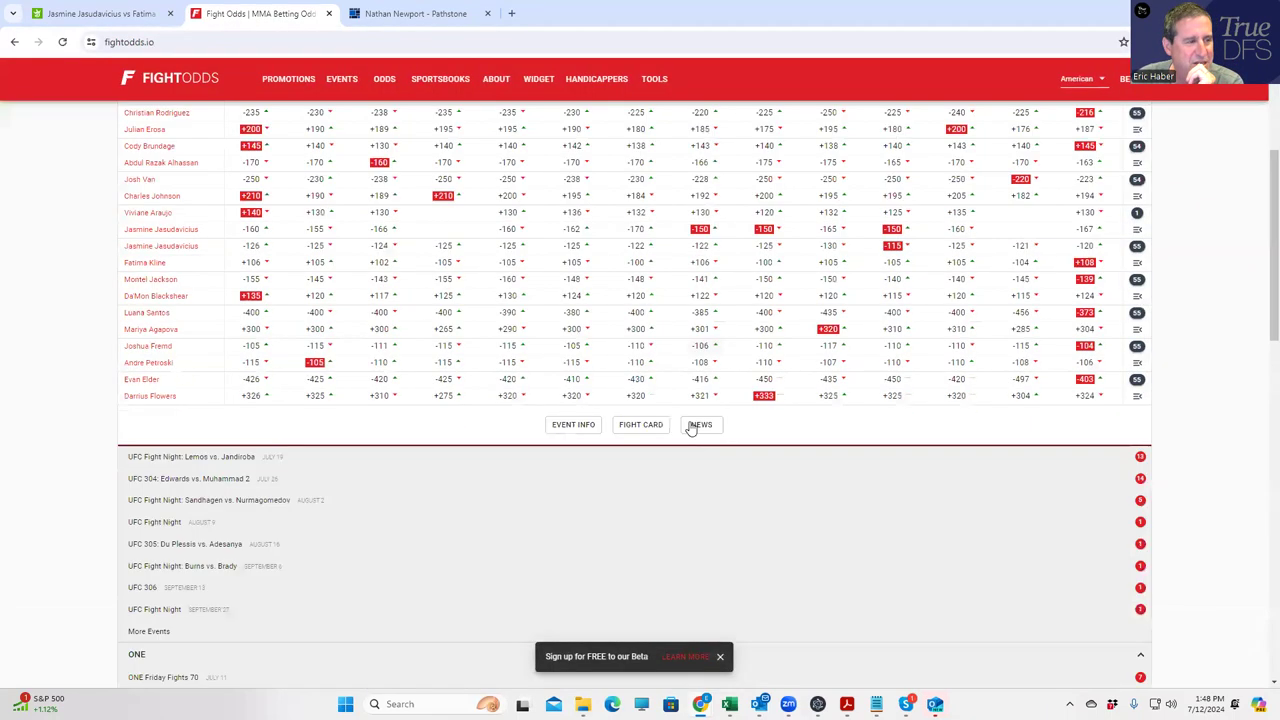
{"action": "scroll", "coordinate": [686, 425], "scroll_direction": "up", "scroll_amount": 2}
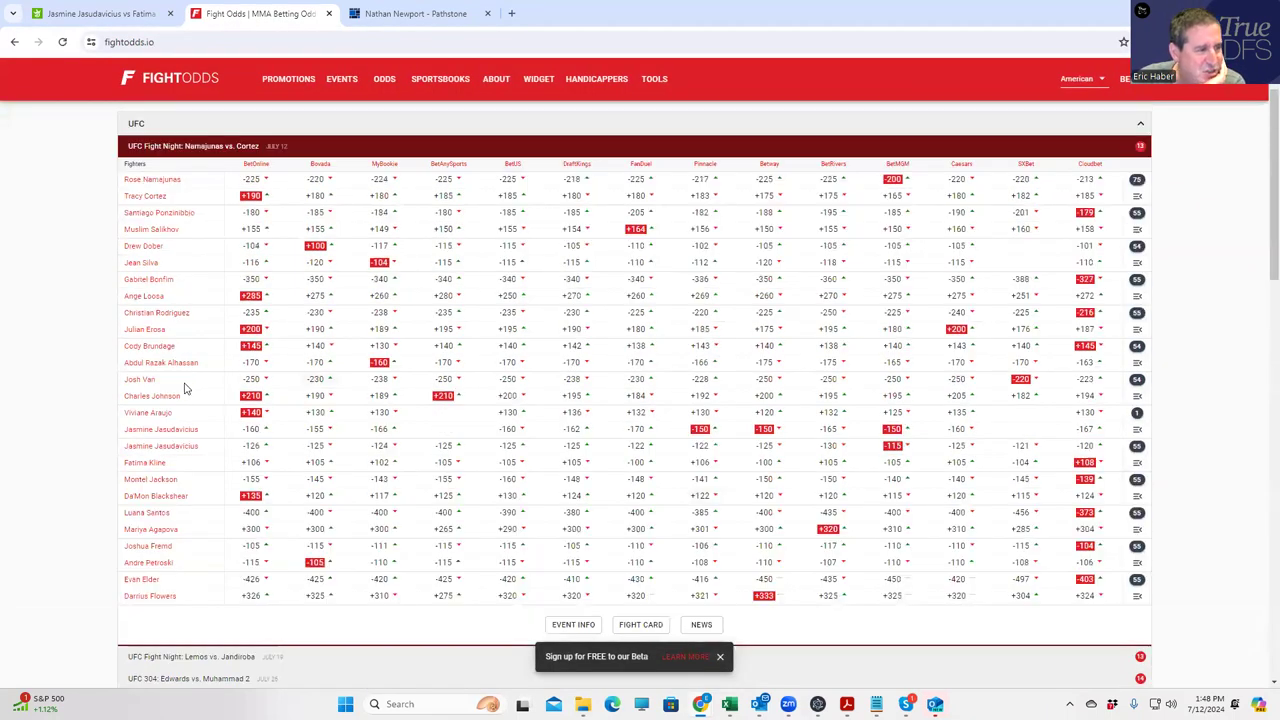
{"action": "left_click", "coordinate": [145, 464]}
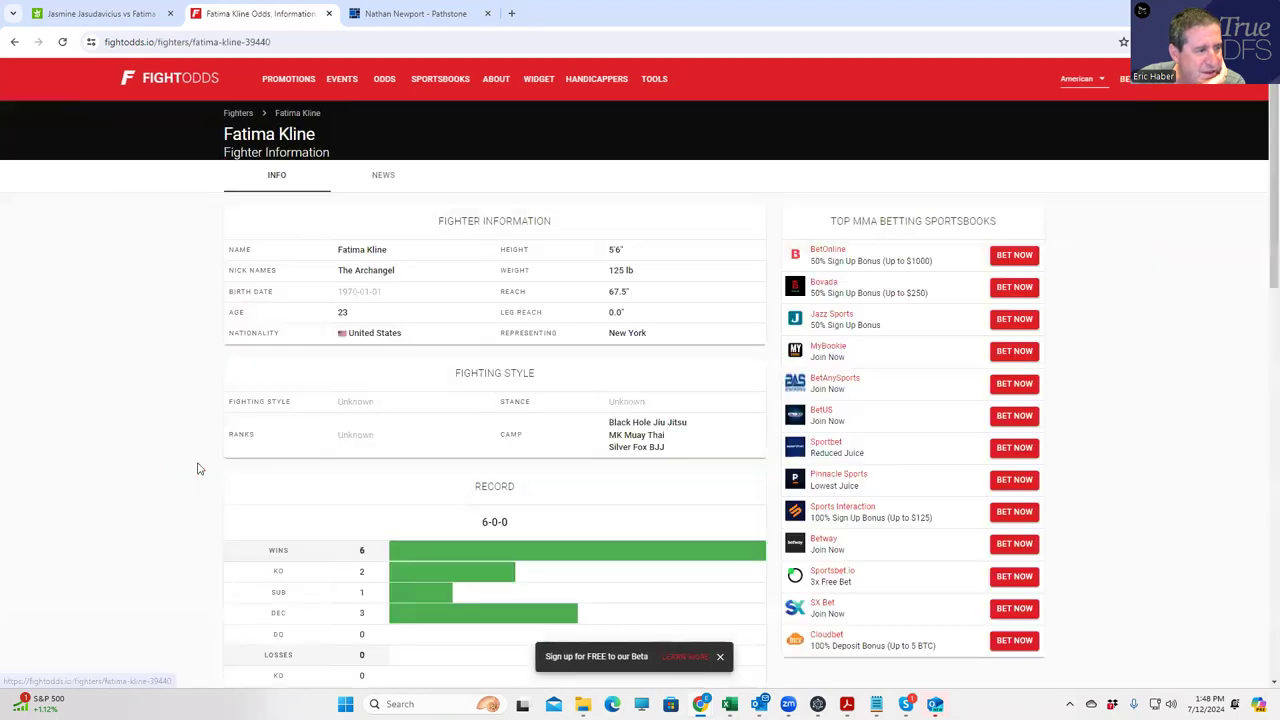
{"action": "scroll", "coordinate": [654, 474], "scroll_direction": "down", "scroll_amount": 10}
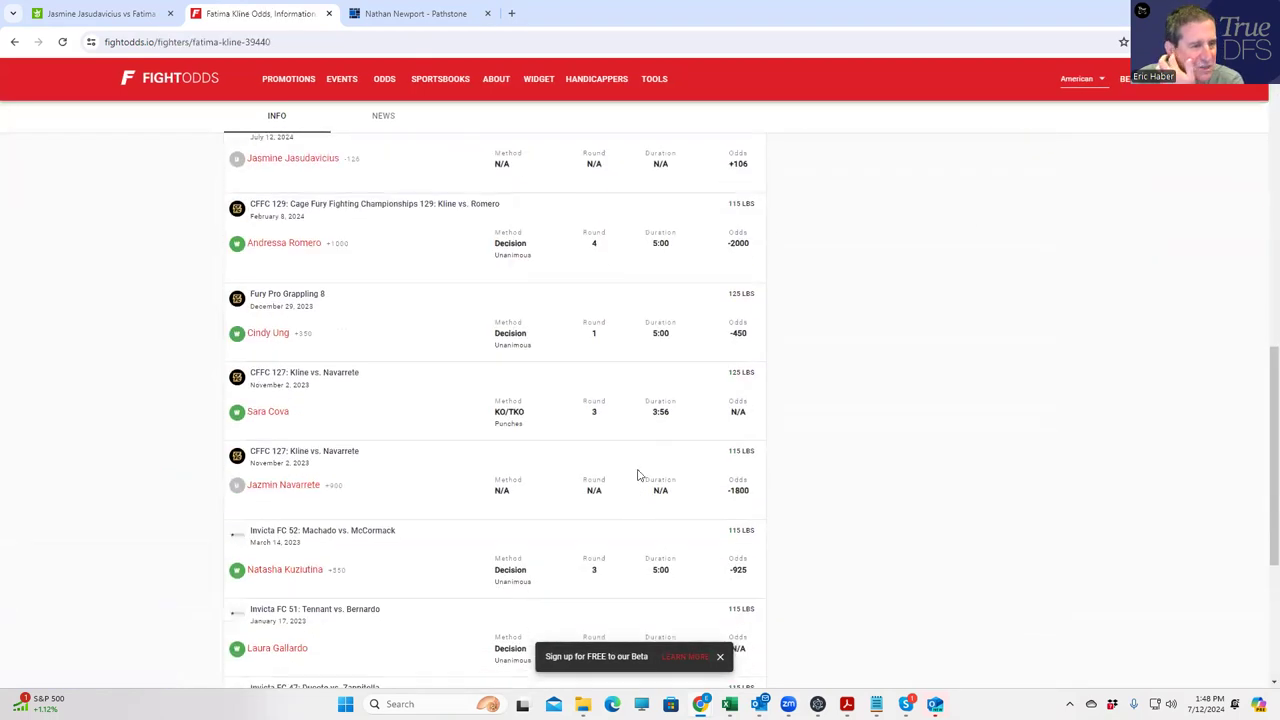
{"action": "scroll", "coordinate": [640, 476], "scroll_direction": "down", "scroll_amount": 2}
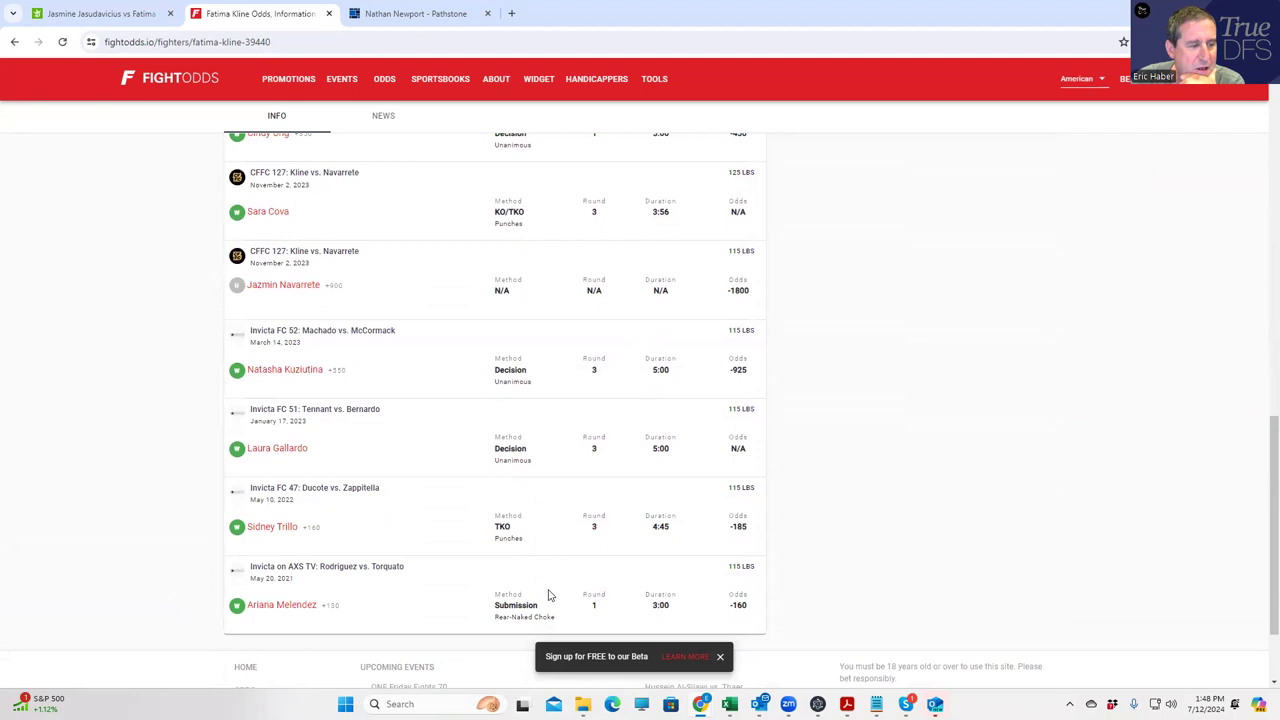
{"action": "scroll", "coordinate": [546, 603], "scroll_direction": "up", "scroll_amount": 5}
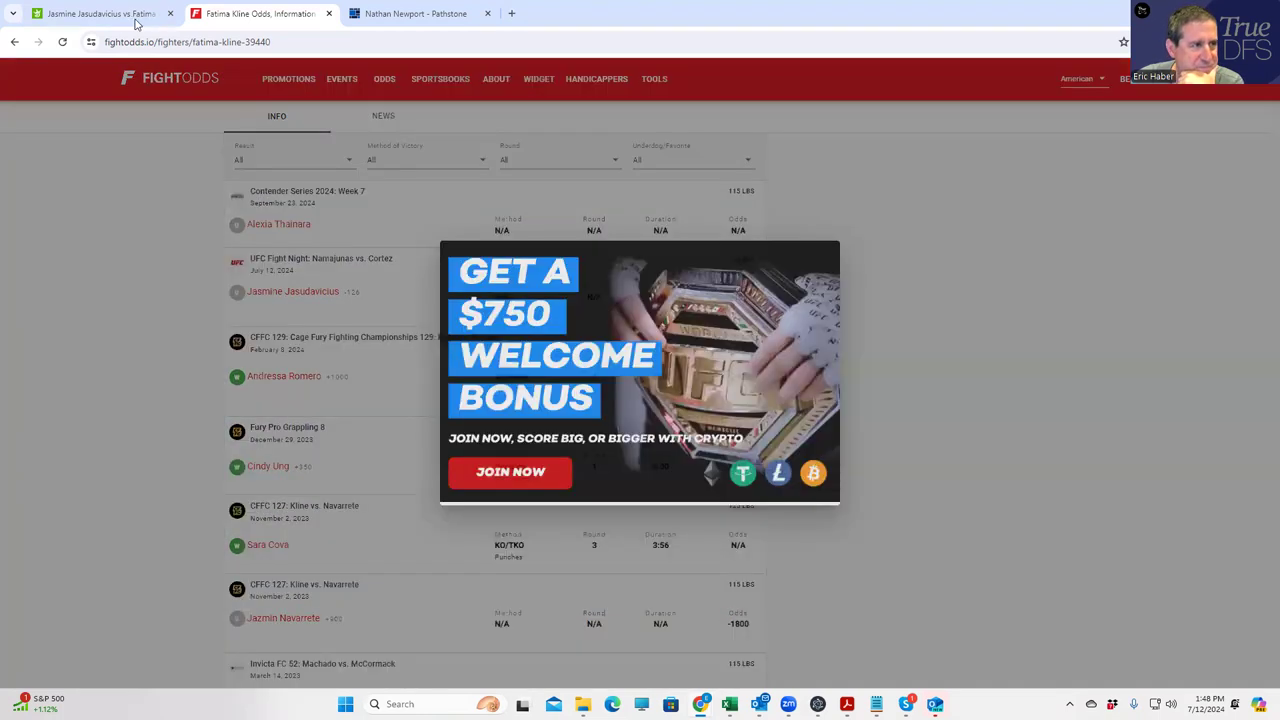
- Switch back to DraftKings and add Fatima Kline to win by submission as a $180 single
{"action": "left_click", "coordinate": [130, 18]}
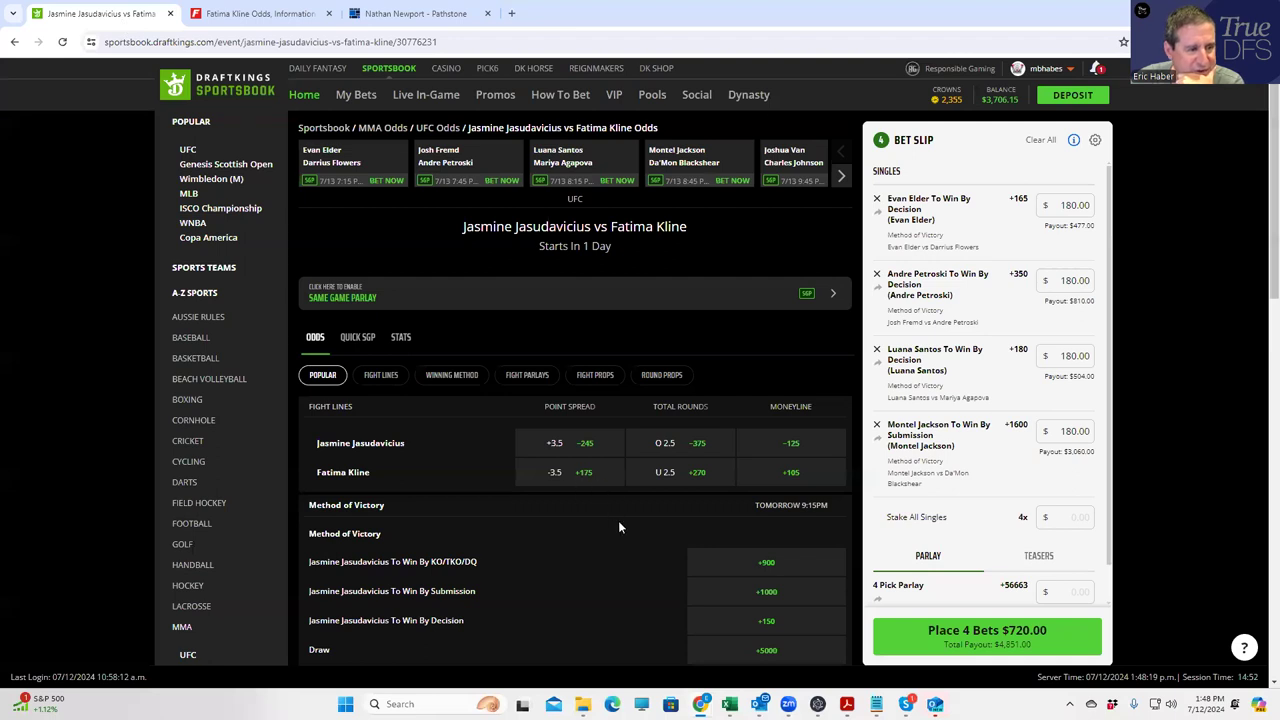
{"action": "scroll", "coordinate": [659, 571], "scroll_direction": "down", "scroll_amount": 2}
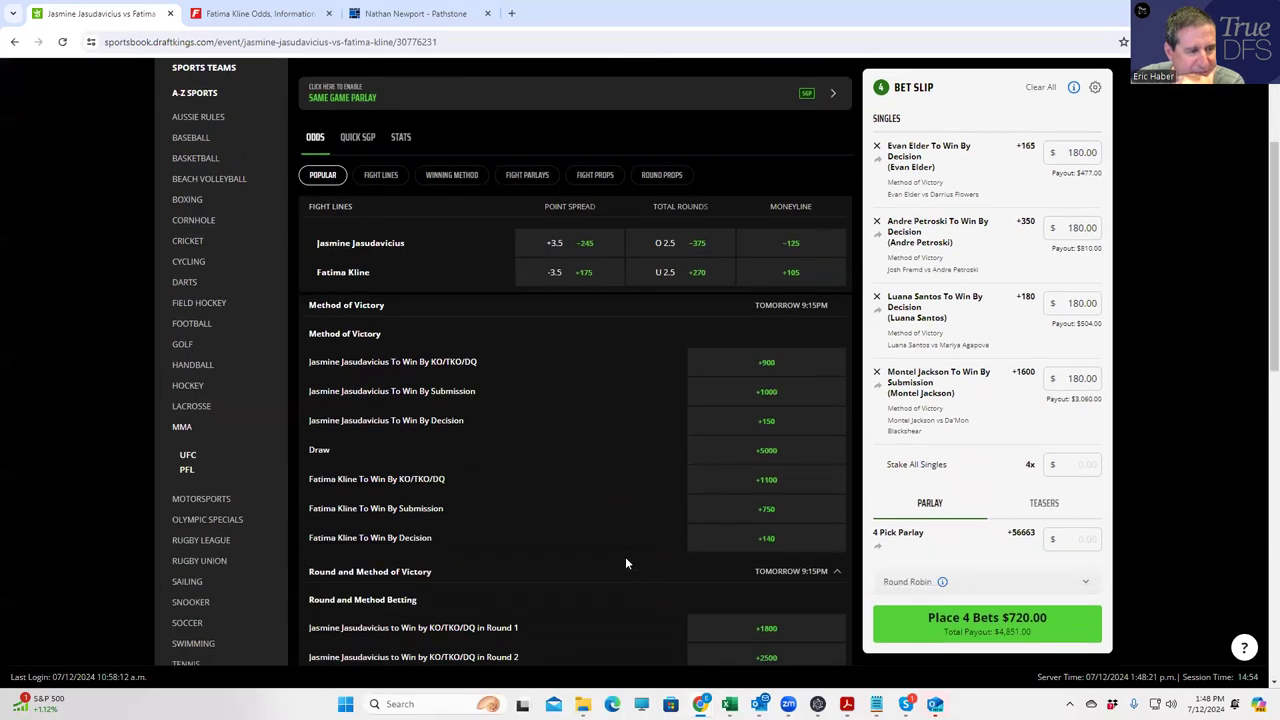
{"action": "left_click", "coordinate": [763, 514]}
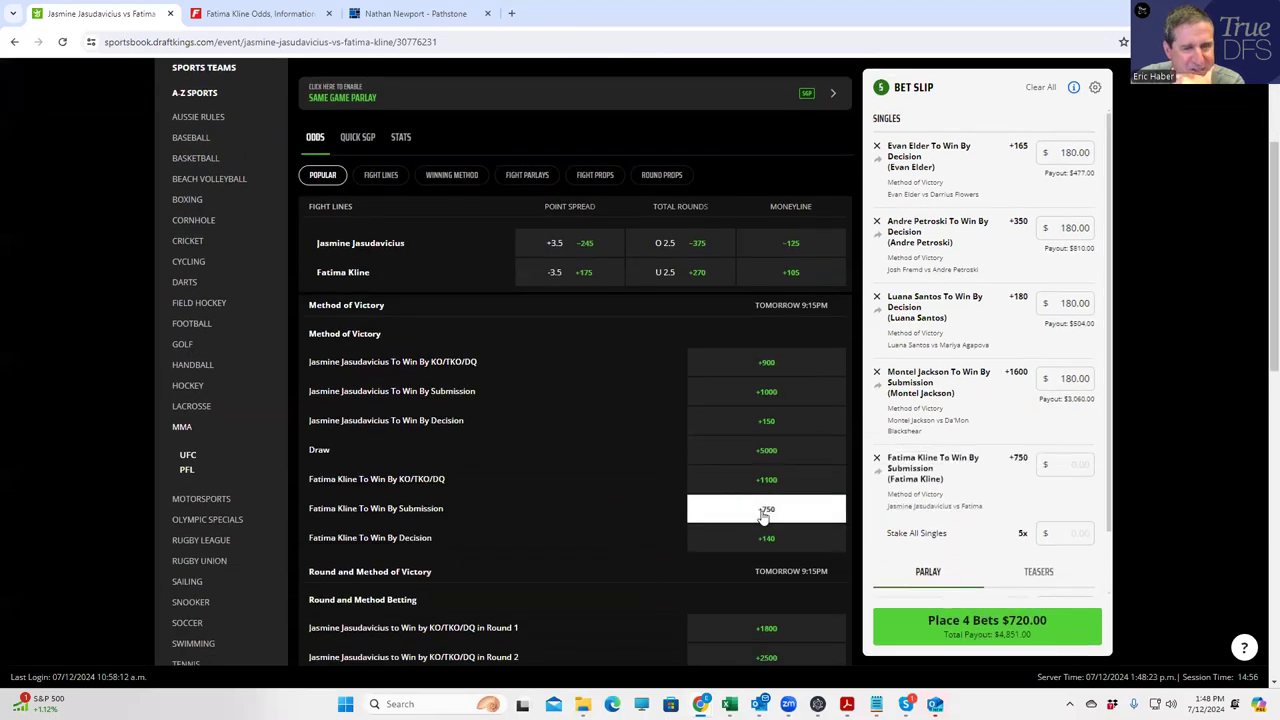
{"action": "left_click", "coordinate": [1061, 465]}
{"action": "type", "text": "180"}
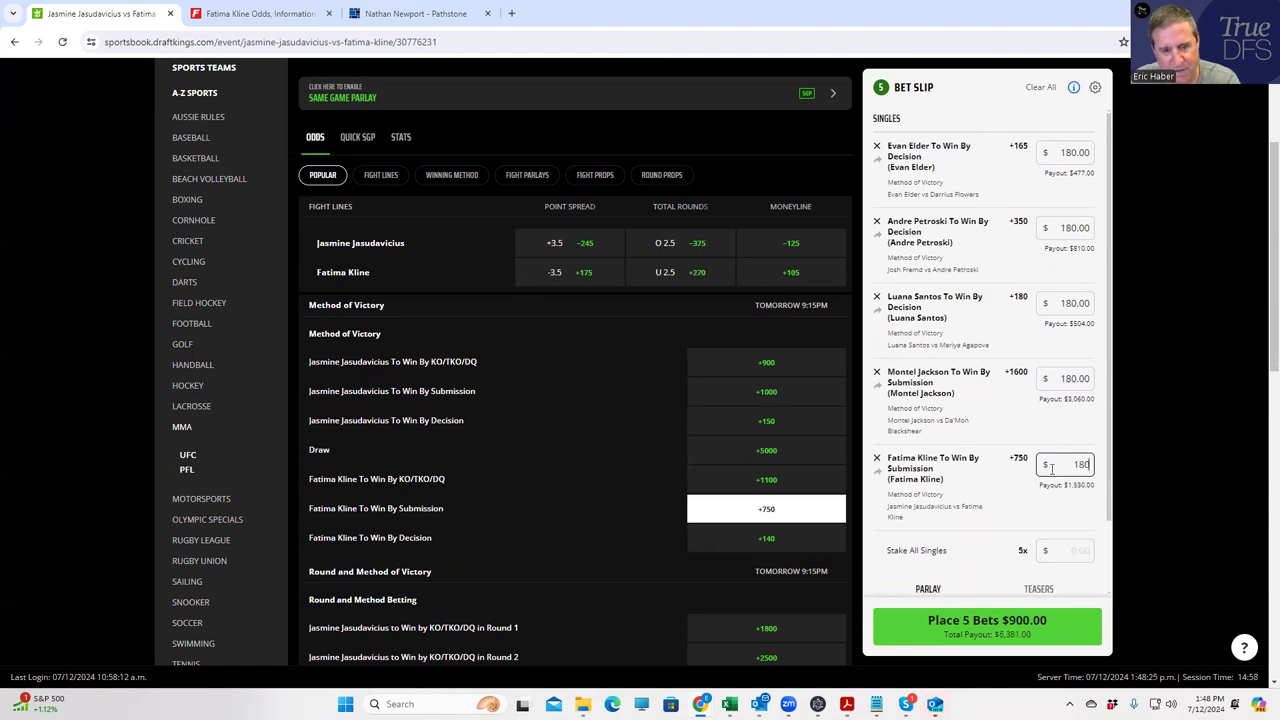
{"action": "left_click", "coordinate": [1019, 487]}
- Open the Joshua Van vs Charles Johnson fight, look through its popular odds and display the winning method bets
{"action": "scroll", "coordinate": [665, 340], "scroll_direction": "up", "scroll_amount": 2}
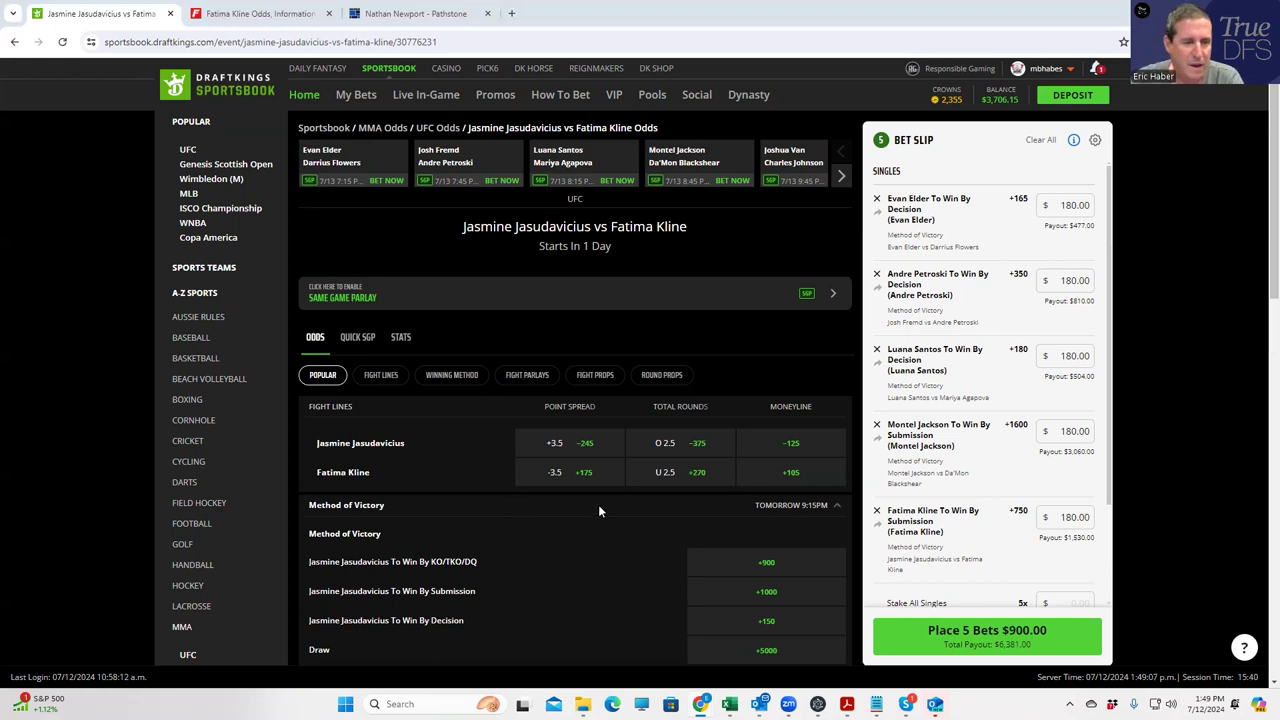
{"action": "left_click", "coordinate": [805, 158]}
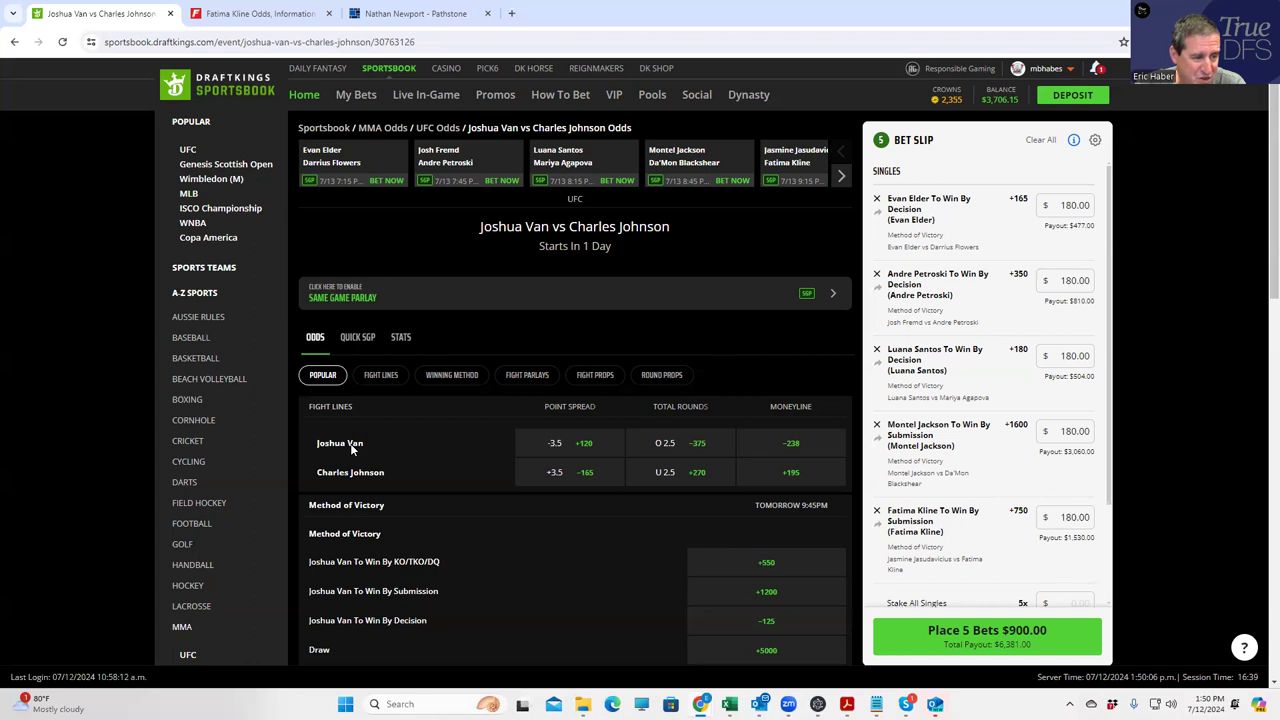
{"action": "scroll", "coordinate": [706, 610], "scroll_direction": "down", "scroll_amount": 3}
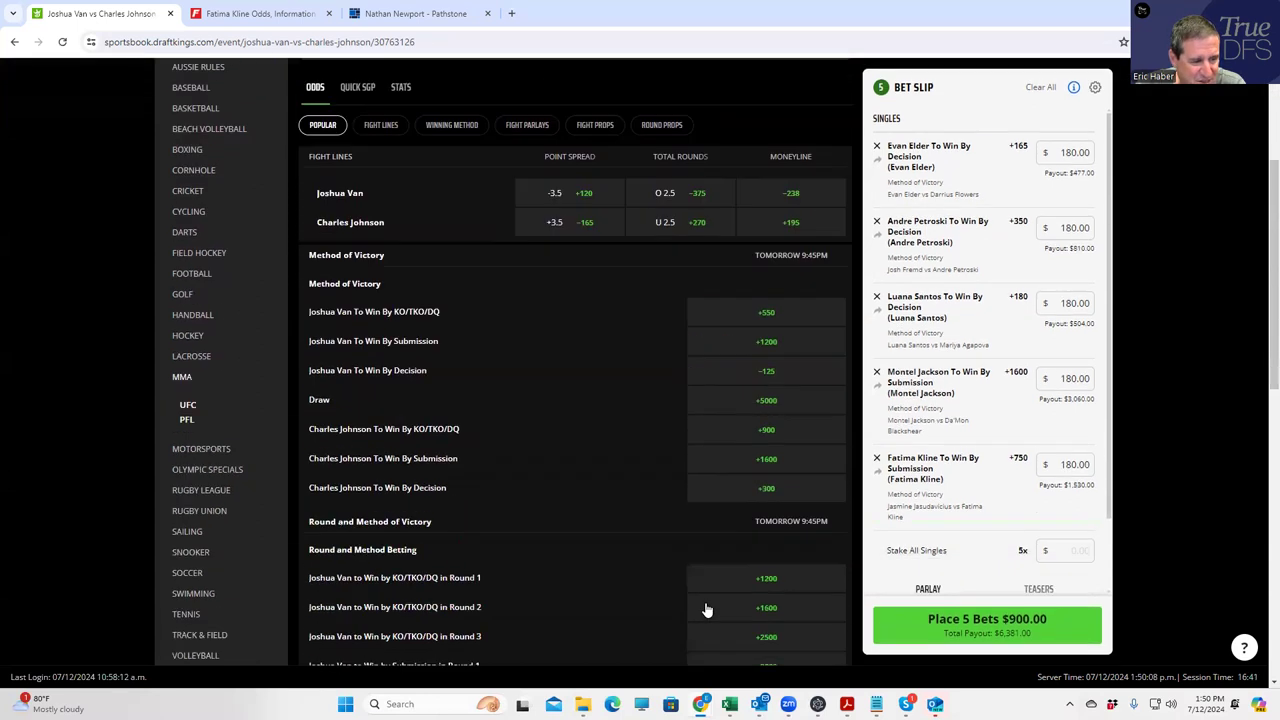
{"action": "scroll", "coordinate": [582, 594], "scroll_direction": "down", "scroll_amount": 3}
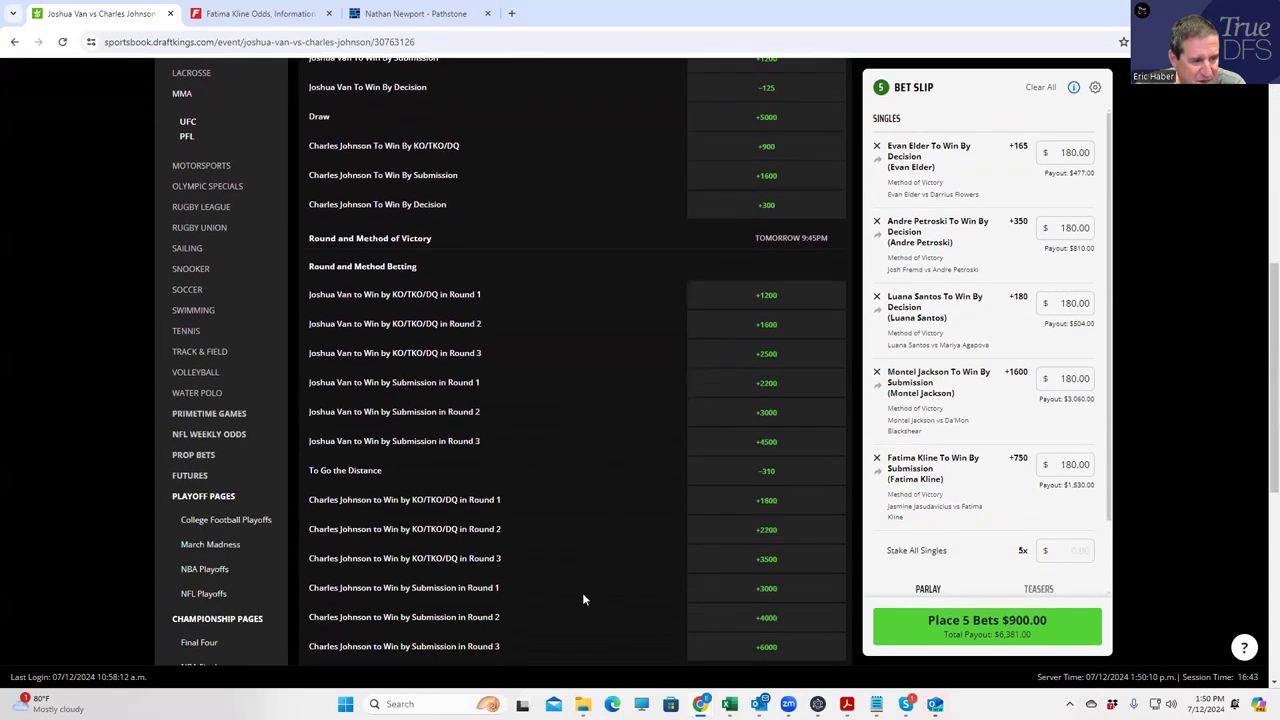
{"action": "scroll", "coordinate": [582, 560], "scroll_direction": "up", "scroll_amount": 5}
{"action": "scroll", "coordinate": [581, 535], "scroll_direction": "up", "scroll_amount": 2}
{"action": "left_click", "coordinate": [460, 375]}
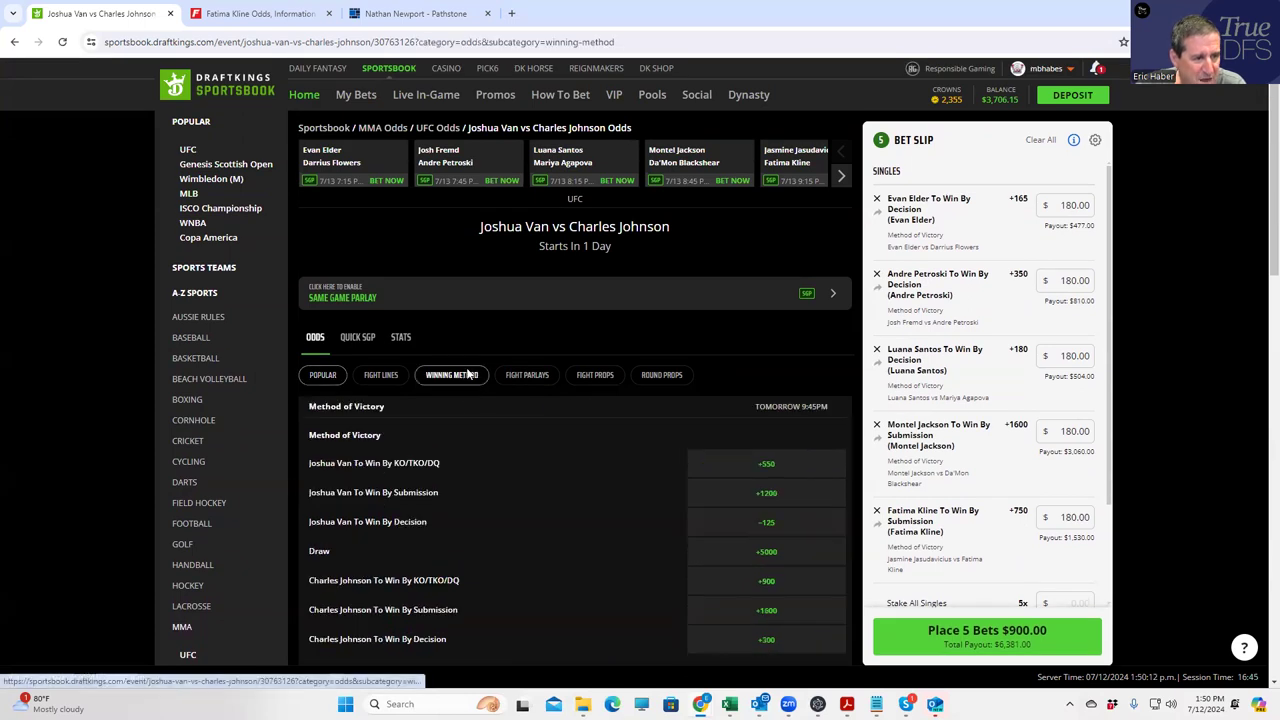
- Add the double chance bet on Joshua Van to win by KO/TKO/DQ or submission with a $180 wager
{"action": "scroll", "coordinate": [512, 528], "scroll_direction": "down", "scroll_amount": 3}
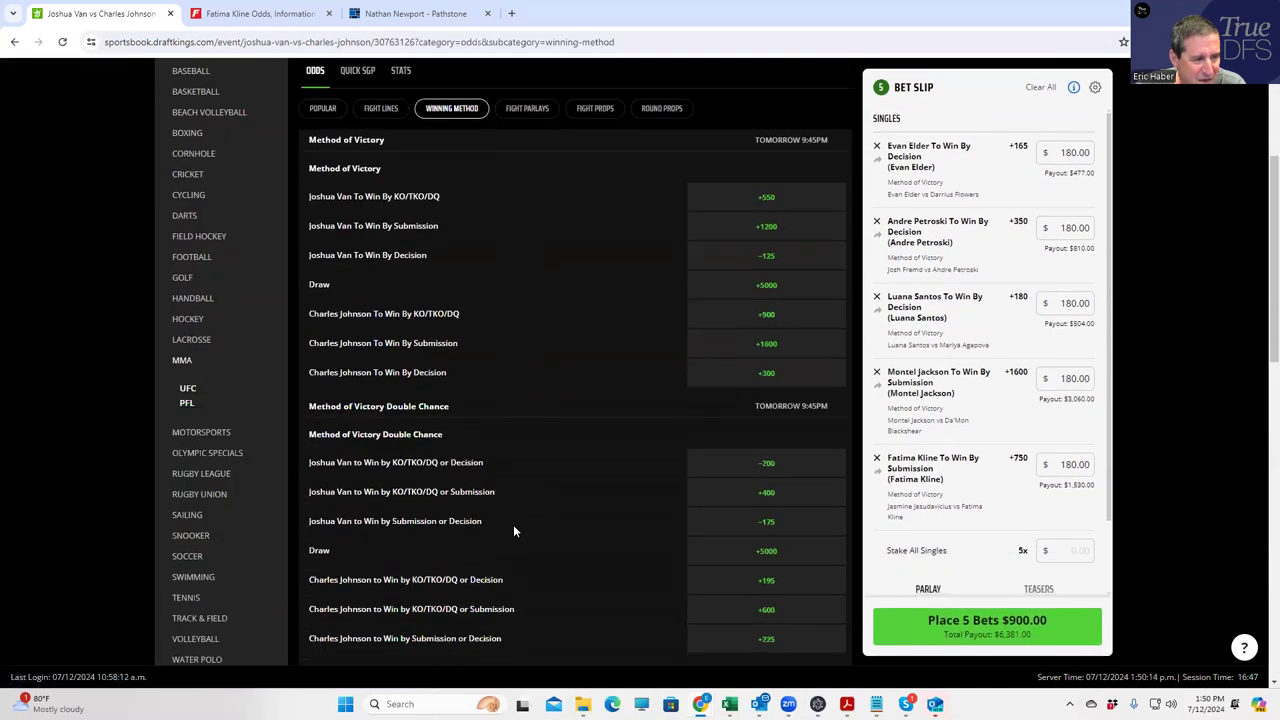
{"action": "left_click", "coordinate": [765, 496]}
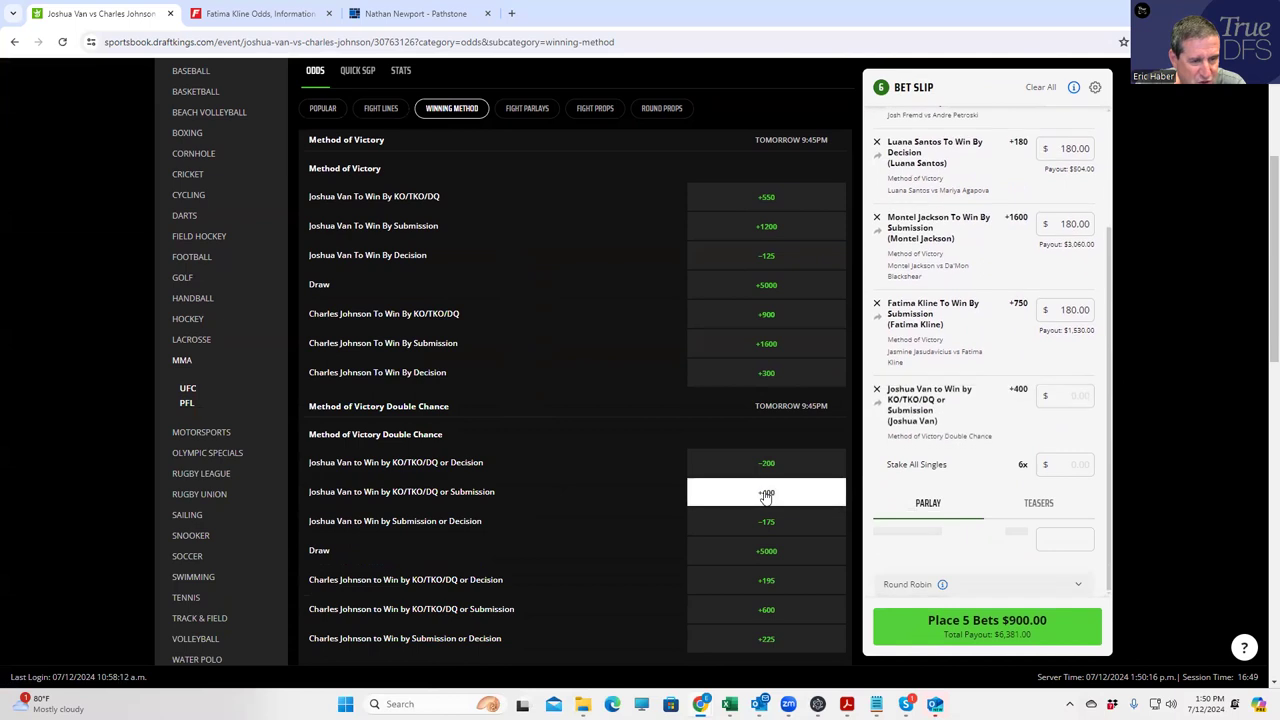
{"action": "left_click", "coordinate": [1085, 382]}
{"action": "type", "text": "180"}
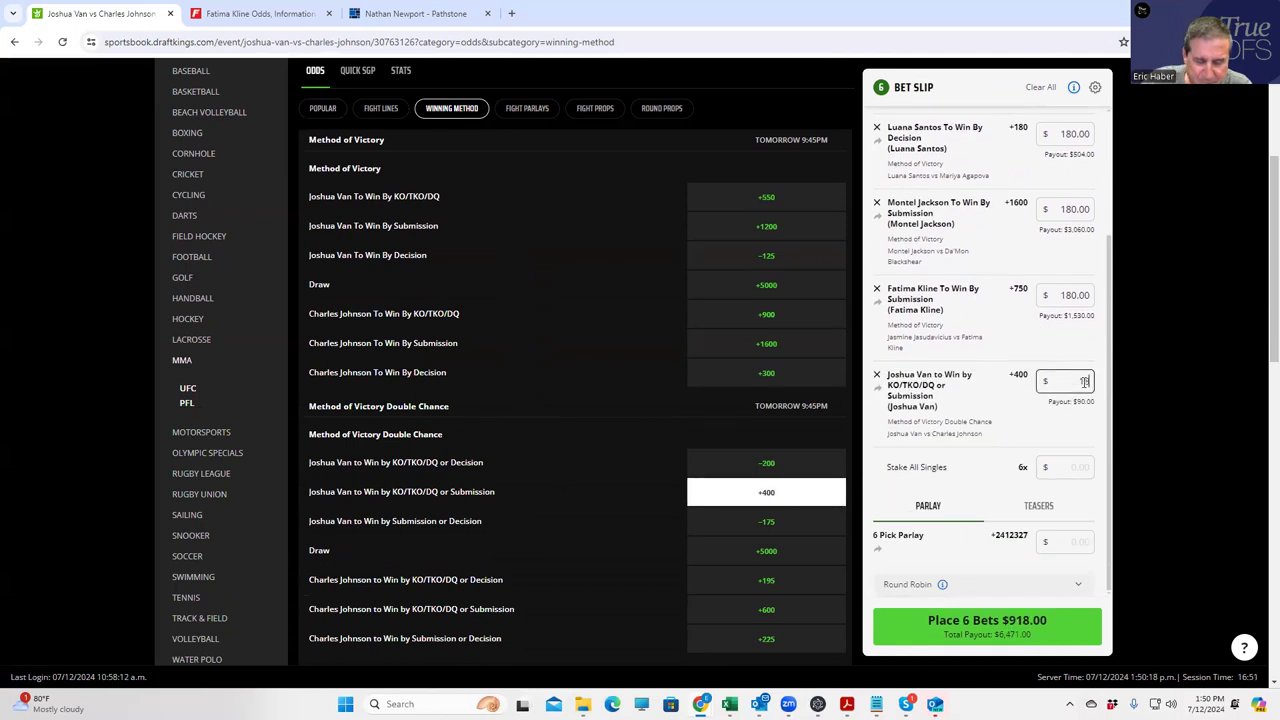
- Advance through the UFC fight list and open the Abdul Razak Alhassan vs Cody Brundage fight
{"action": "scroll", "coordinate": [683, 376], "scroll_direction": "up", "scroll_amount": 3}
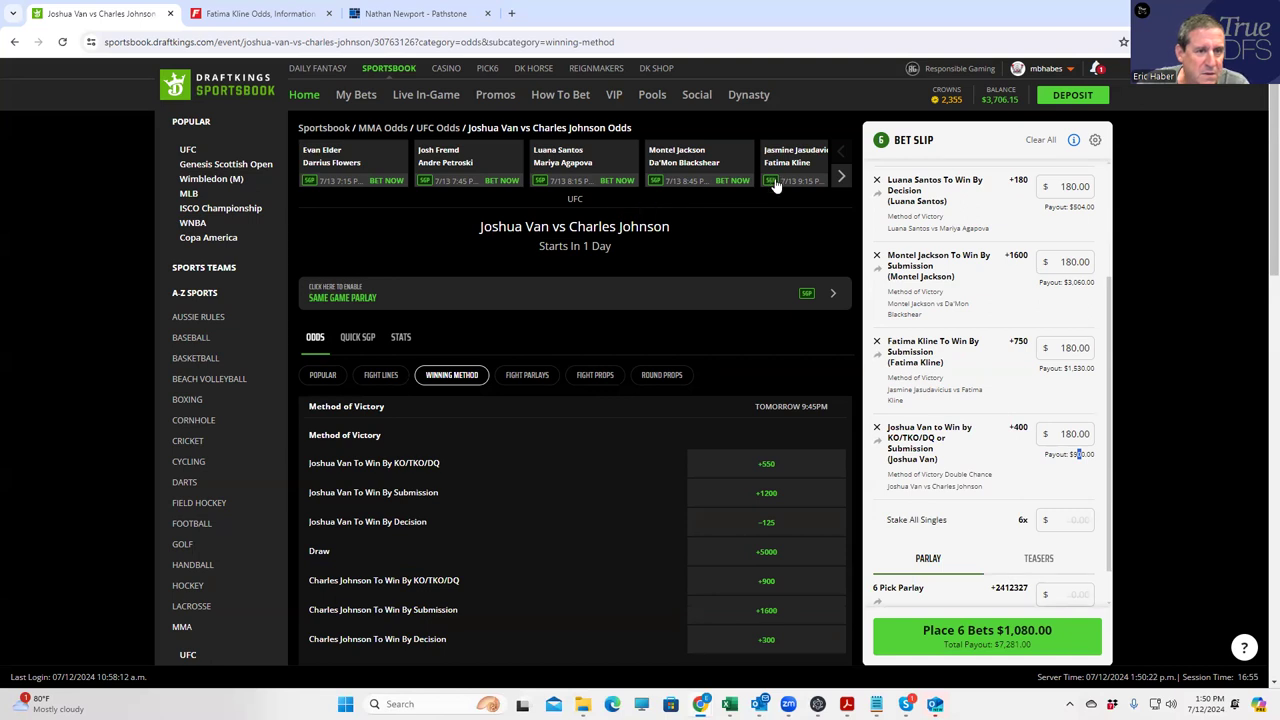
{"action": "left_click", "coordinate": [841, 177]}
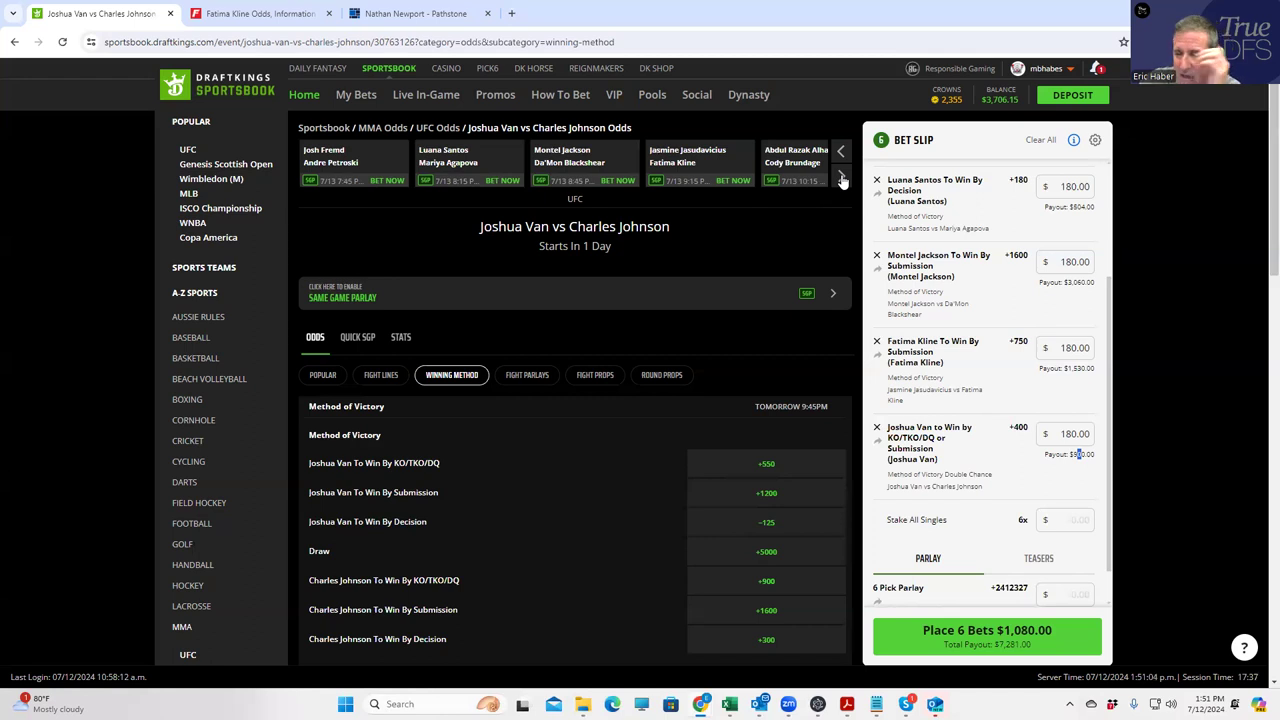
{"action": "left_click", "coordinate": [1078, 454]}
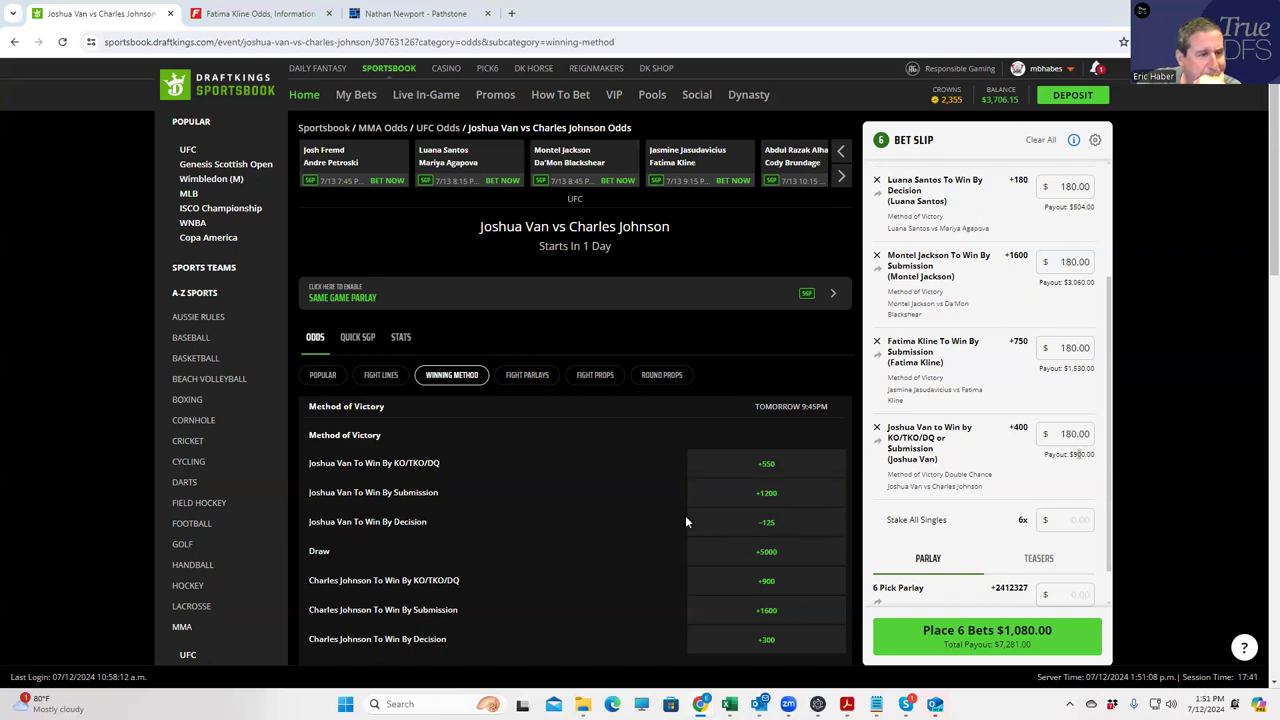
{"action": "left_click", "coordinate": [793, 157]}
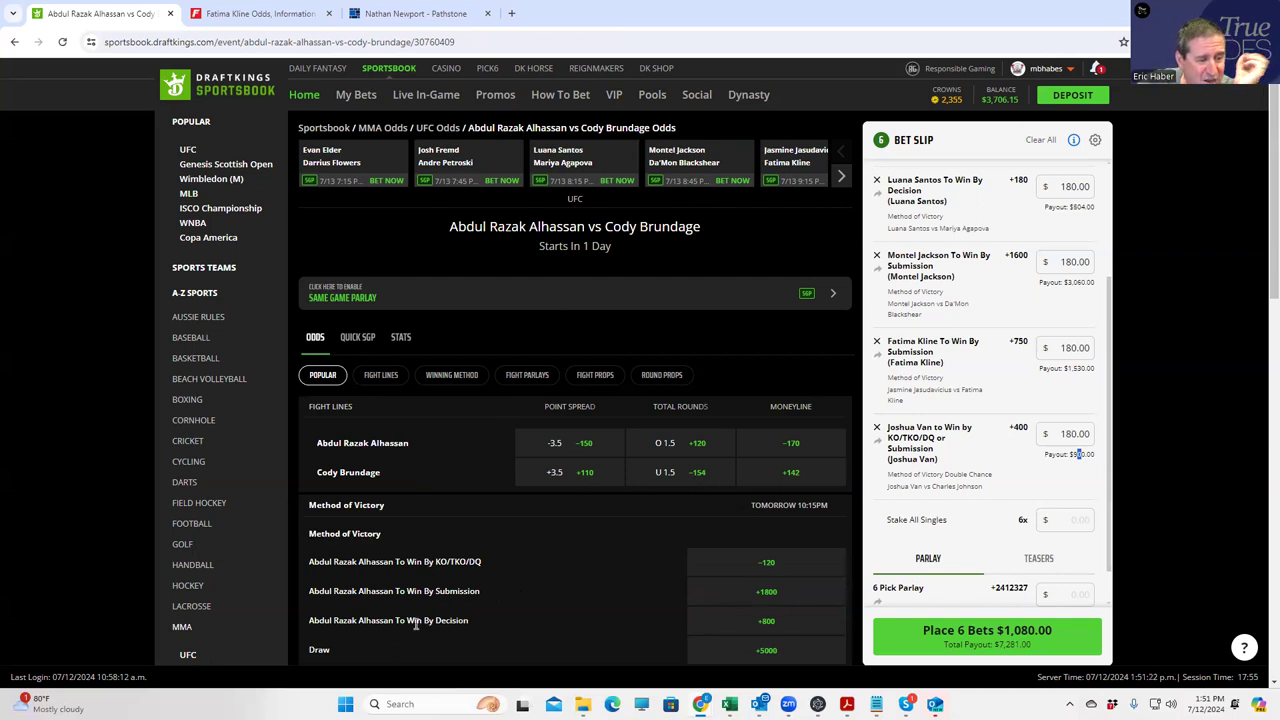
- Add Abdul Razak Alhassan to win by decision to the bet slip as a $180 single
{"action": "scroll", "coordinate": [617, 607], "scroll_direction": "down", "scroll_amount": 2}
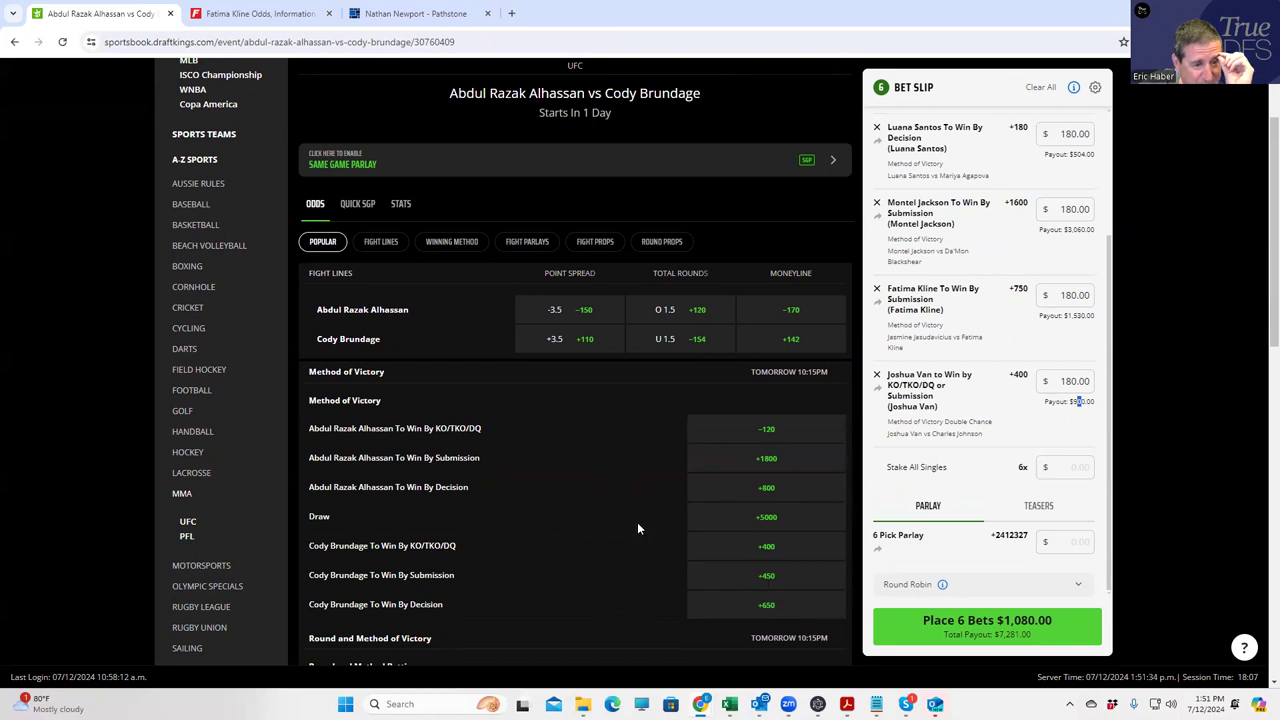
{"action": "left_click", "coordinate": [766, 489]}
{"action": "left_click", "coordinate": [1066, 378]}
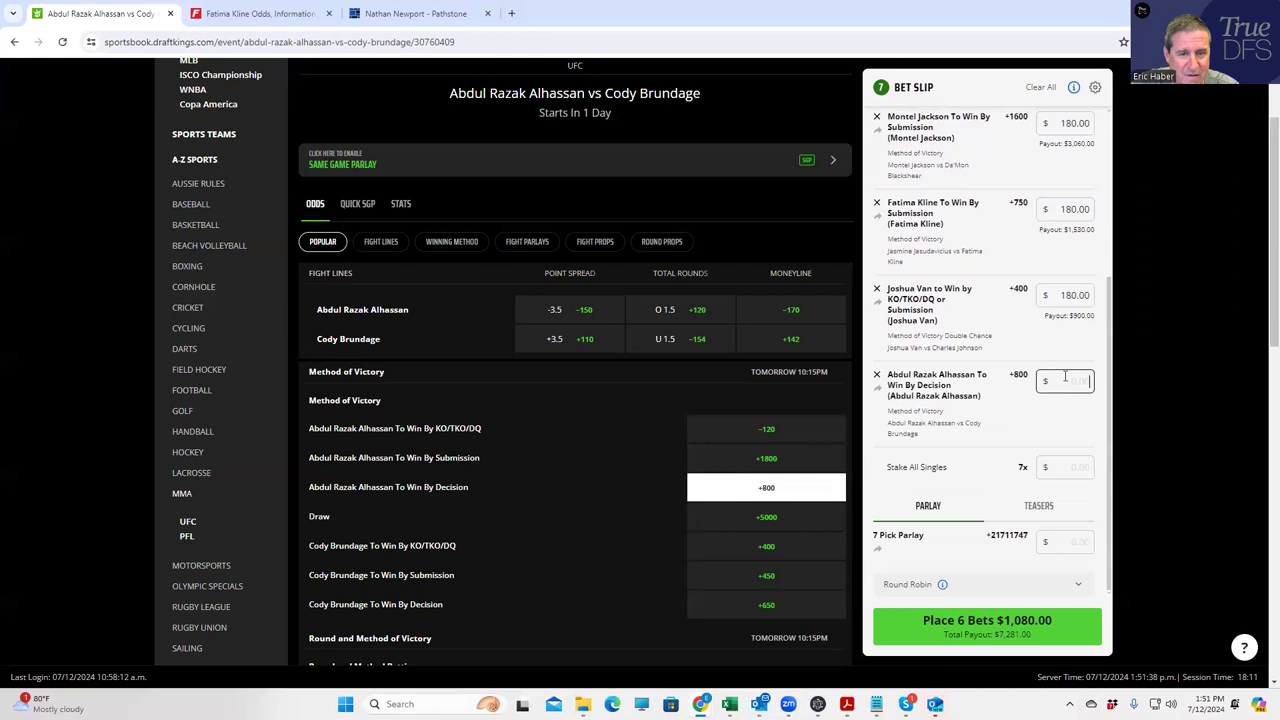
{"action": "type", "text": "180"}
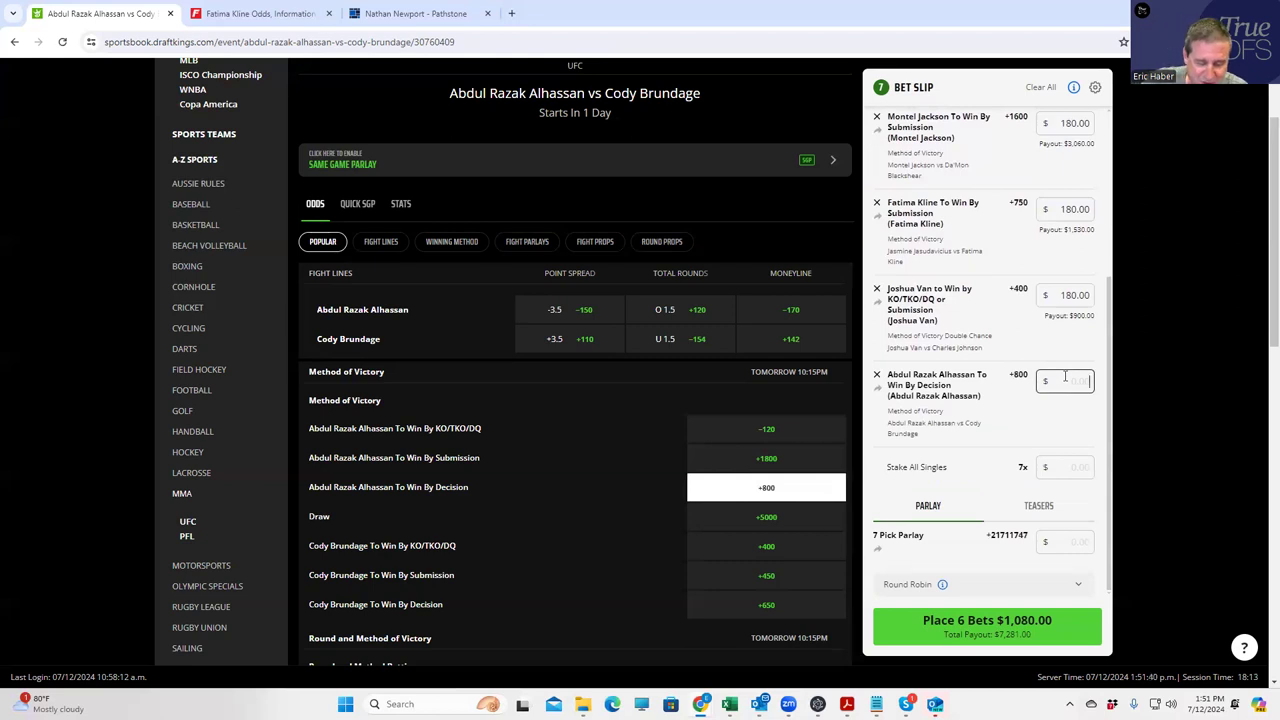
{"action": "left_click", "coordinate": [1003, 426]}
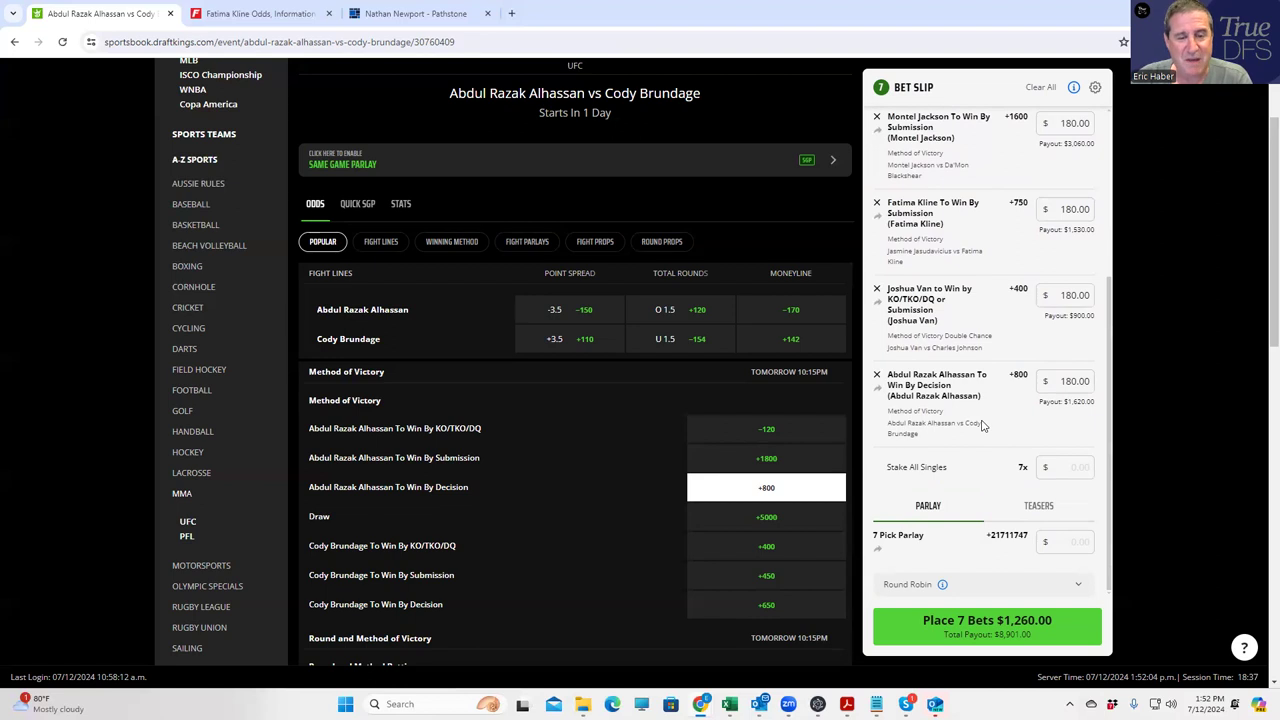
- Advance through the UFC fight list and open the Julian Erosa vs Christian Rodriguez fight
{"action": "scroll", "coordinate": [709, 340], "scroll_direction": "up", "scroll_amount": 2}
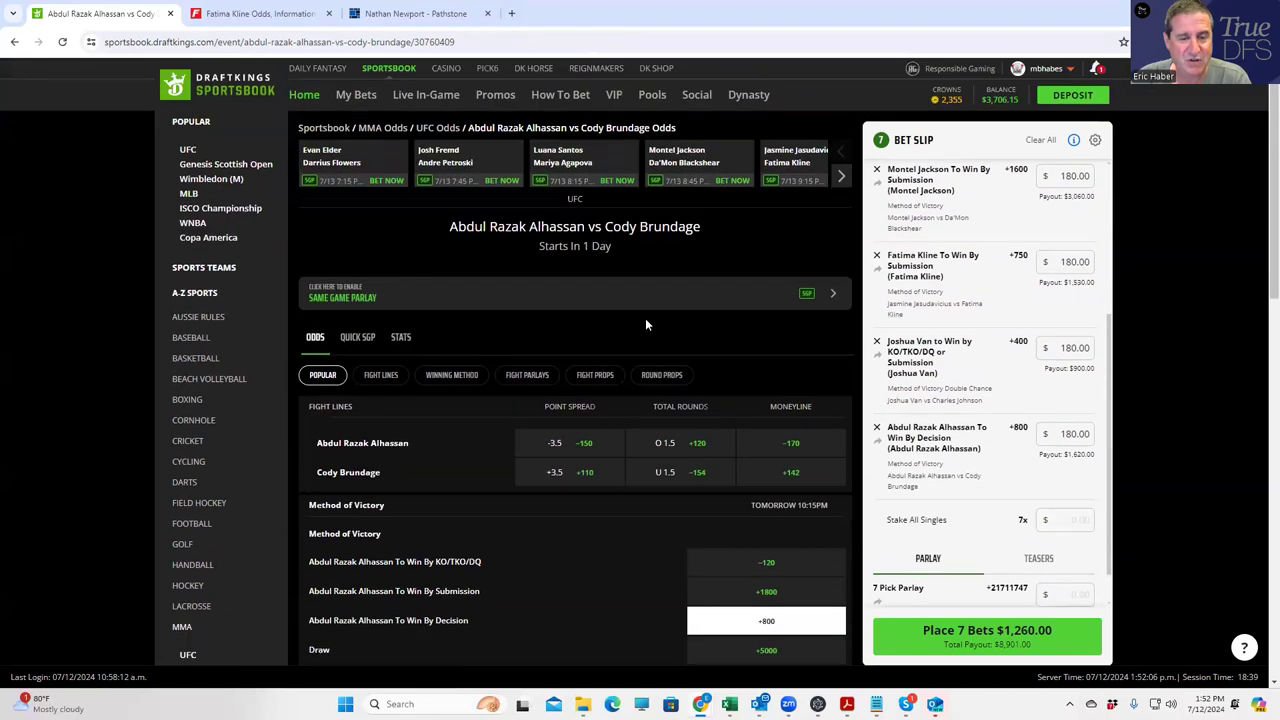
{"action": "left_click", "coordinate": [841, 177]}
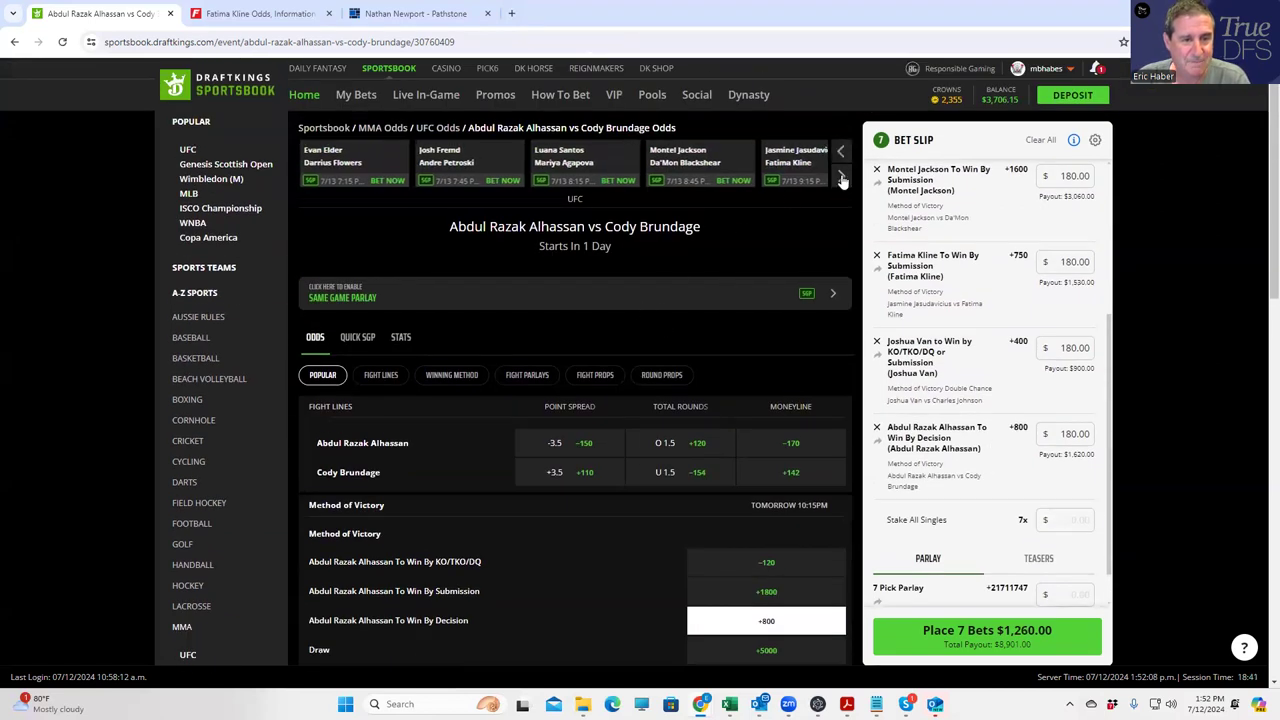
{"action": "left_click", "coordinate": [842, 178]}
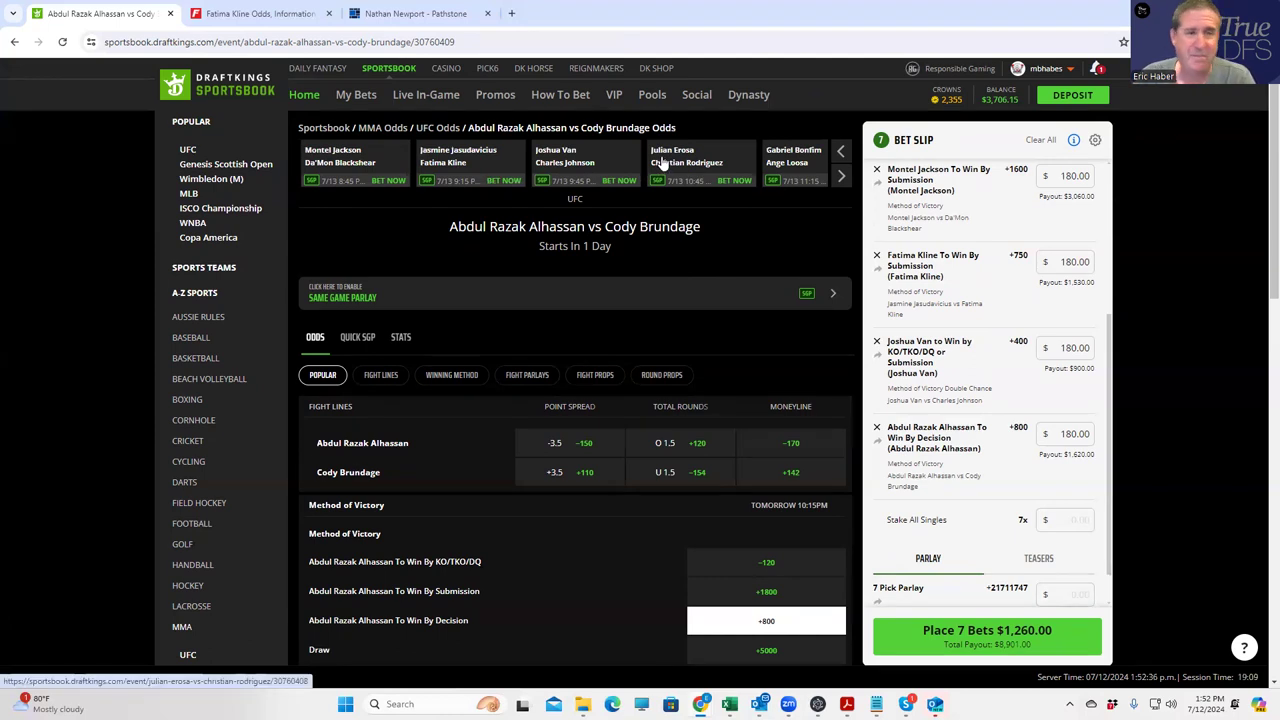
{"action": "left_click", "coordinate": [668, 156]}
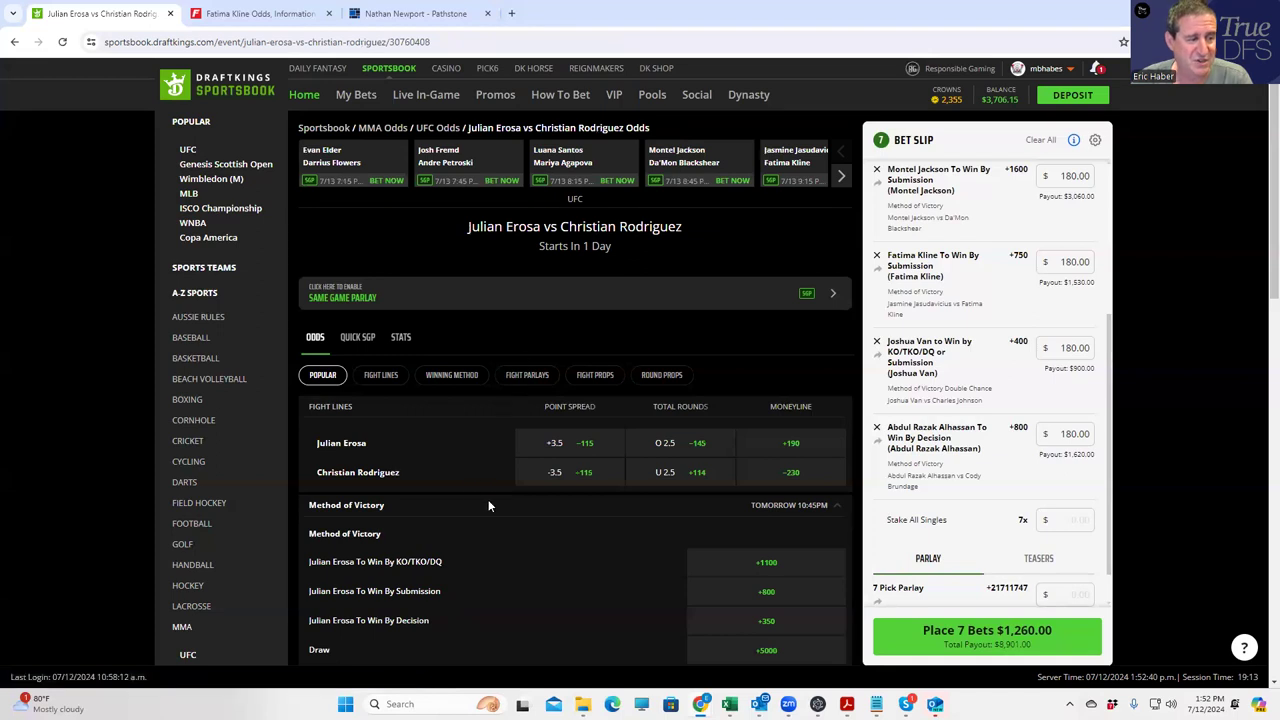
- Add the moneyline bet on Julian Erosa to the bet slip with a $180 wager
{"action": "scroll", "coordinate": [698, 495], "scroll_direction": "down", "scroll_amount": 2}
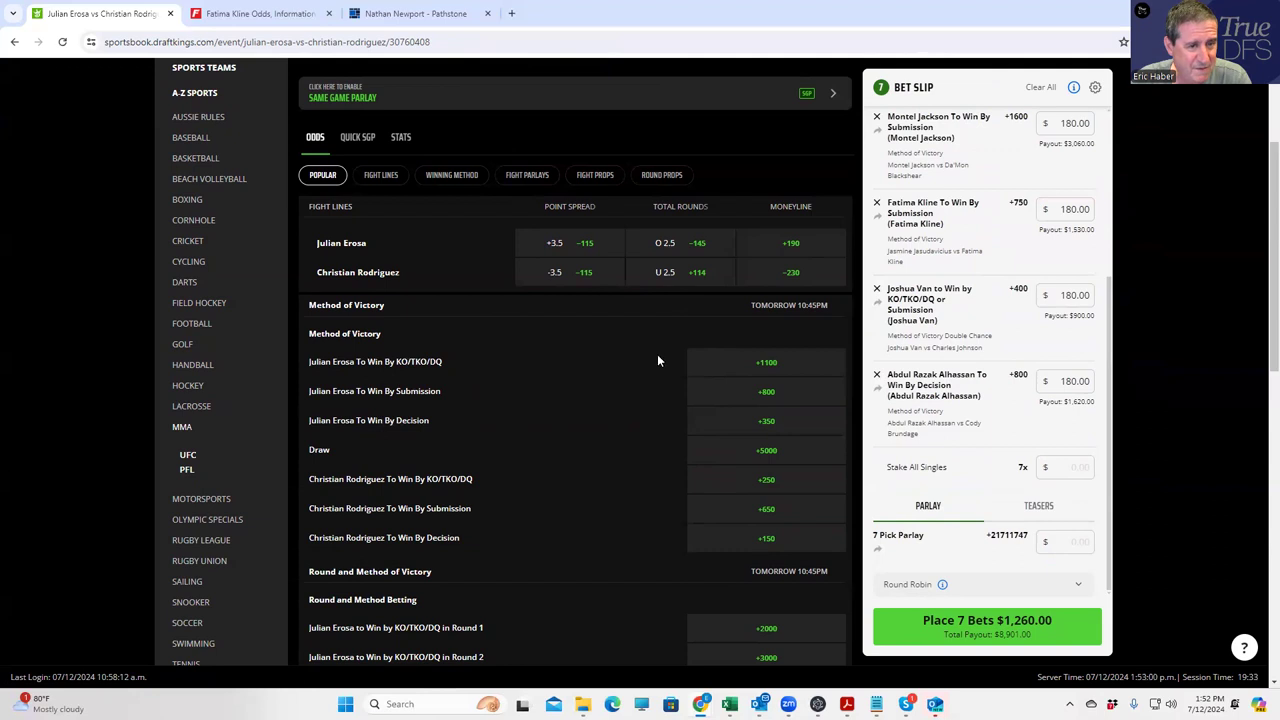
{"action": "left_click", "coordinate": [798, 248]}
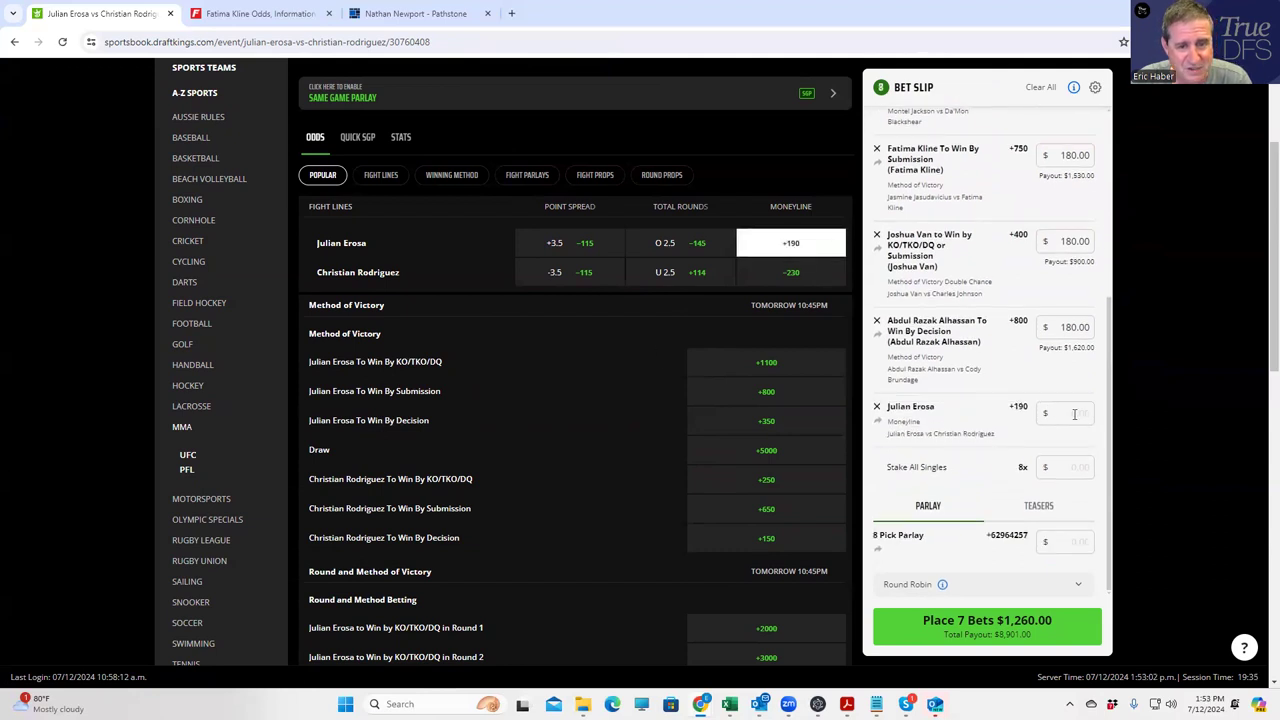
{"action": "type", "text": "180"}
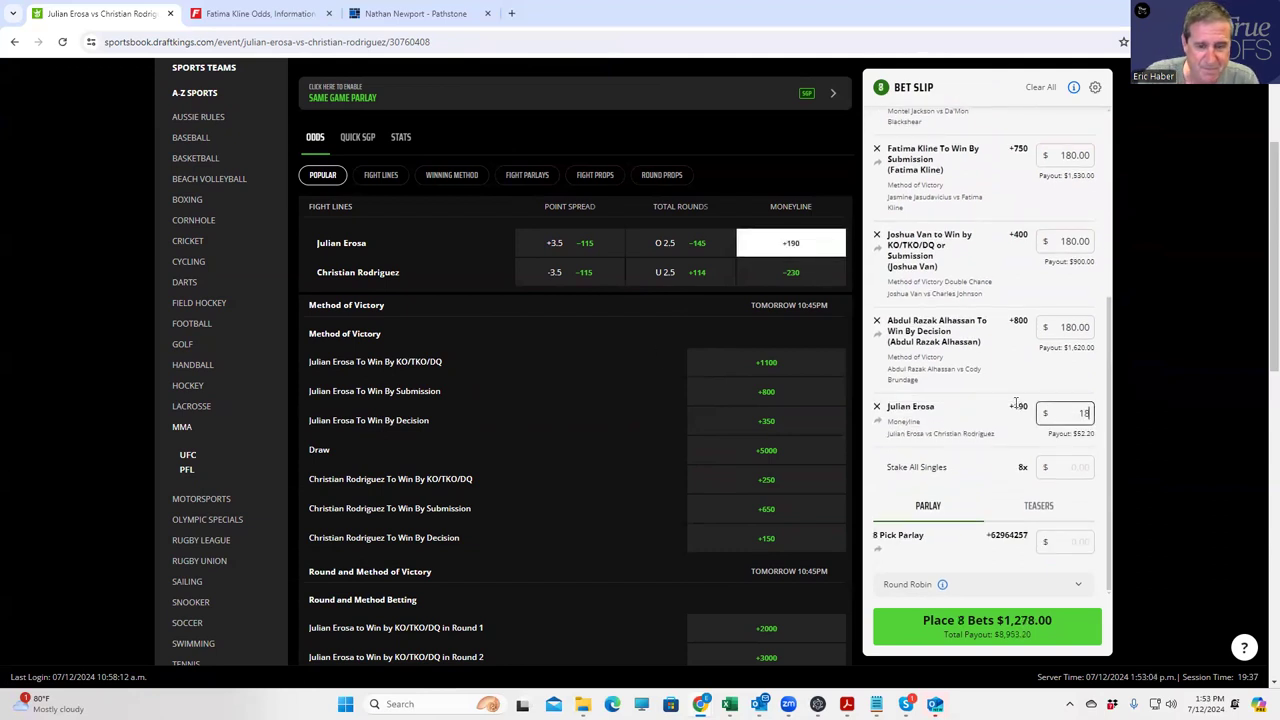
{"action": "left_click", "coordinate": [997, 441]}
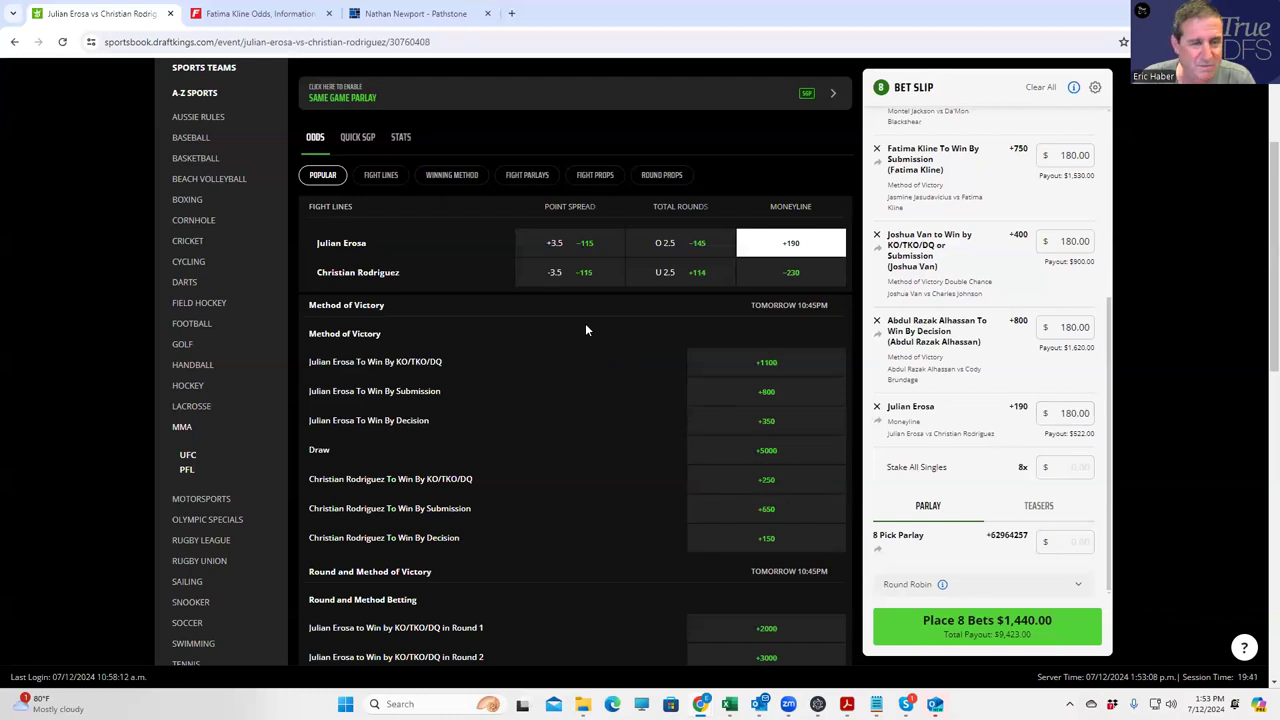
- Advance through the UFC fight list and open the Gabriel Bonfim vs Ange Loosa fight
{"action": "scroll", "coordinate": [528, 330], "scroll_direction": "up", "scroll_amount": 2}
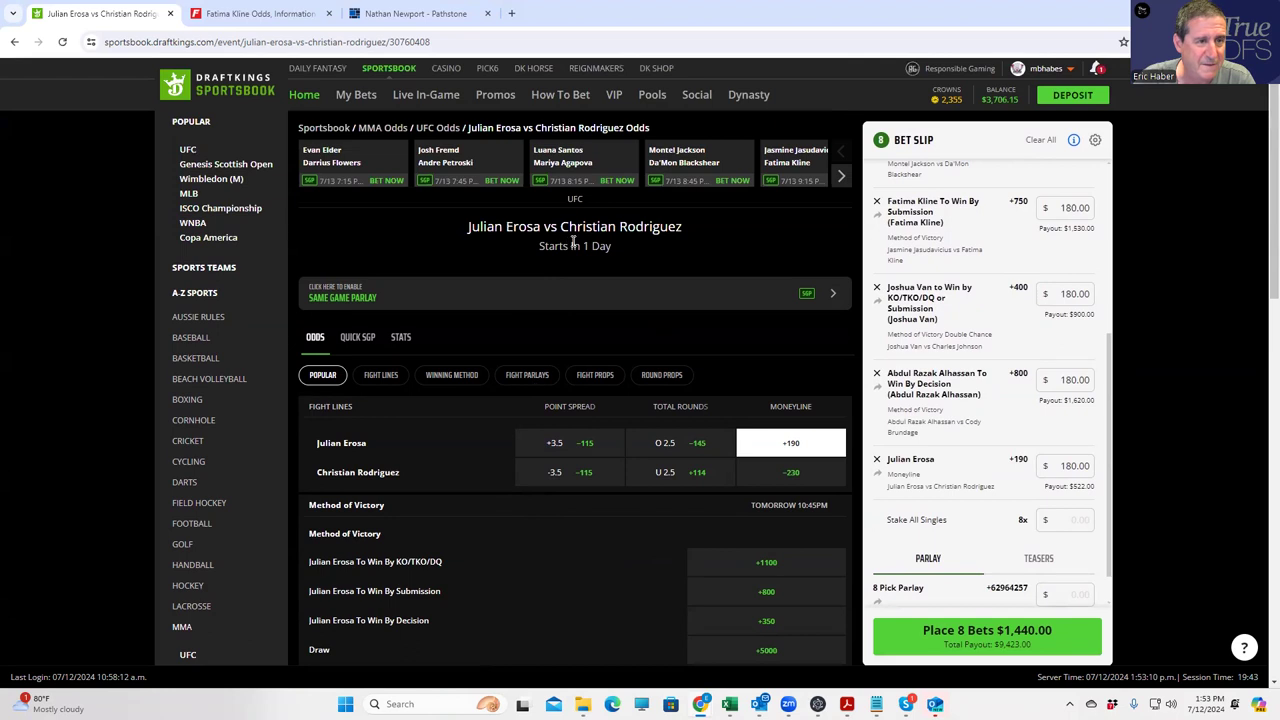
{"action": "left_click", "coordinate": [842, 176]}
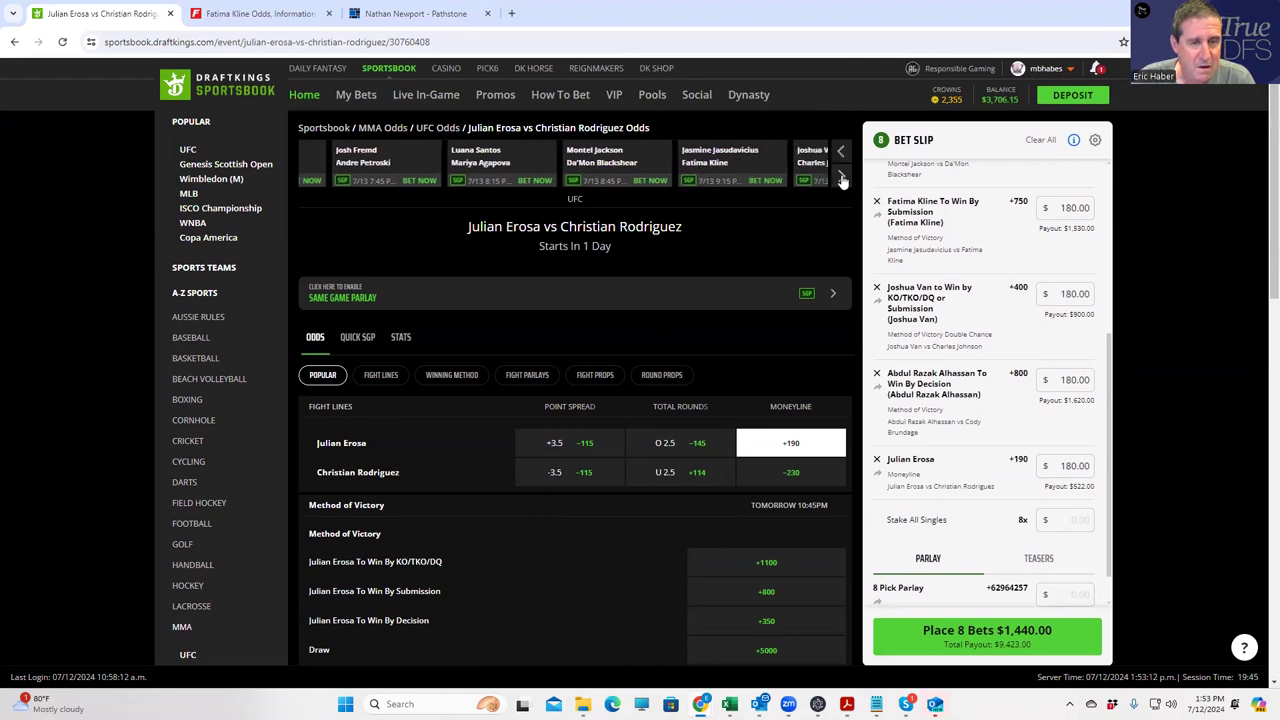
{"action": "left_click", "coordinate": [842, 176]}
{"action": "left_click", "coordinate": [842, 176]}
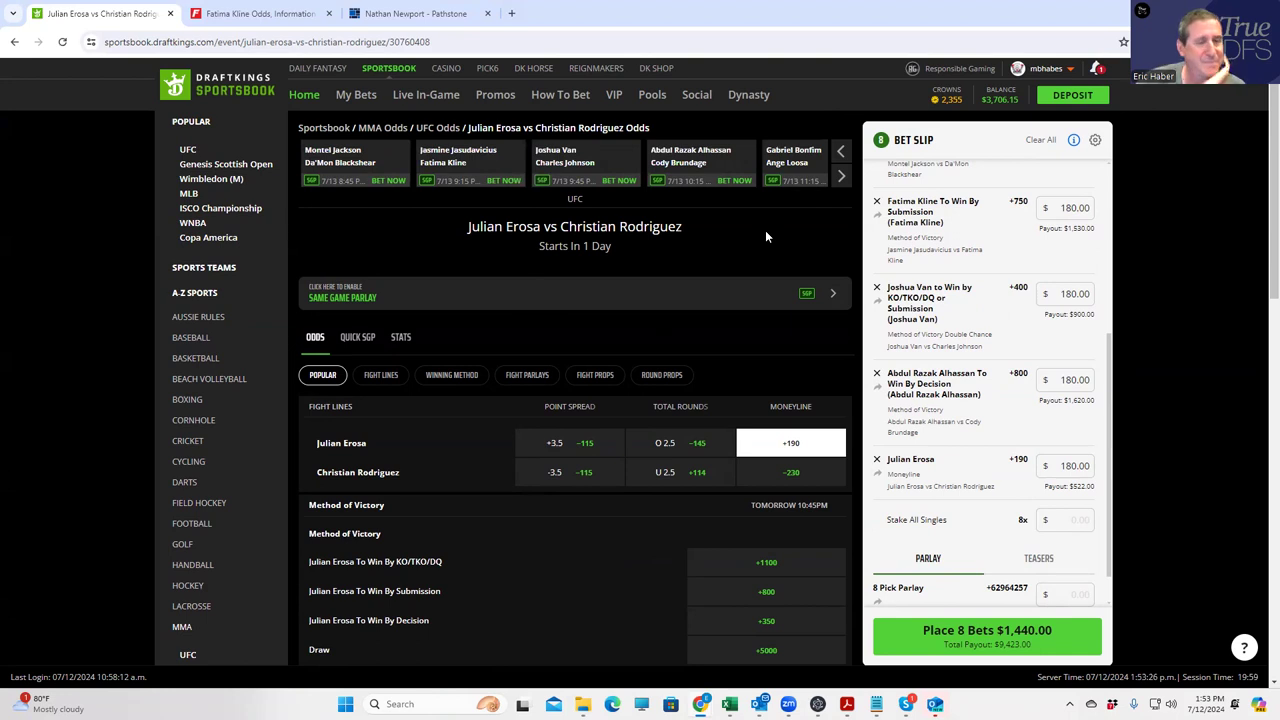
{"action": "left_click", "coordinate": [776, 154]}
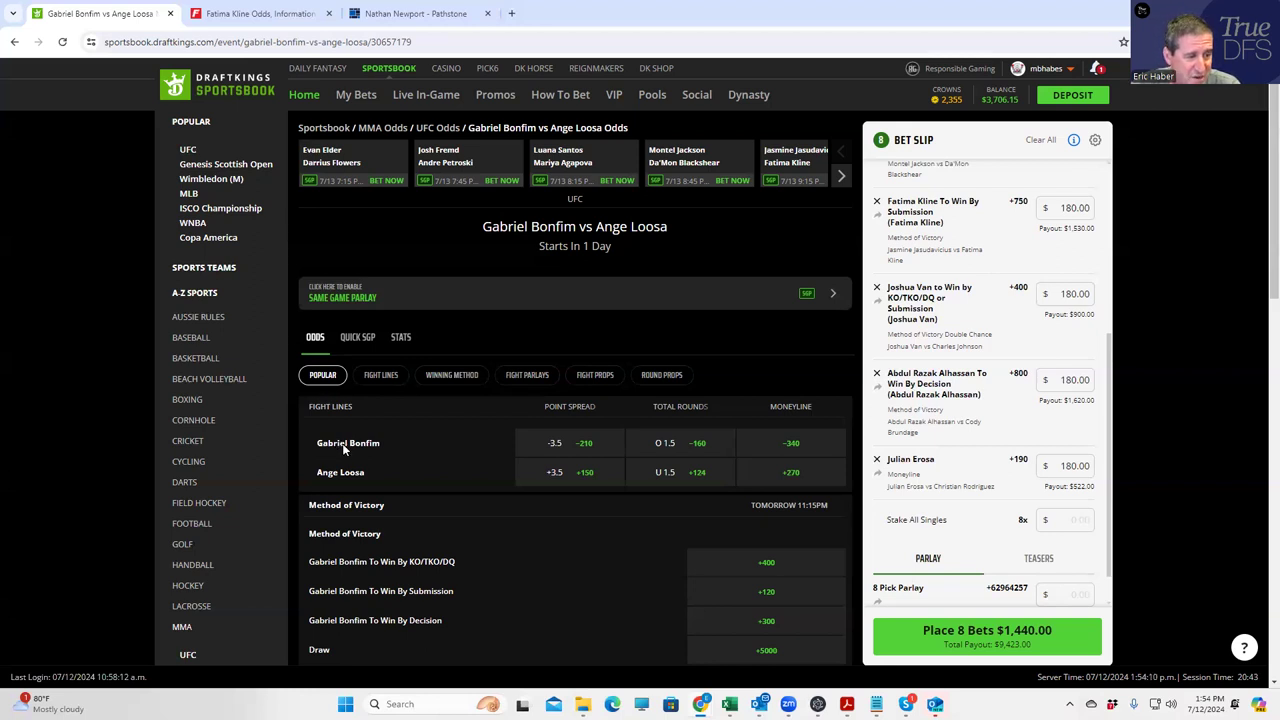
- Display the fight's round props and add Gabriel Bonfim by decision as a $180 single
{"action": "scroll", "coordinate": [489, 515], "scroll_direction": "down", "scroll_amount": 4}
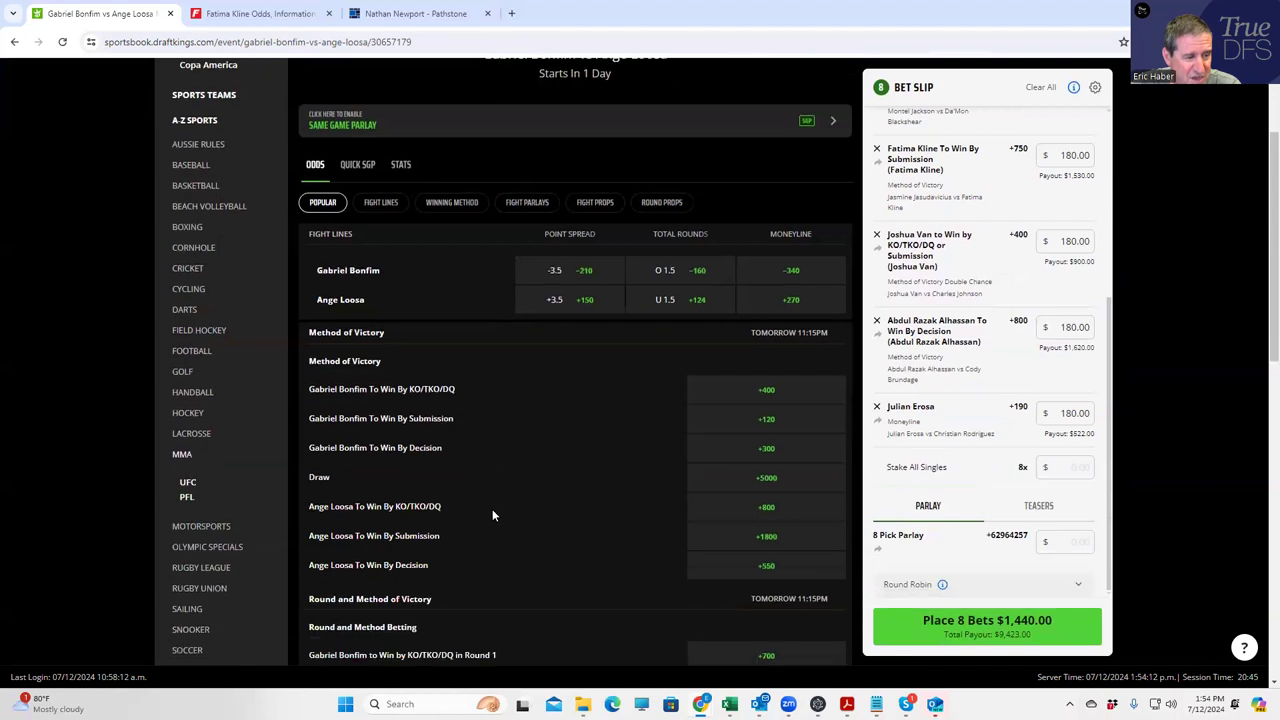
{"action": "scroll", "coordinate": [492, 490], "scroll_direction": "up", "scroll_amount": 7}
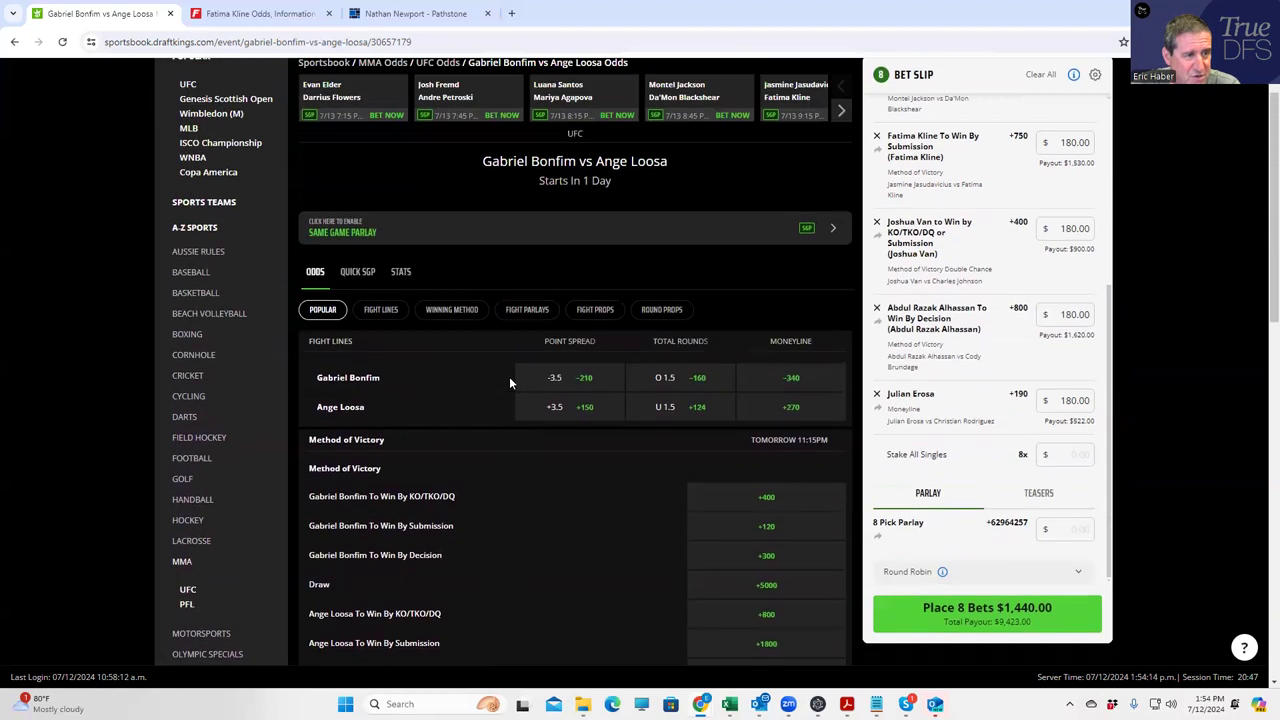
{"action": "left_click", "coordinate": [661, 375]}
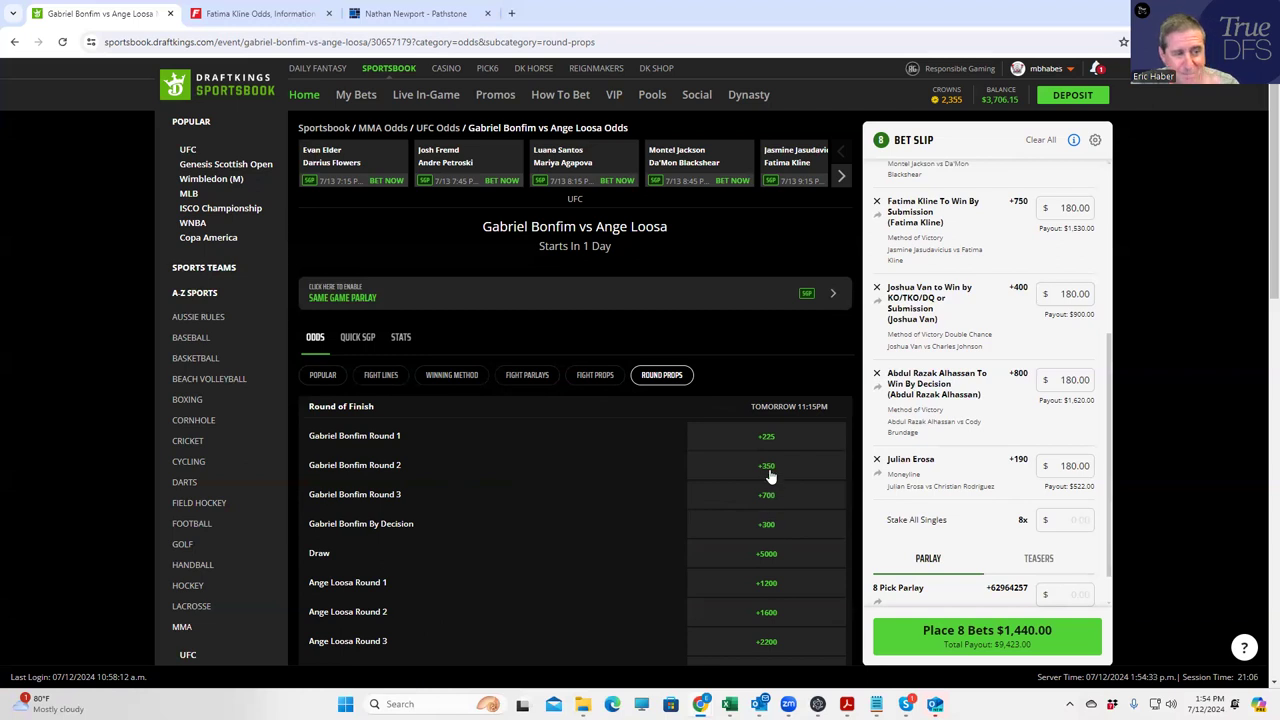
{"action": "left_click", "coordinate": [766, 530]}
{"action": "left_click", "coordinate": [1078, 452]}
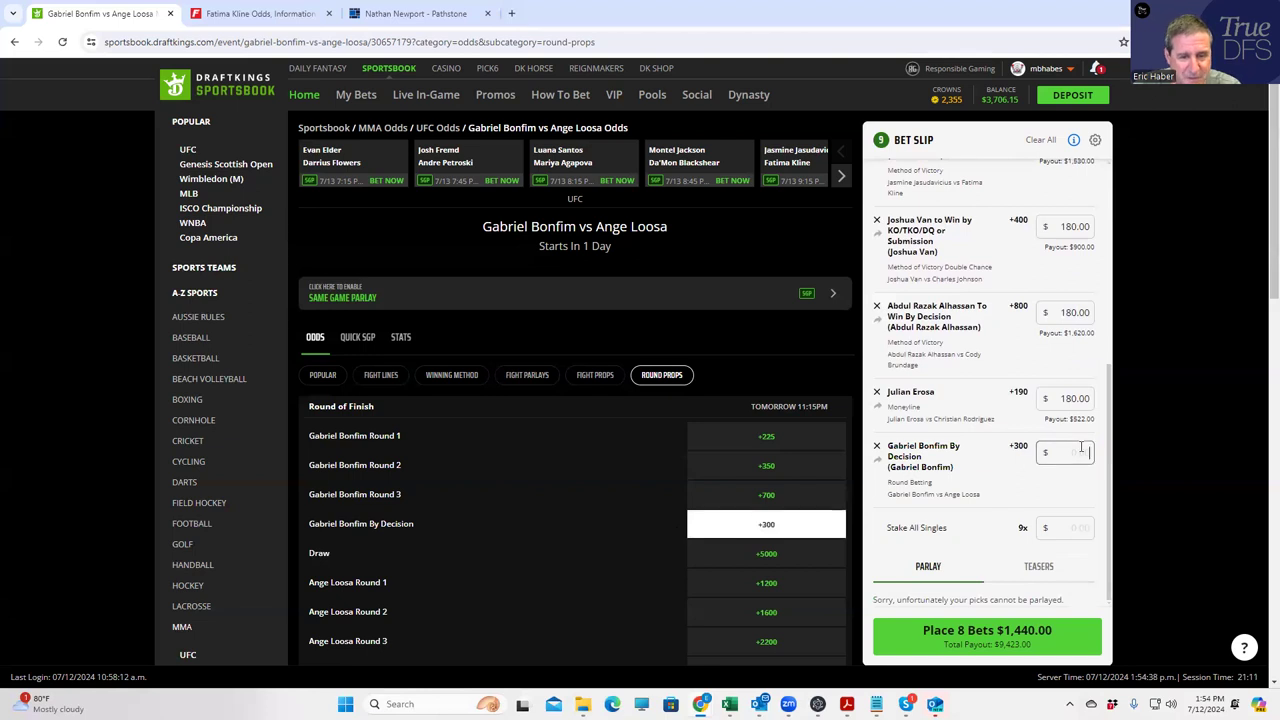
{"action": "type", "text": "180"}
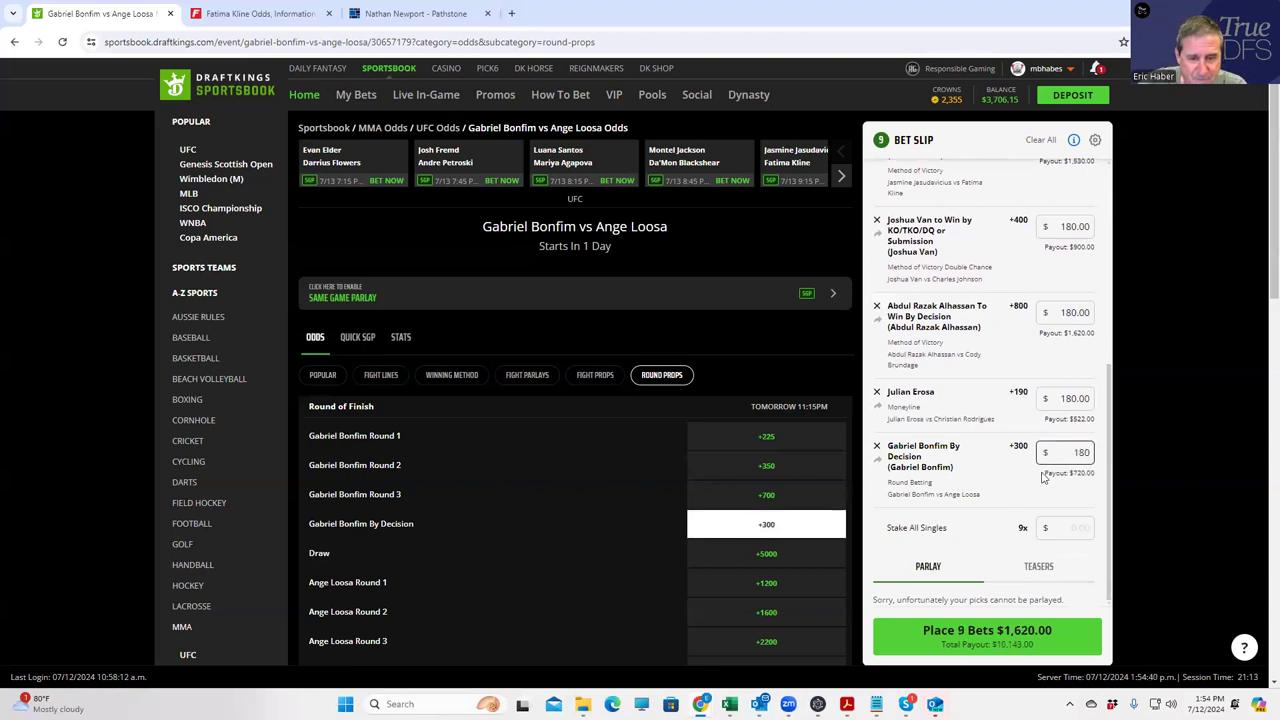
{"action": "left_click", "coordinate": [1008, 486]}
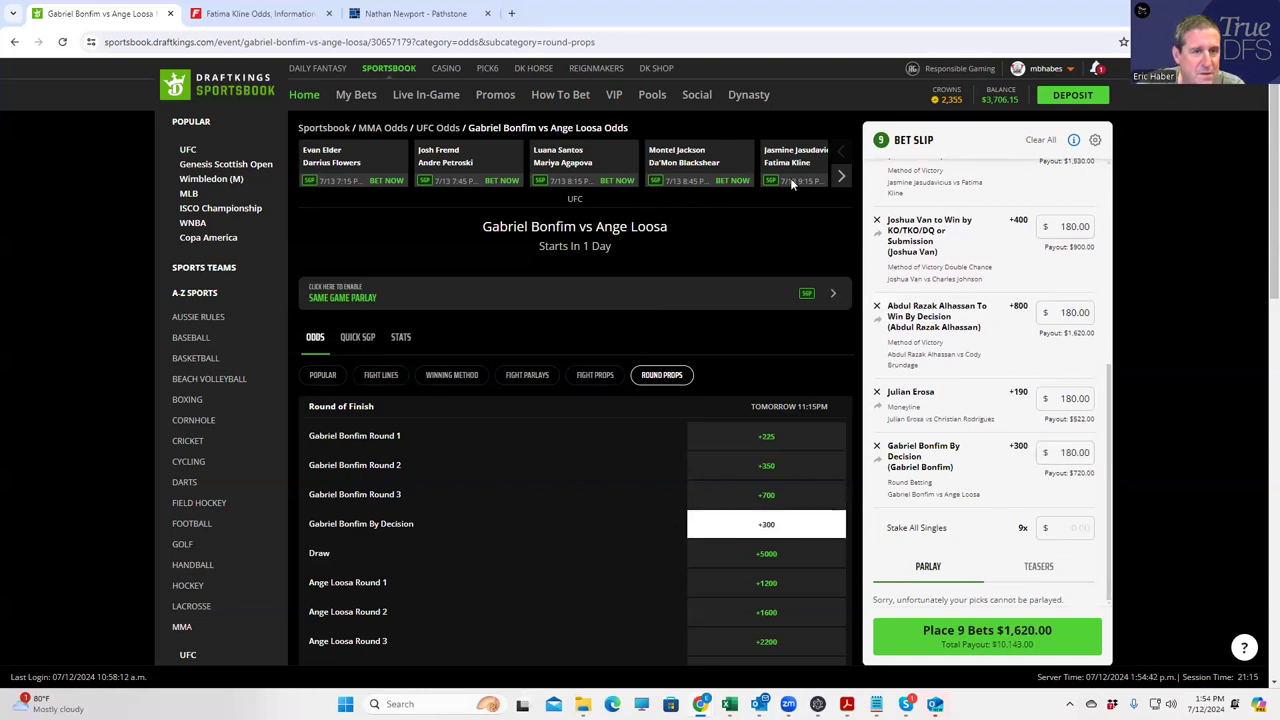
- Advance through the UFC fight list and open the Drew Dober vs Jean Silva fight
{"action": "left_click", "coordinate": [840, 178]}
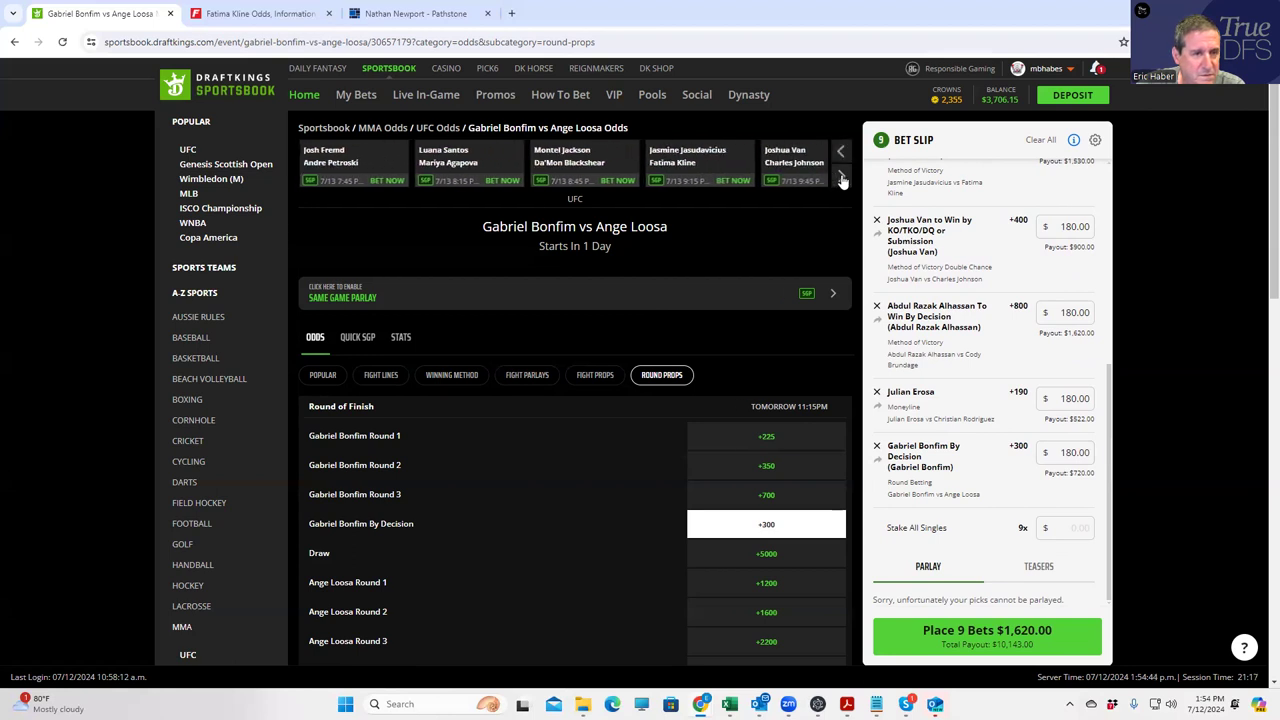
{"action": "left_click", "coordinate": [842, 179]}
{"action": "left_click", "coordinate": [842, 179]}
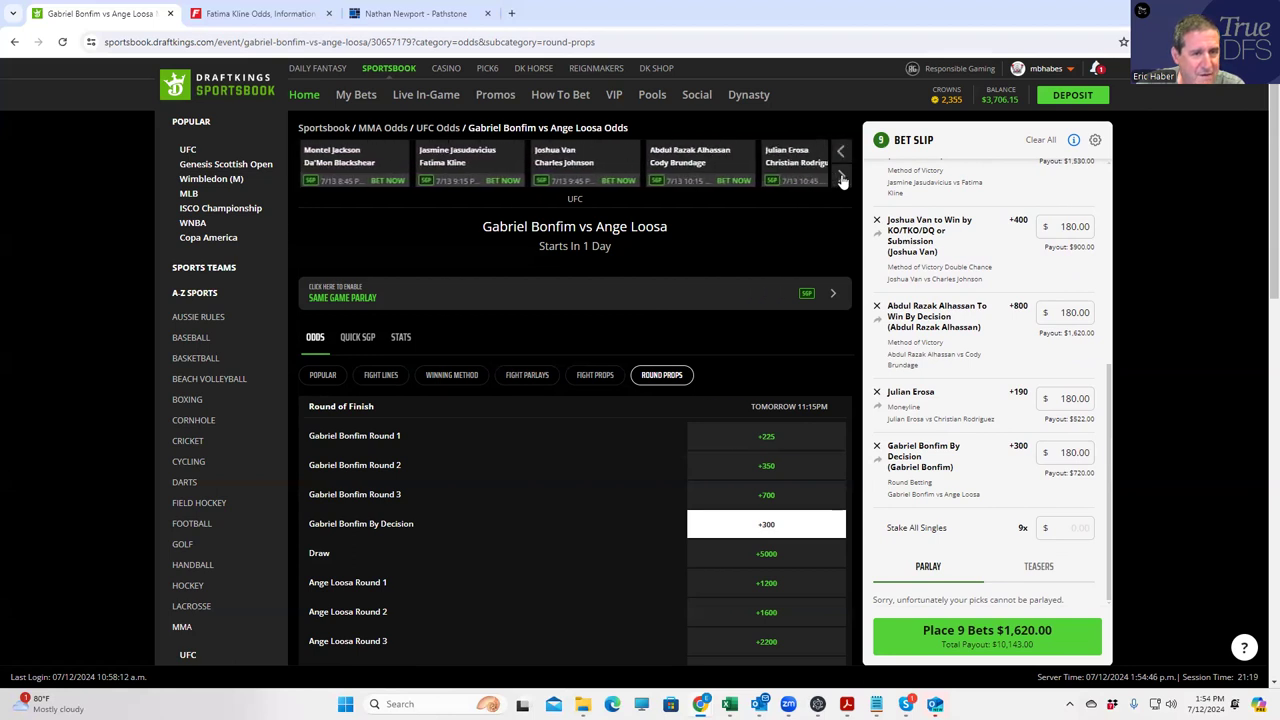
{"action": "left_click", "coordinate": [842, 179]}
{"action": "left_click", "coordinate": [842, 179]}
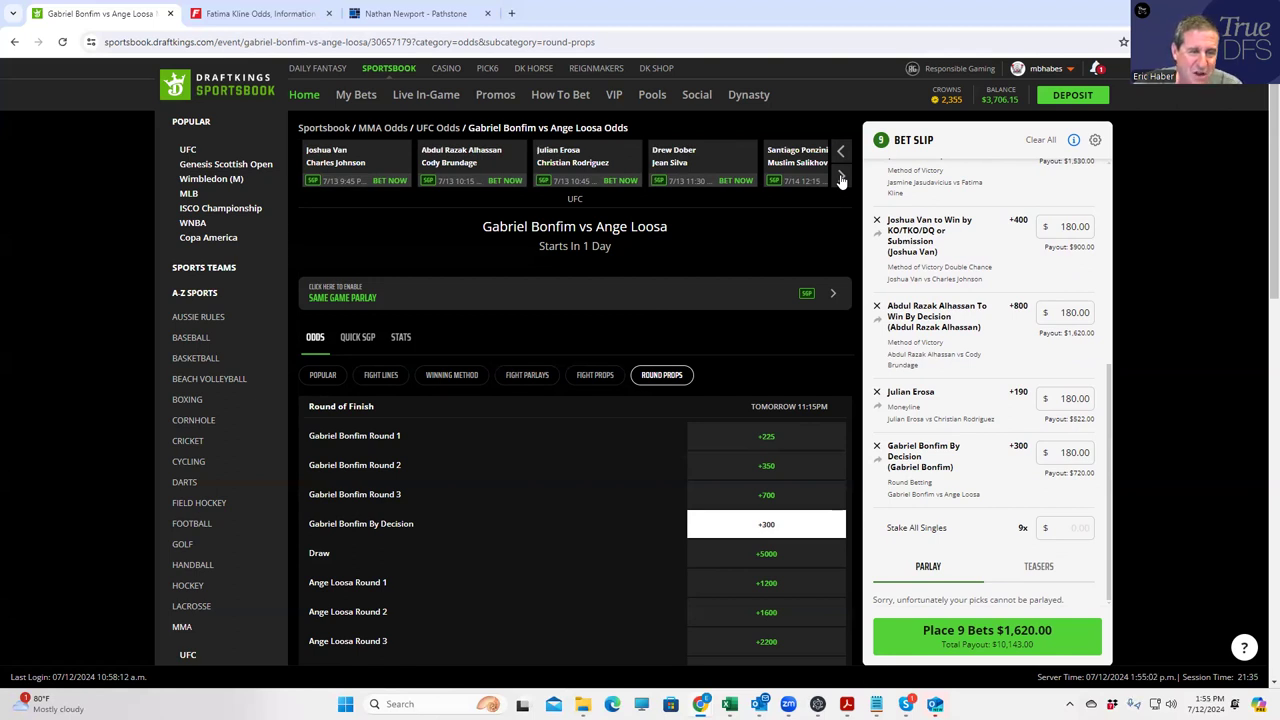
{"action": "left_click", "coordinate": [673, 160]}
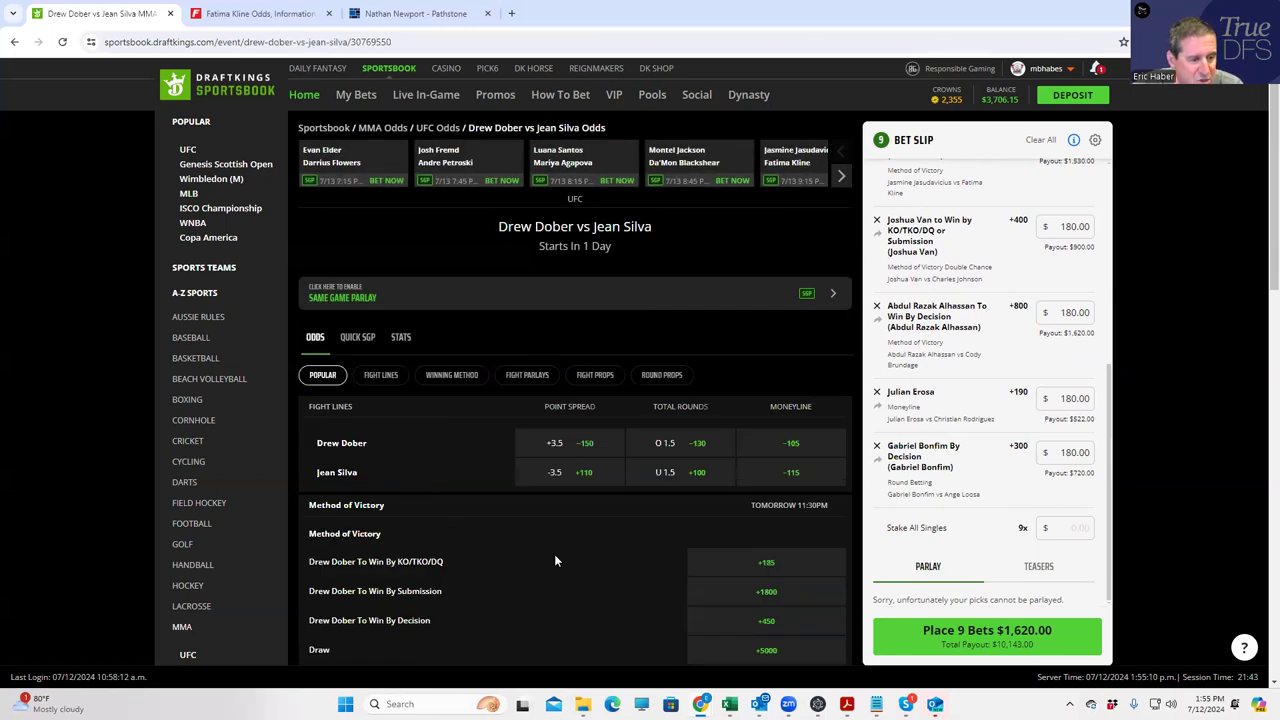
- Examine the Dober vs Silva method of victory odds, round props and fight lines for a suitable bet
{"action": "scroll", "coordinate": [574, 568], "scroll_direction": "down", "scroll_amount": 1}
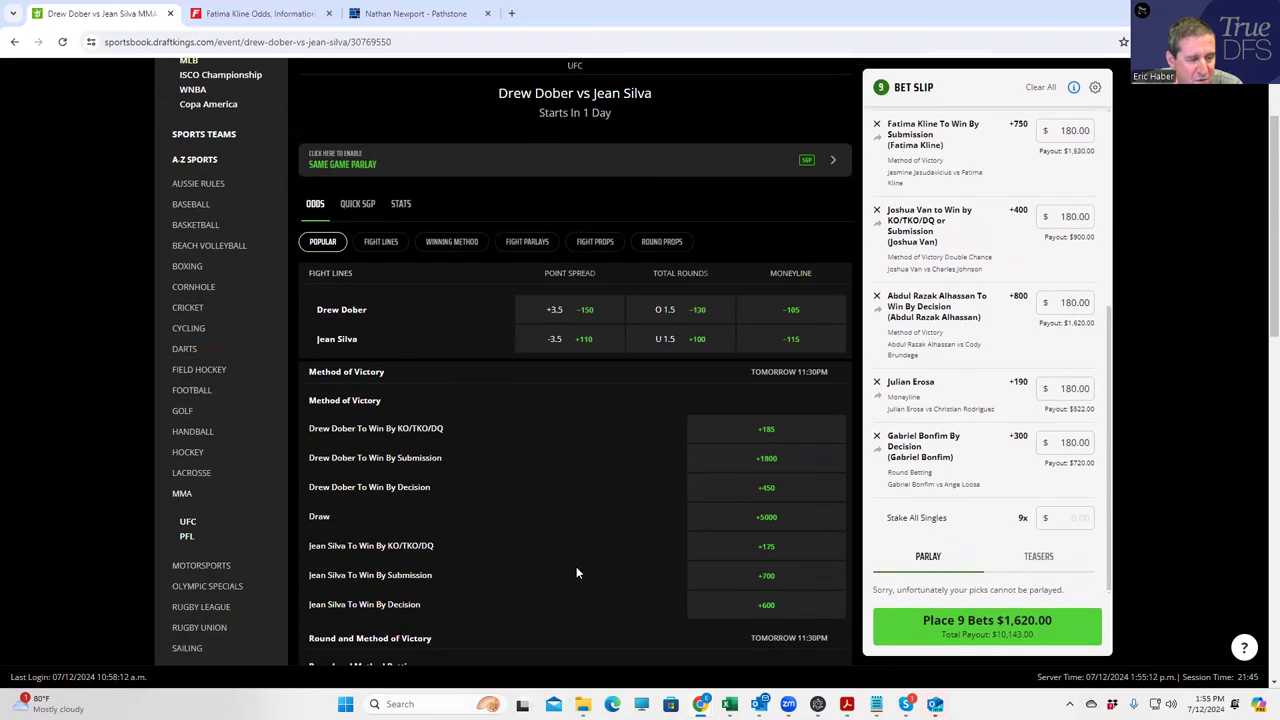
{"action": "scroll", "coordinate": [576, 573], "scroll_direction": "down", "scroll_amount": 1}
{"action": "scroll", "coordinate": [577, 560], "scroll_direction": "up", "scroll_amount": 2}
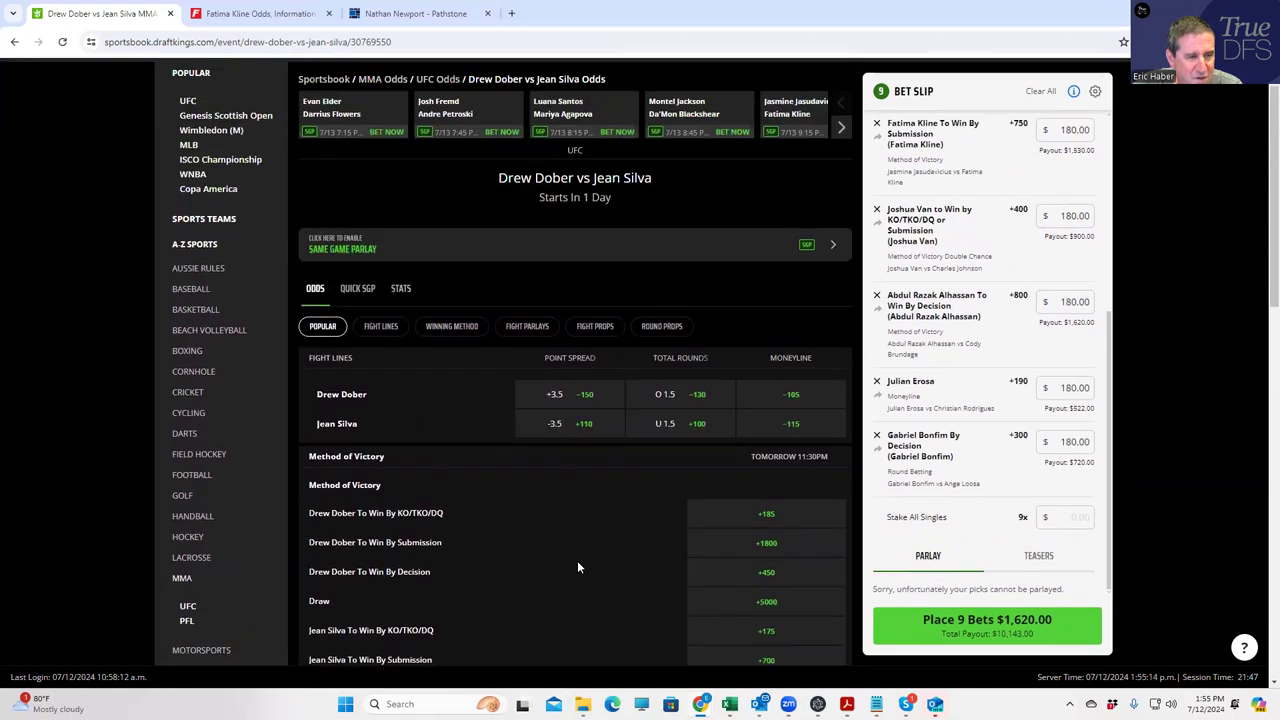
{"action": "left_click", "coordinate": [661, 374]}
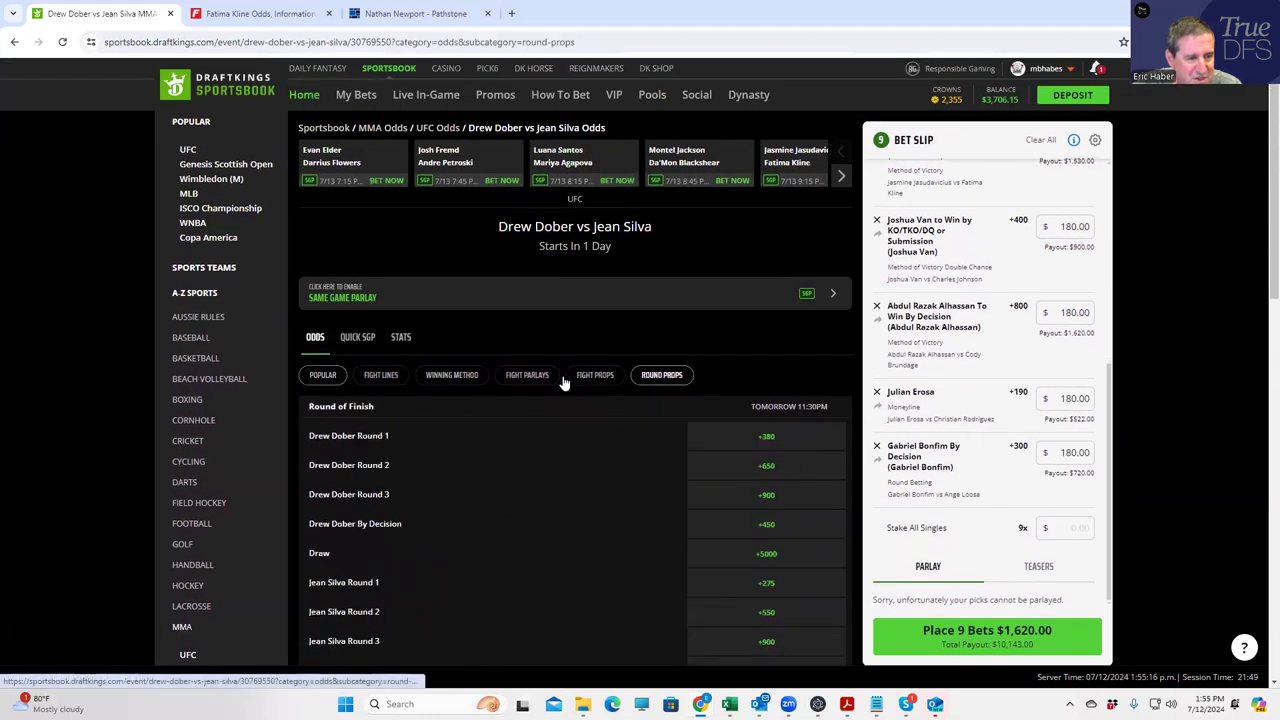
{"action": "scroll", "coordinate": [454, 490], "scroll_direction": "down", "scroll_amount": 2}
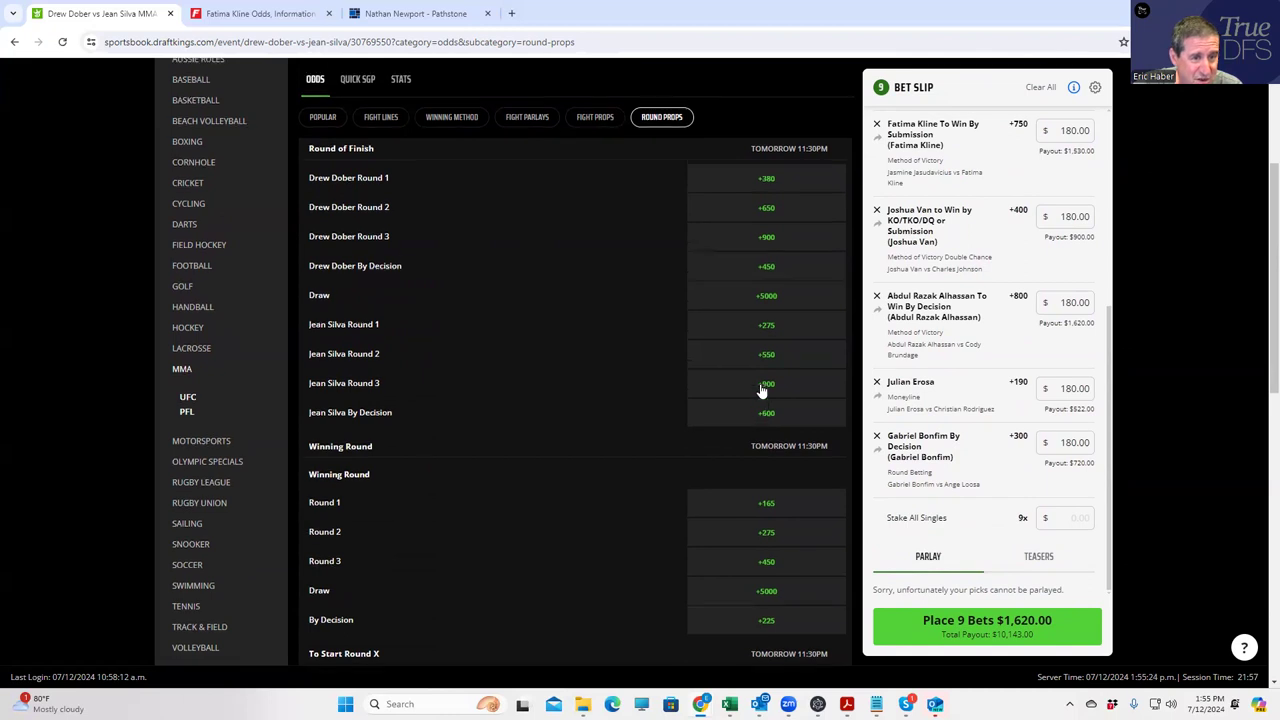
{"action": "scroll", "coordinate": [740, 375], "scroll_direction": "up", "scroll_amount": 1}
{"action": "left_click", "coordinate": [379, 243]}
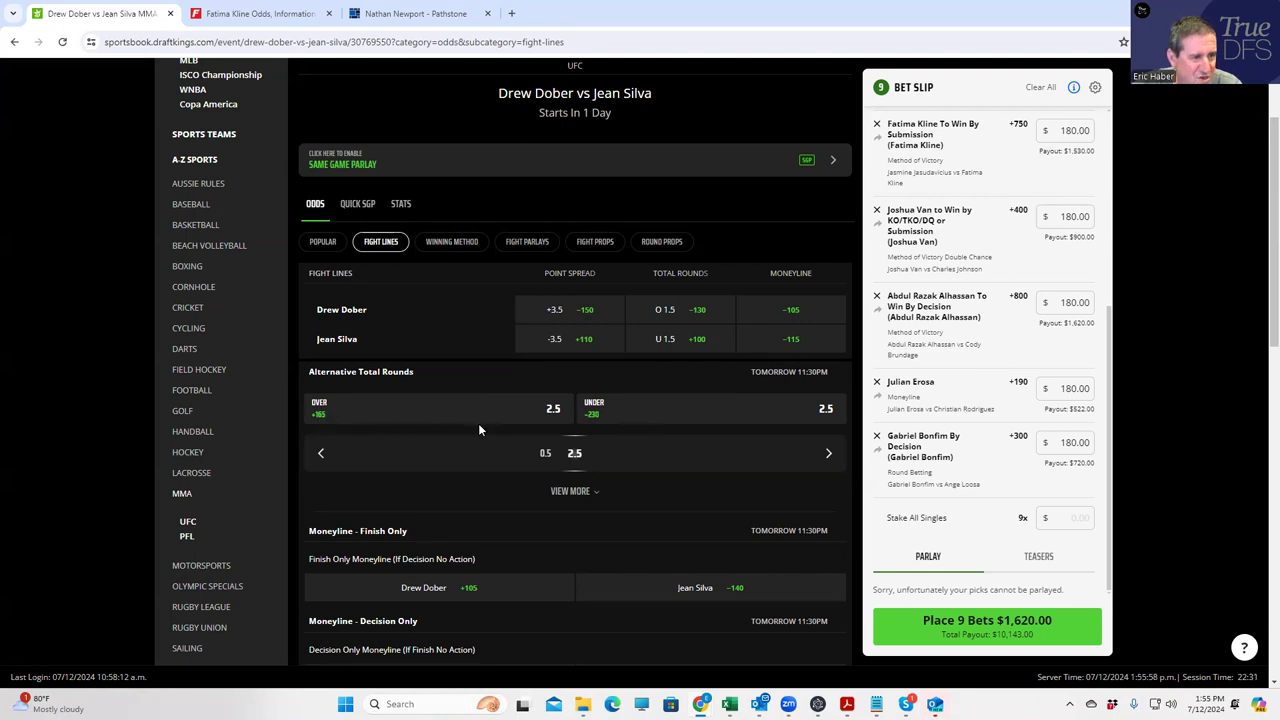
{"action": "left_click", "coordinate": [326, 245]}
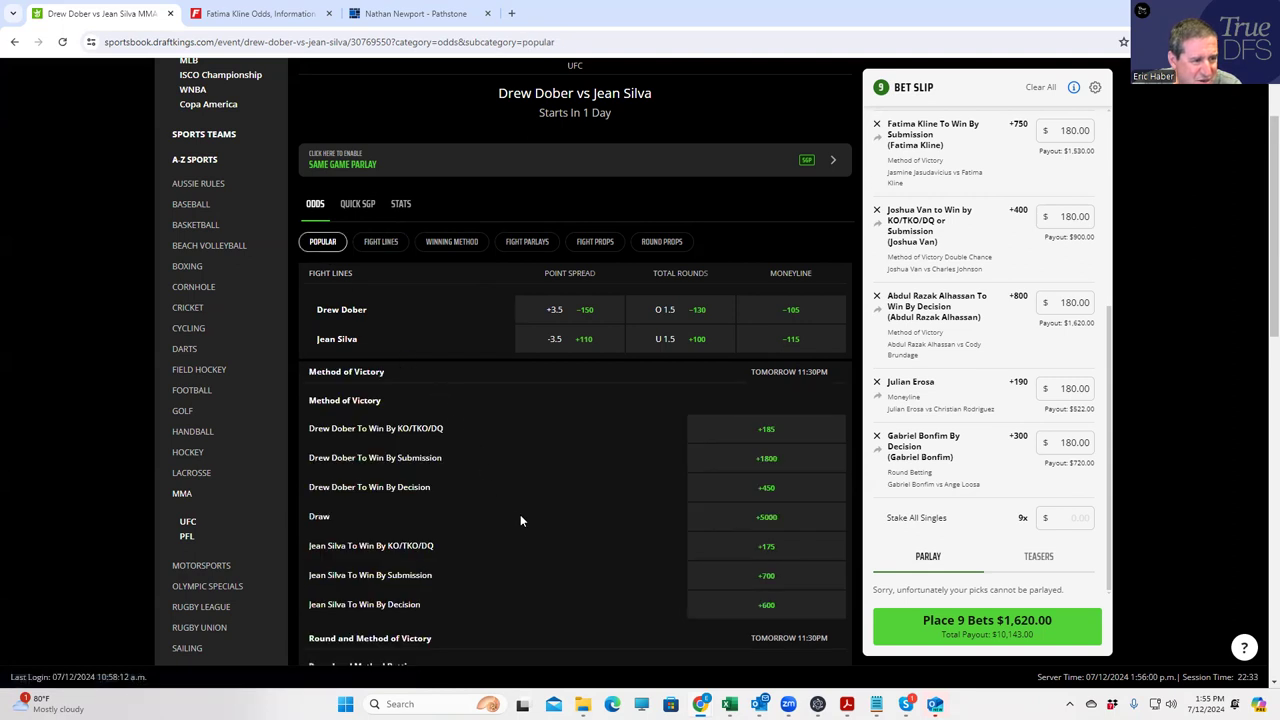
{"action": "scroll", "coordinate": [624, 537], "scroll_direction": "down", "scroll_amount": 3}
{"action": "scroll", "coordinate": [664, 330], "scroll_direction": "up", "scroll_amount": 4}
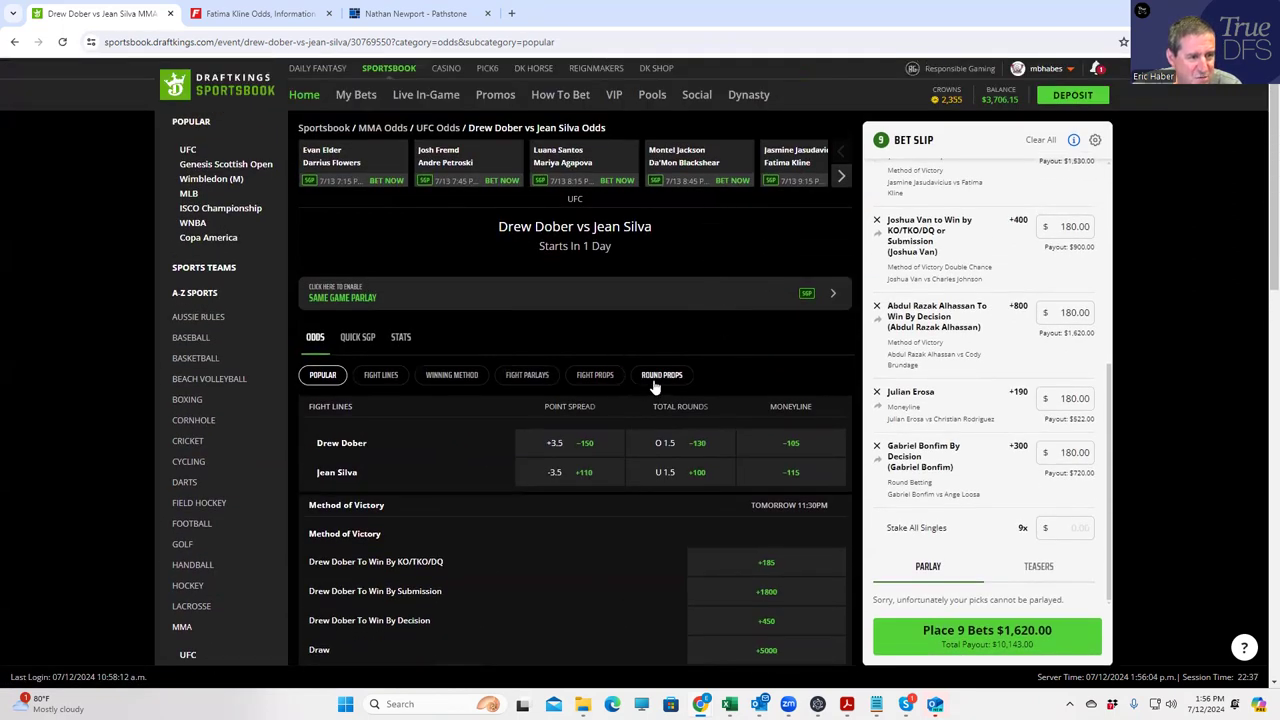
- Display the Dober vs Silva fight props and add Yes on the fight going the distance as a $180 single
{"action": "left_click", "coordinate": [590, 382]}
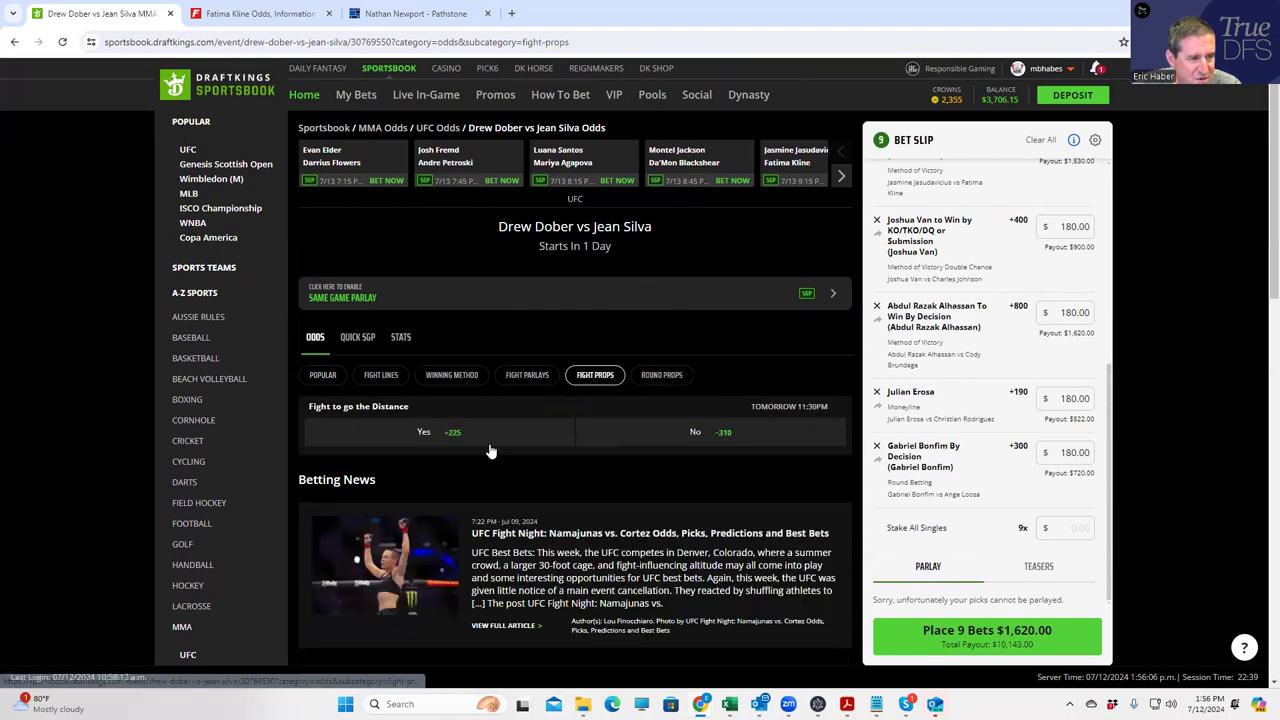
{"action": "left_click", "coordinate": [434, 441]}
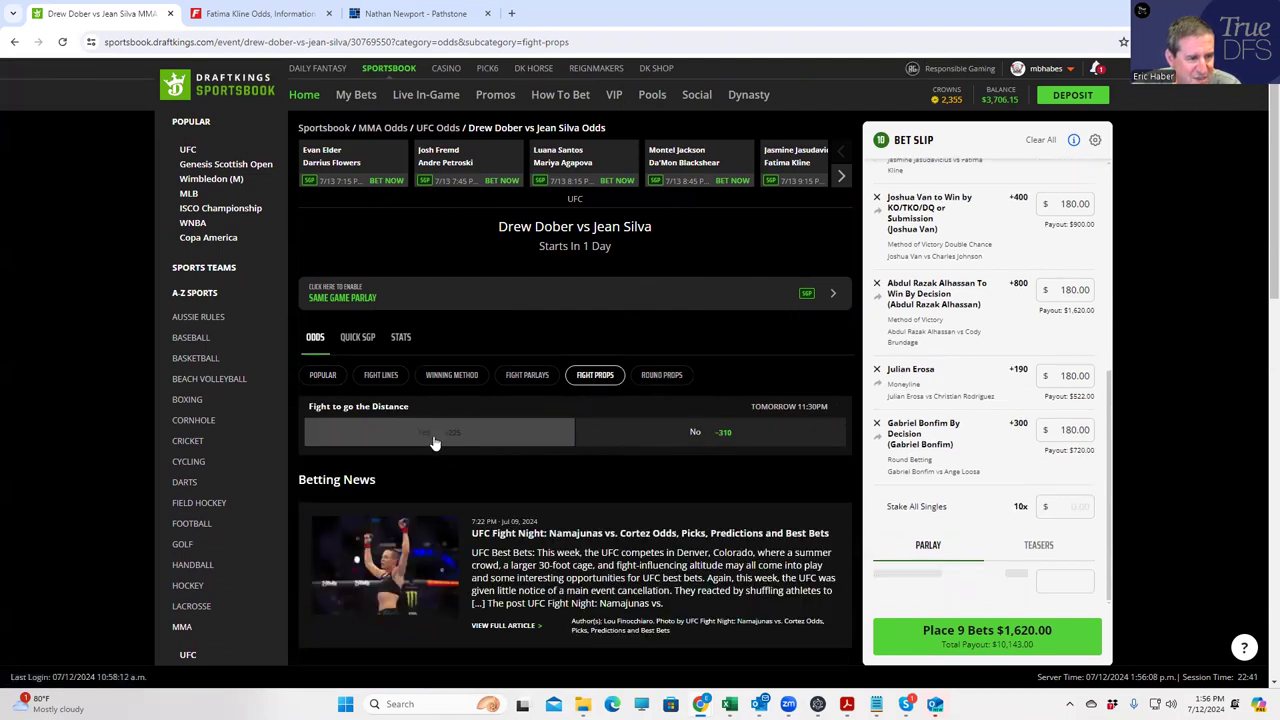
{"action": "left_click", "coordinate": [1083, 470]}
{"action": "type", "text": "1"}
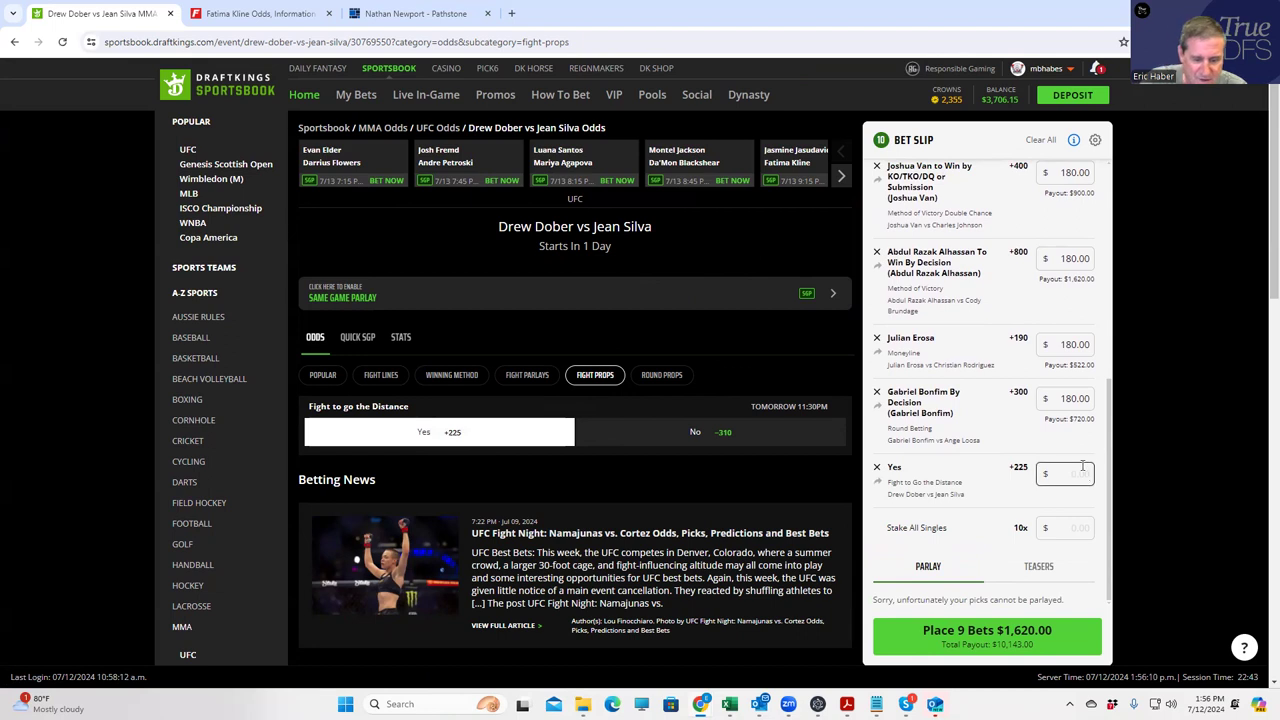
{"action": "type", "text": "80"}
{"action": "left_click", "coordinate": [986, 510]}
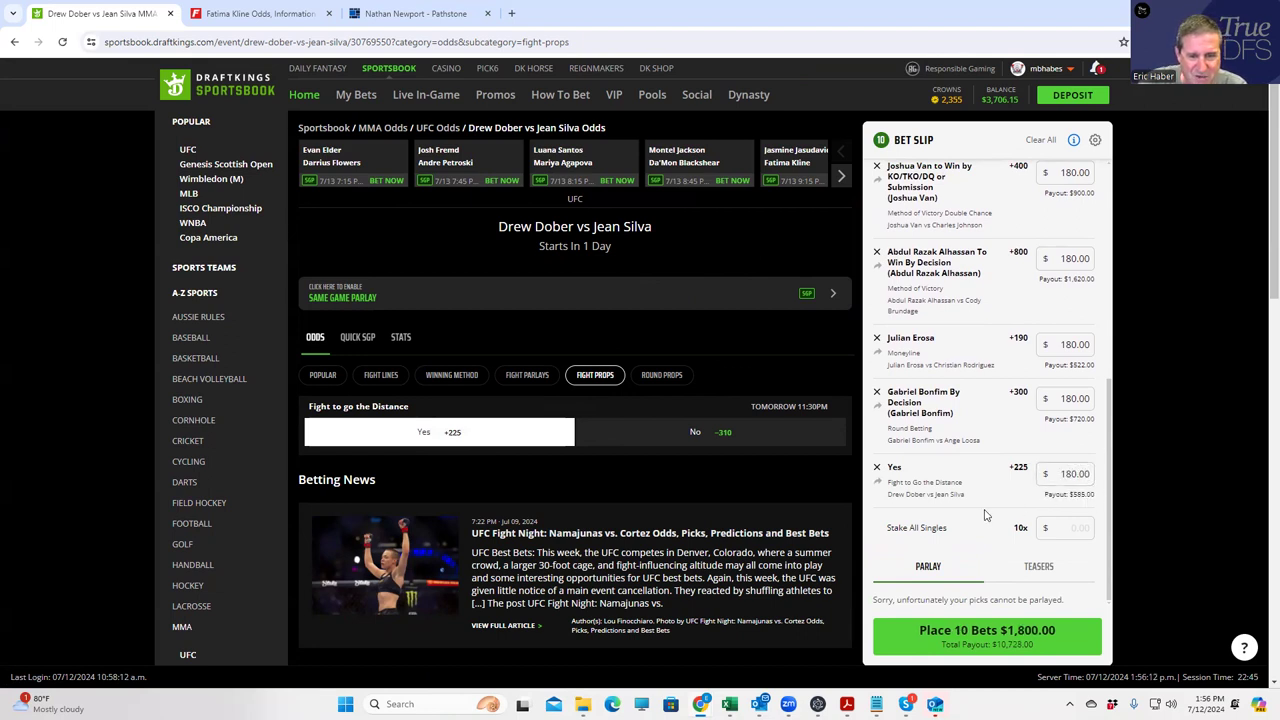
{"action": "scroll", "coordinate": [916, 478], "scroll_direction": "up", "scroll_amount": 2}
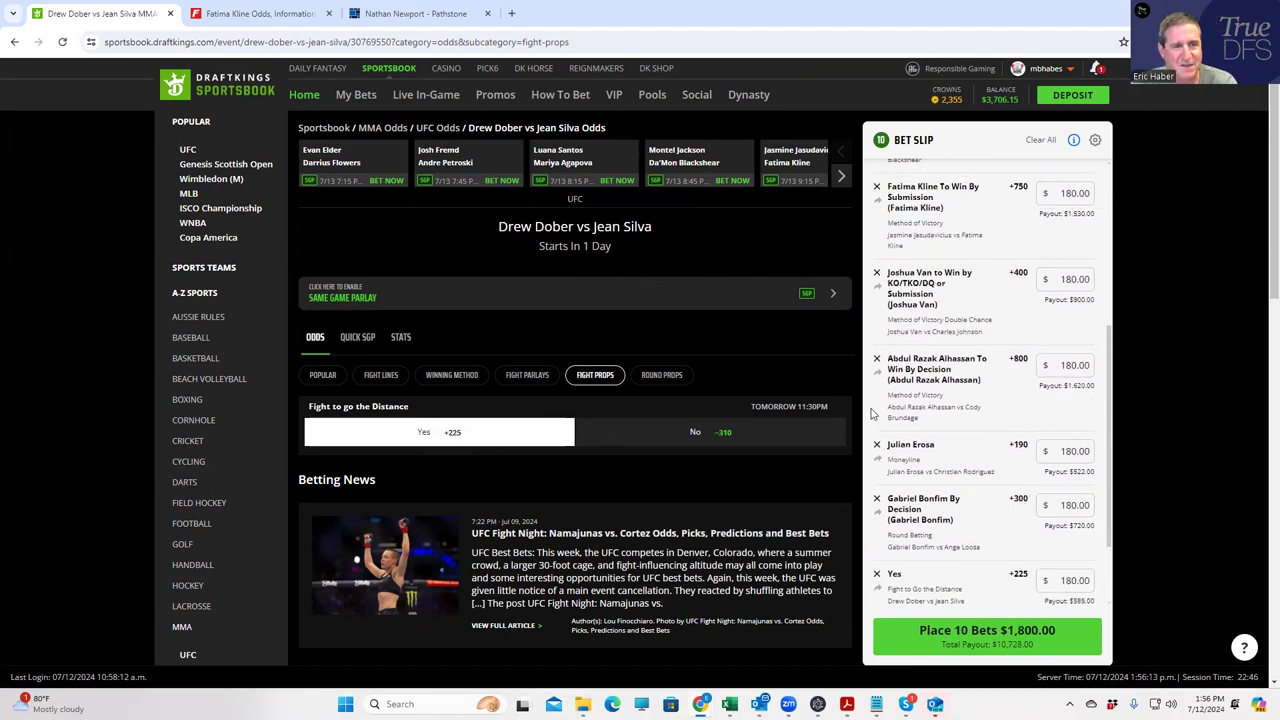
- Advance through the UFC fight list and open the Santiago Ponzinibbio vs Muslim Salikhov fight
{"action": "left_click", "coordinate": [842, 178]}
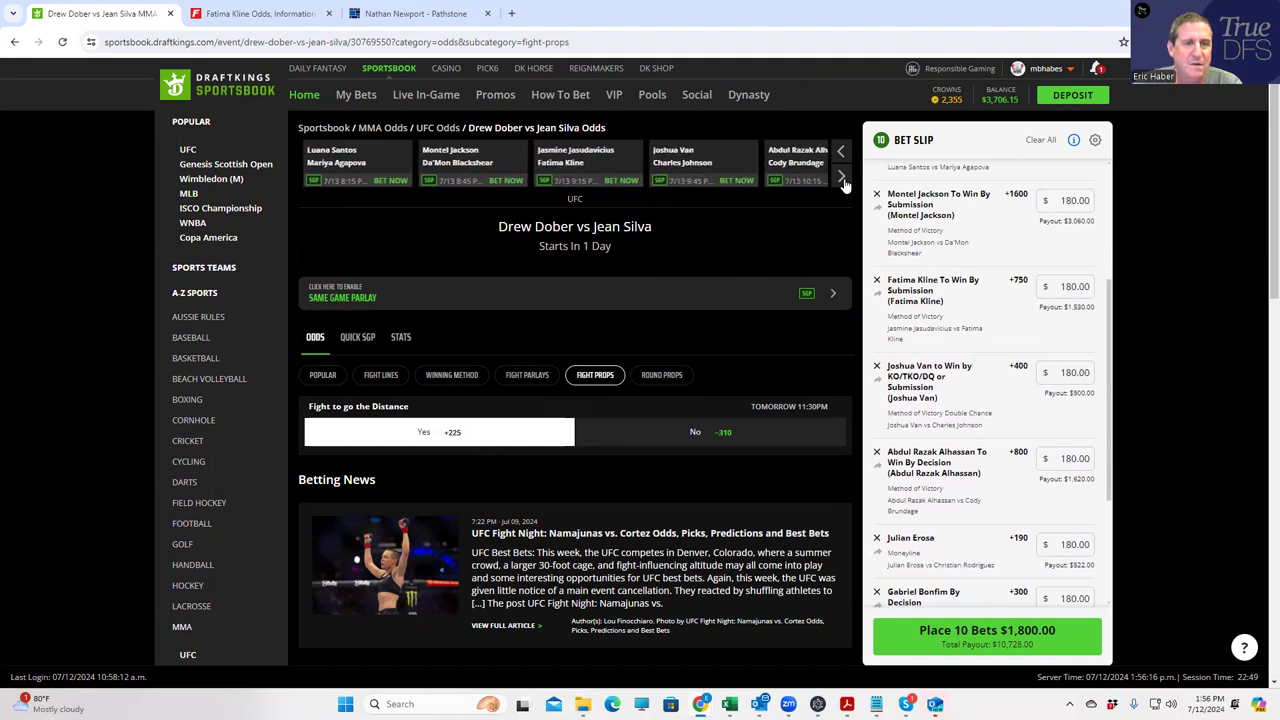
{"action": "left_click", "coordinate": [843, 178]}
{"action": "left_click", "coordinate": [843, 178]}
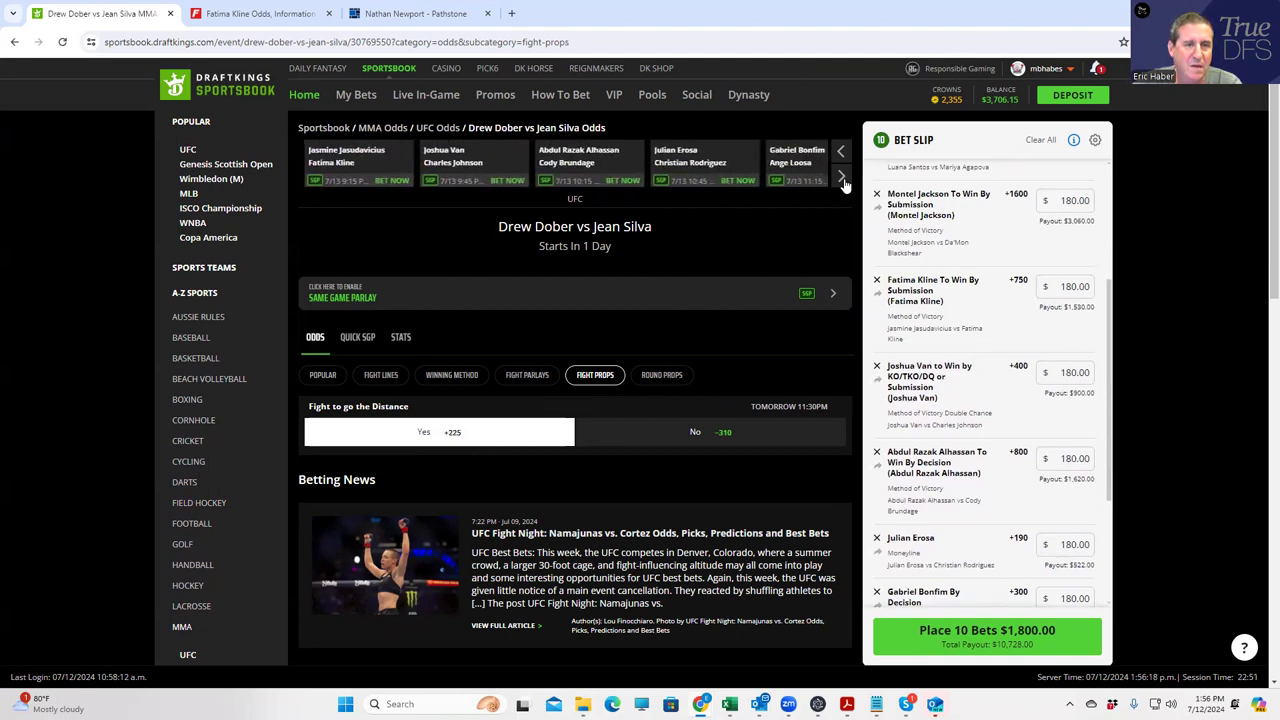
{"action": "left_click", "coordinate": [843, 178]}
{"action": "left_click", "coordinate": [843, 178]}
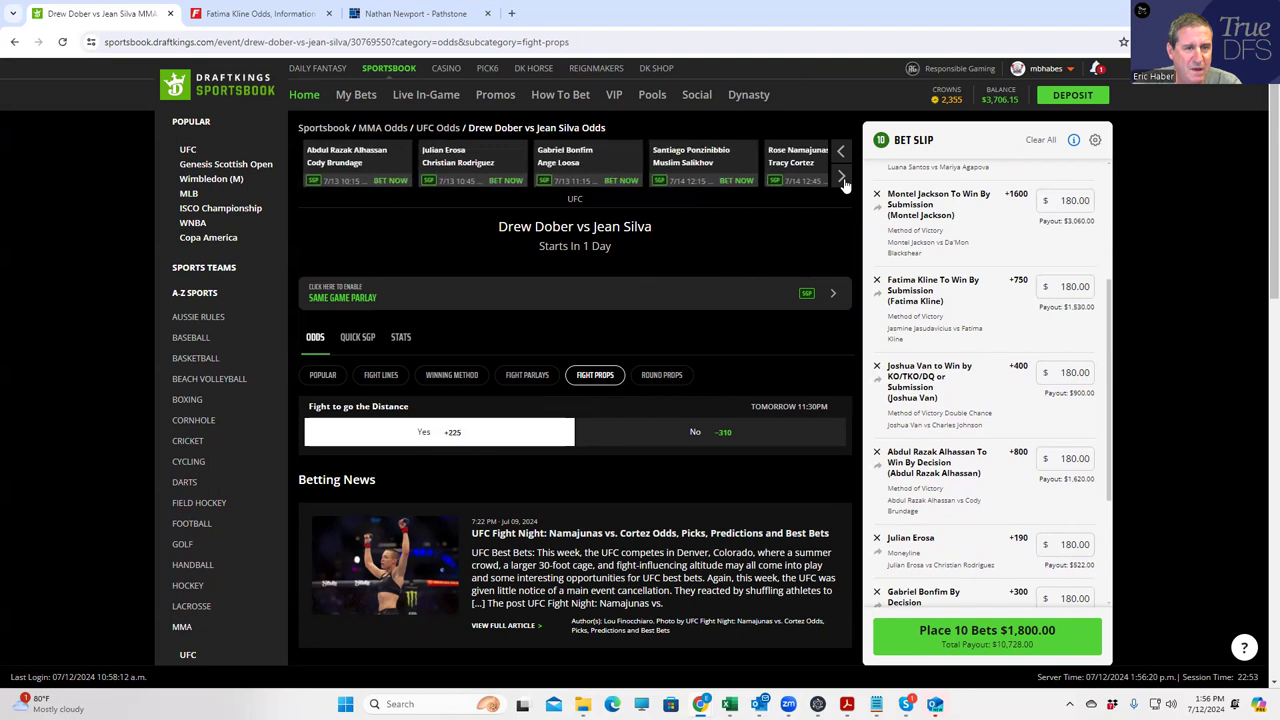
{"action": "left_click", "coordinate": [843, 178]}
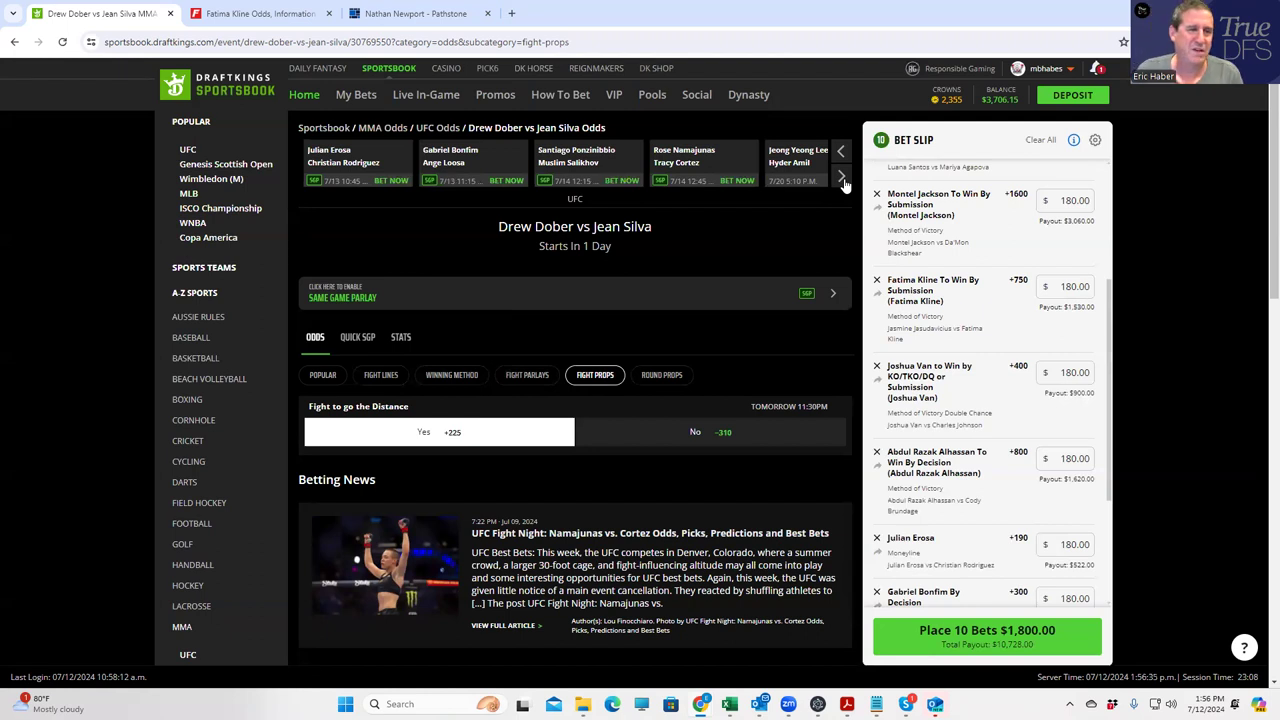
{"action": "left_click", "coordinate": [568, 164]}
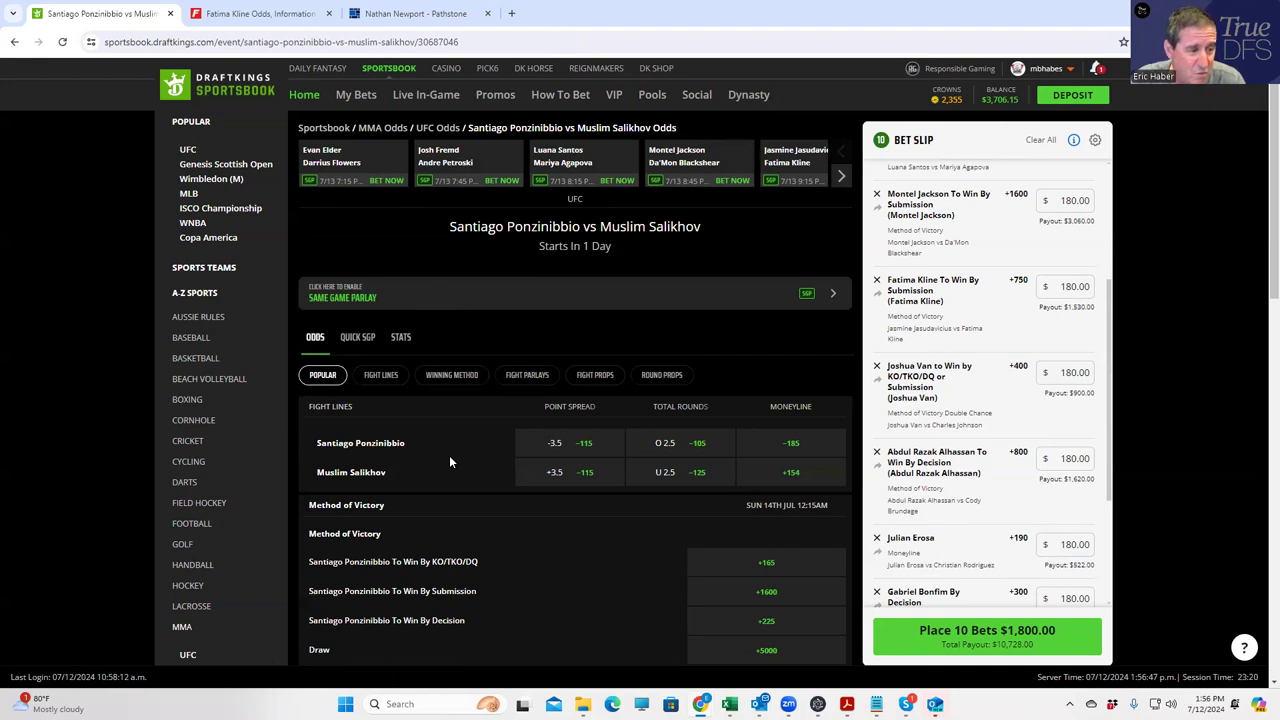
- Examine the Ponzinibbio vs Salikhov round props, fight props, fight lines and method of victory odds for a suitable bet
{"action": "left_click", "coordinate": [645, 378]}
{"action": "left_click", "coordinate": [380, 376]}
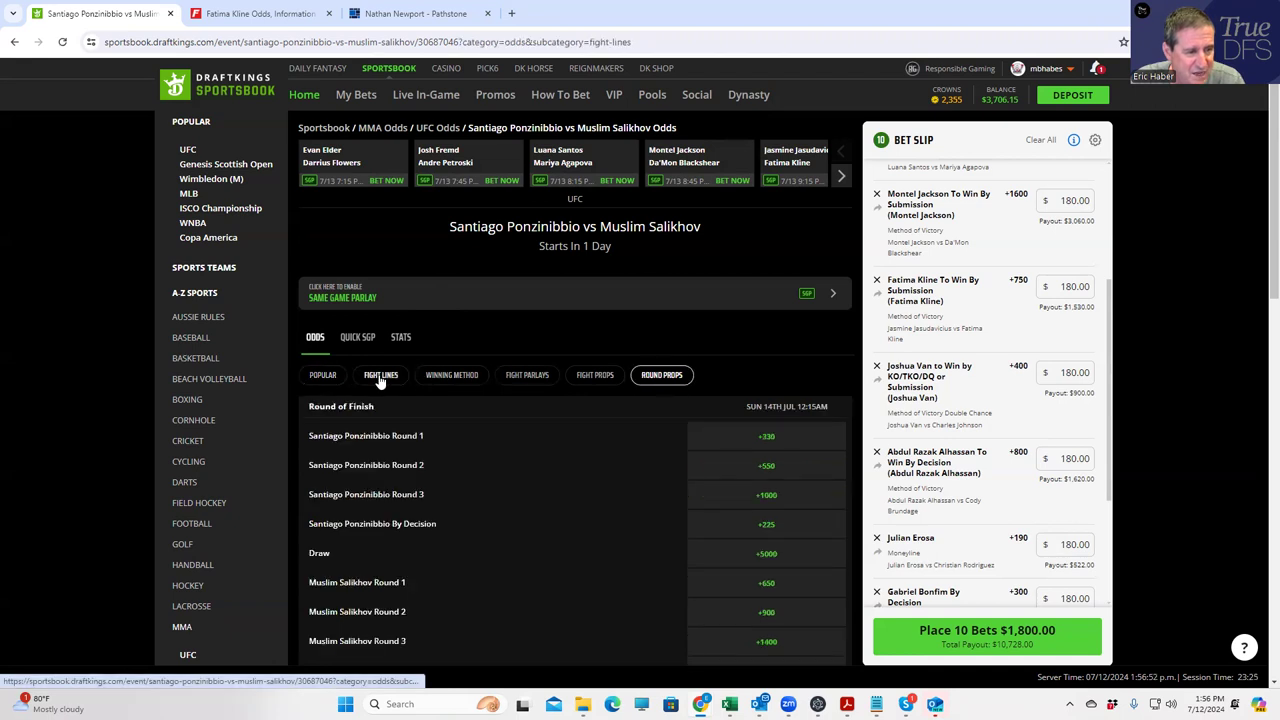
{"action": "left_click", "coordinate": [323, 376]}
{"action": "left_click", "coordinate": [464, 376]}
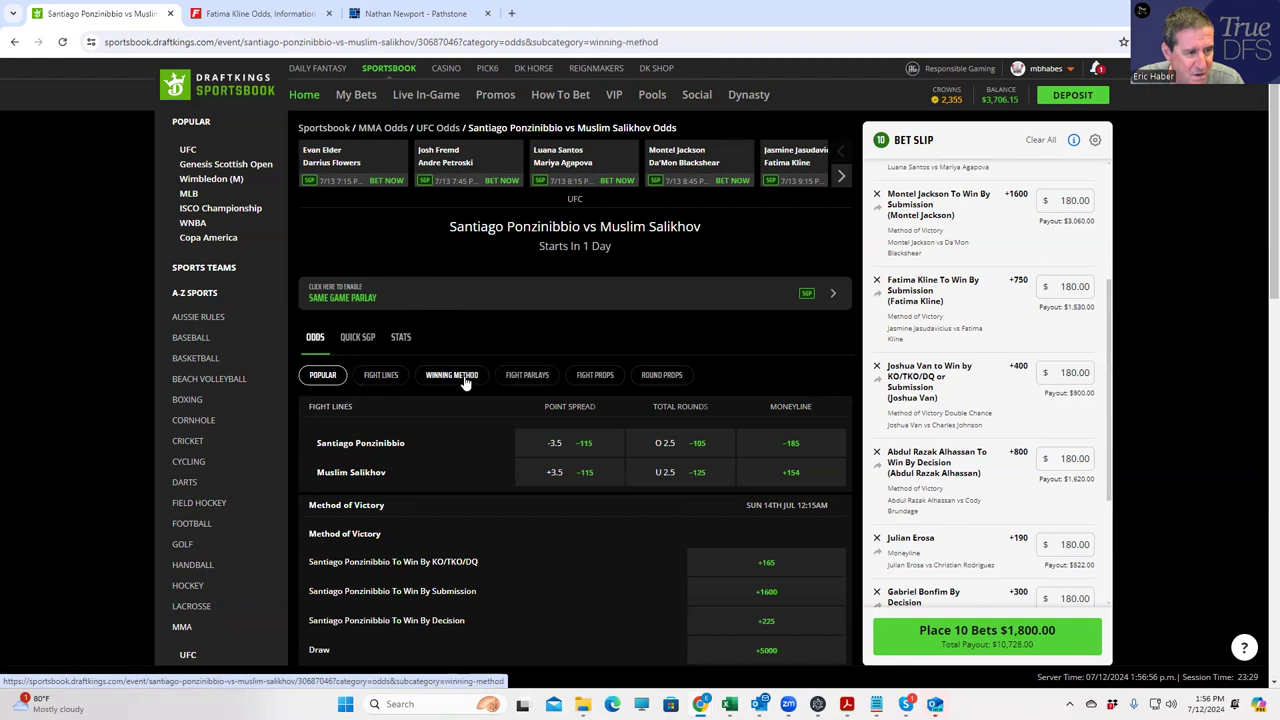
{"action": "left_click", "coordinate": [522, 377]}
{"action": "left_click", "coordinate": [593, 377]}
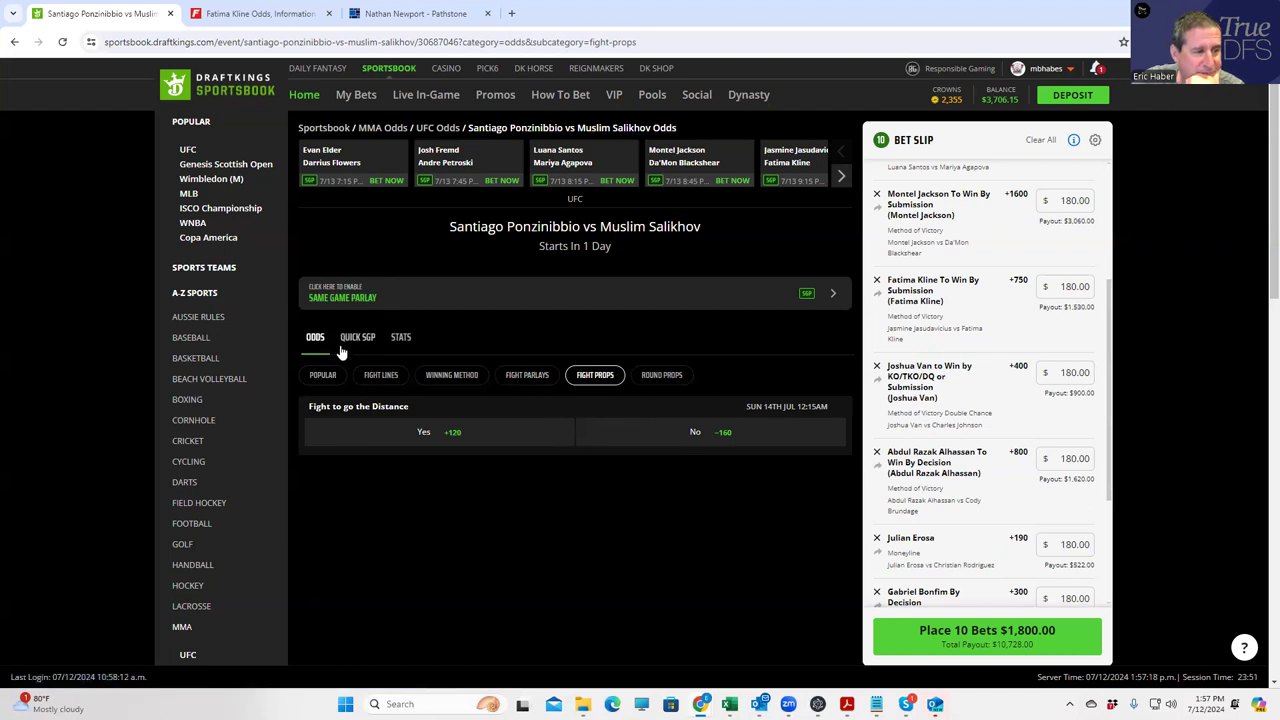
{"action": "left_click", "coordinate": [313, 380]}
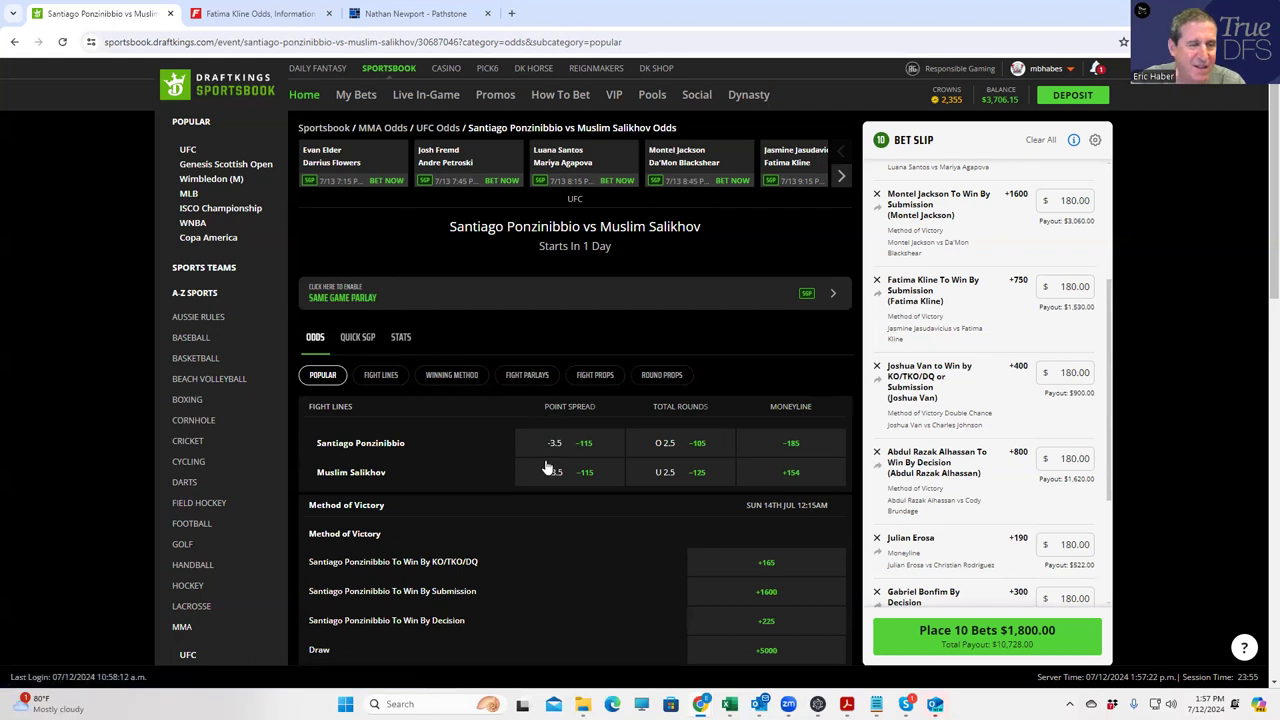
{"action": "scroll", "coordinate": [546, 524], "scroll_direction": "down", "scroll_amount": 3}
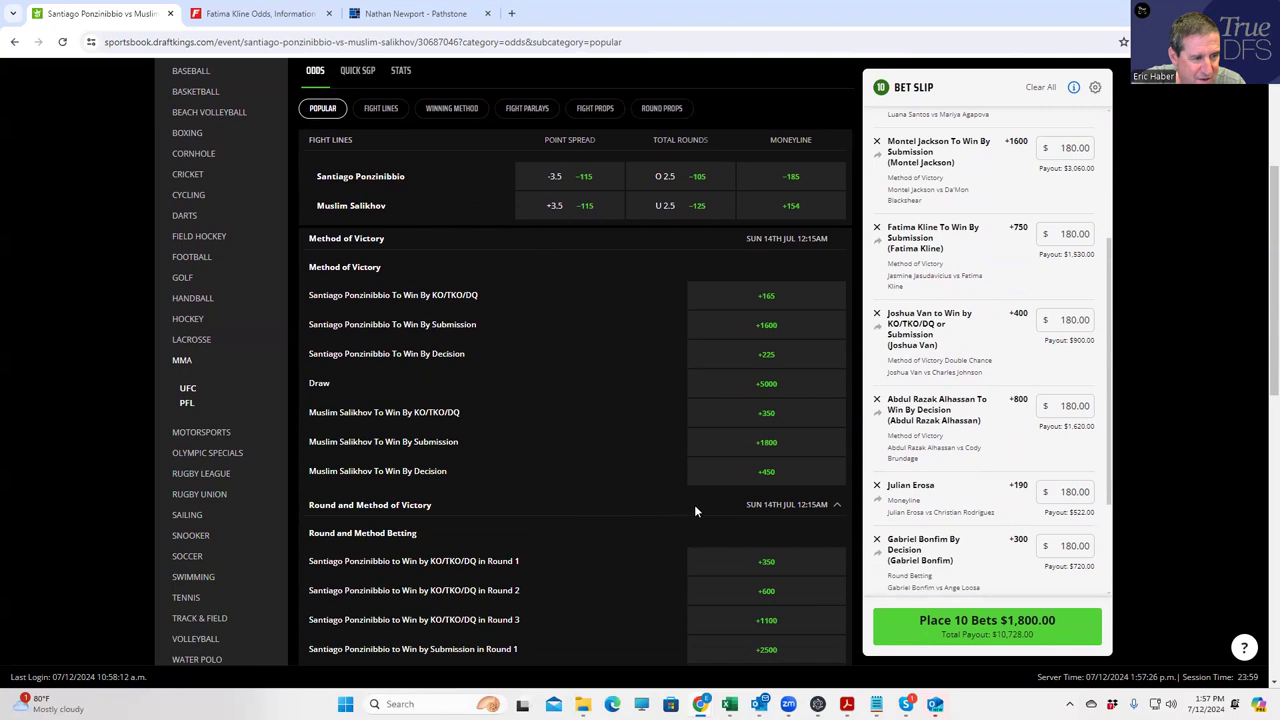
{"action": "scroll", "coordinate": [765, 494], "scroll_direction": "down", "scroll_amount": 3}
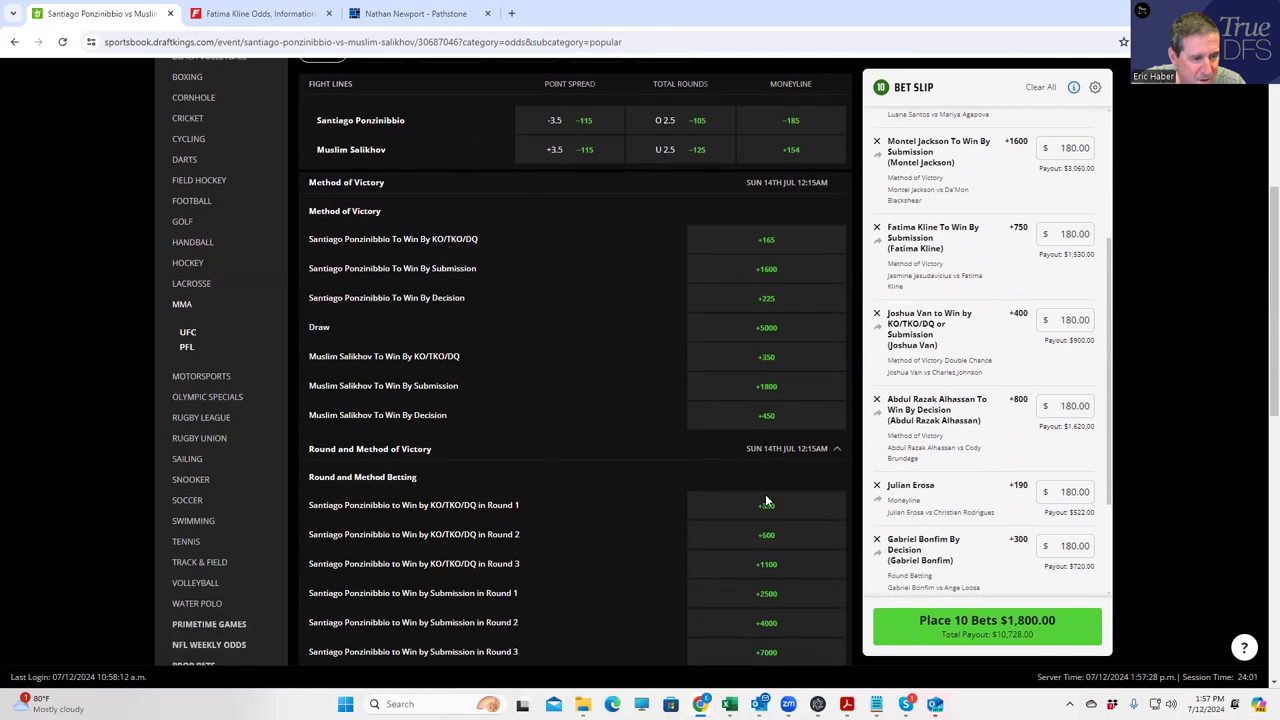
{"action": "scroll", "coordinate": [766, 498], "scroll_direction": "up", "scroll_amount": 4}
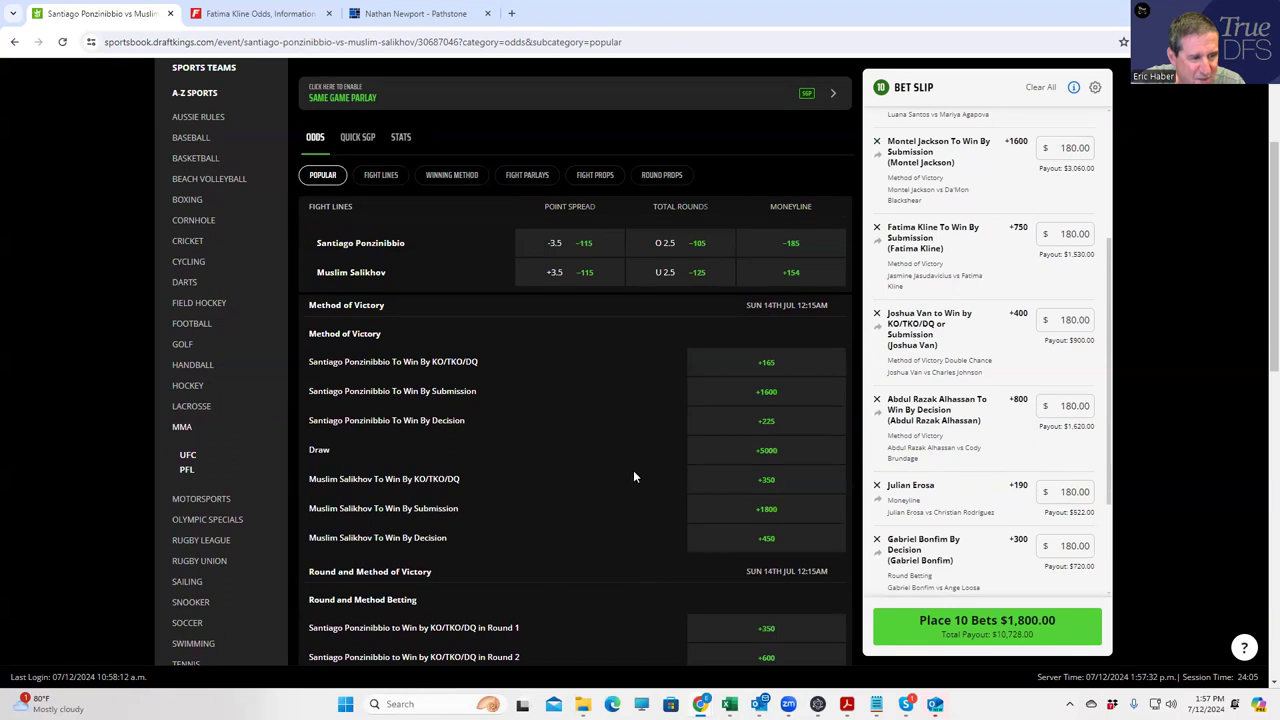
- Add Muslim Salikhov to win by KO/TKO/DQ to the bet slip as a $180 single
{"action": "left_click", "coordinate": [766, 480]}
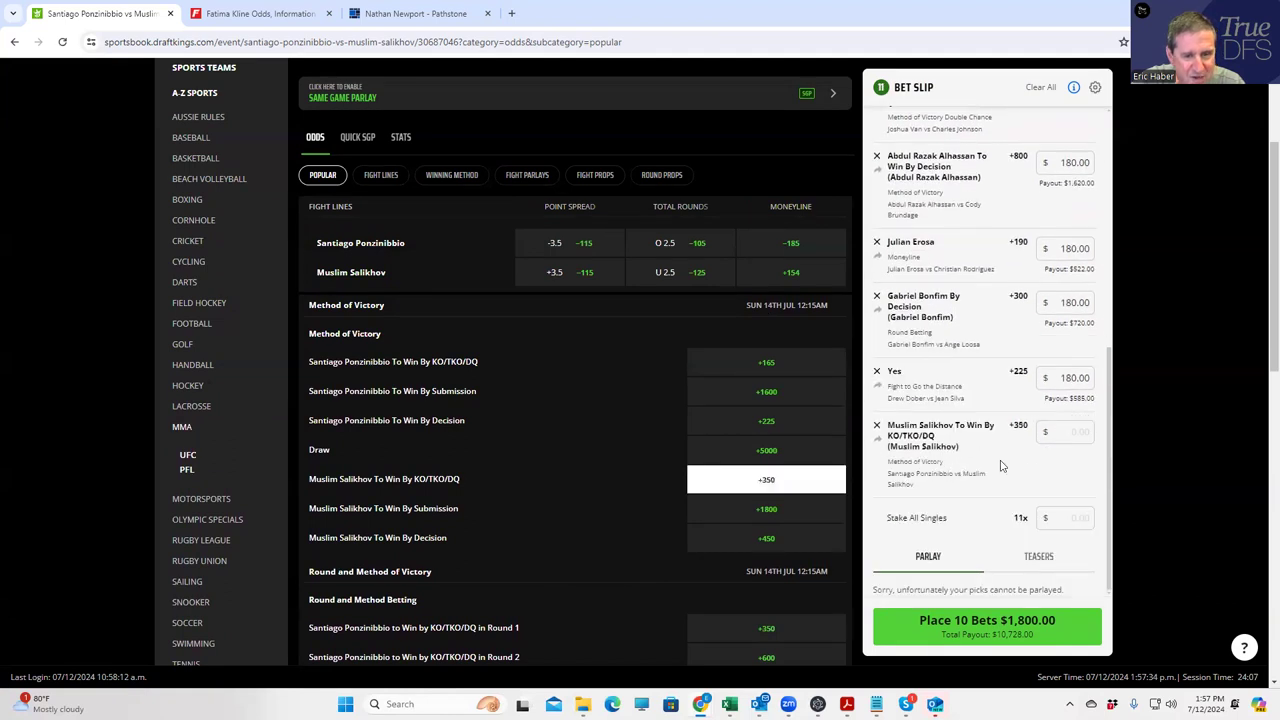
{"action": "left_click", "coordinate": [1083, 431]}
{"action": "type", "text": "180"}
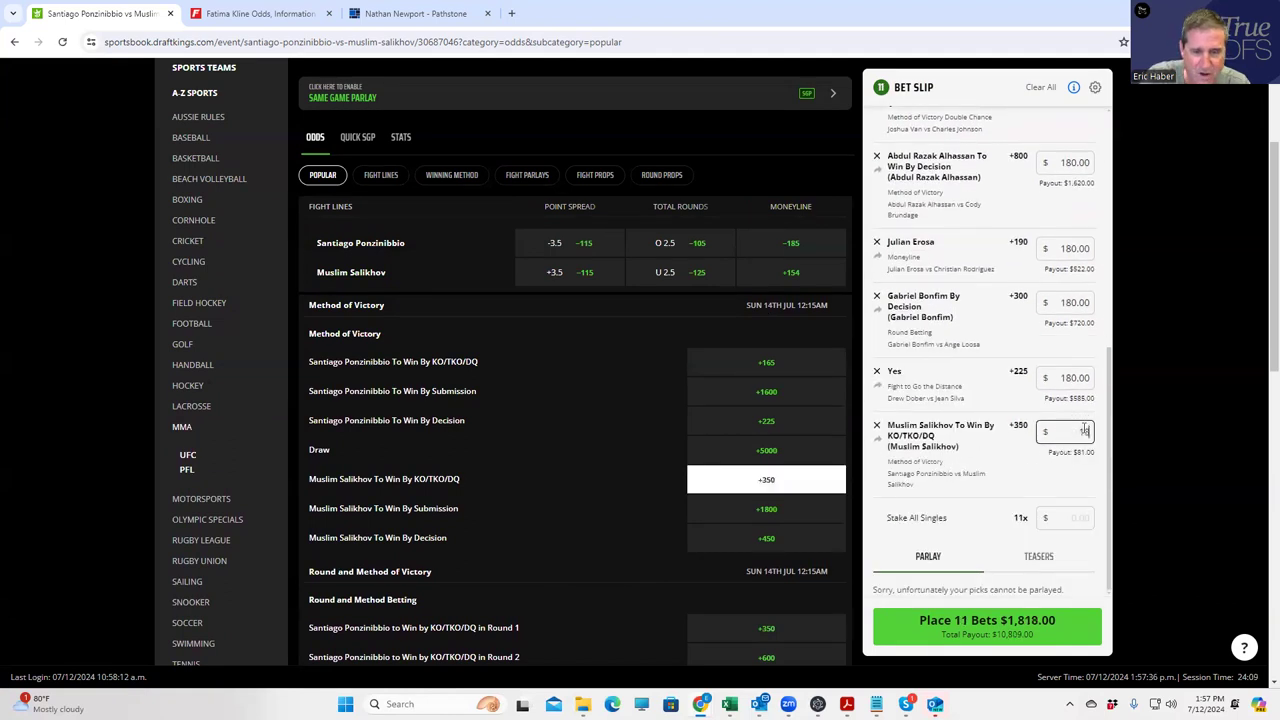
{"action": "left_click", "coordinate": [1034, 468]}
{"action": "scroll", "coordinate": [662, 348], "scroll_direction": "up", "scroll_amount": 3}
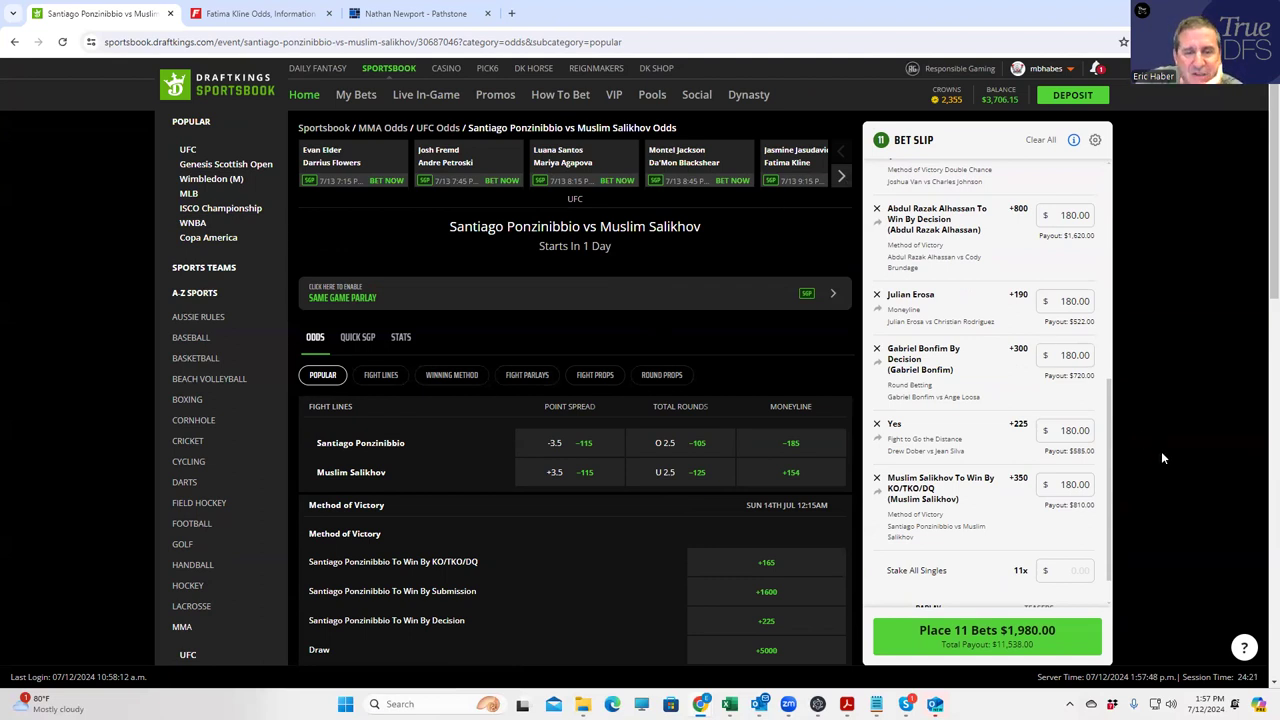
- Review every single in the bet slip from the first pick to the last, dismissing the time reminder
{"action": "left_click_drag", "start_coordinate": [1110, 484], "coordinate": [1103, 152]}
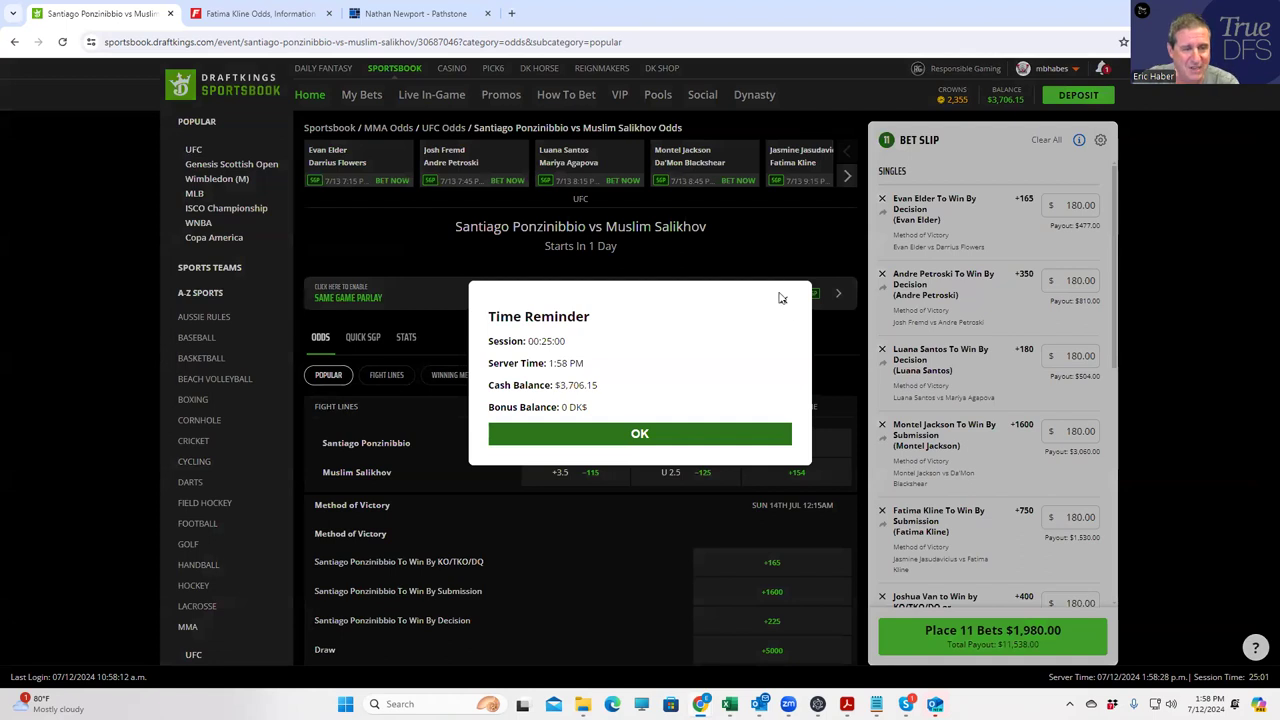
{"action": "left_click", "coordinate": [784, 301]}
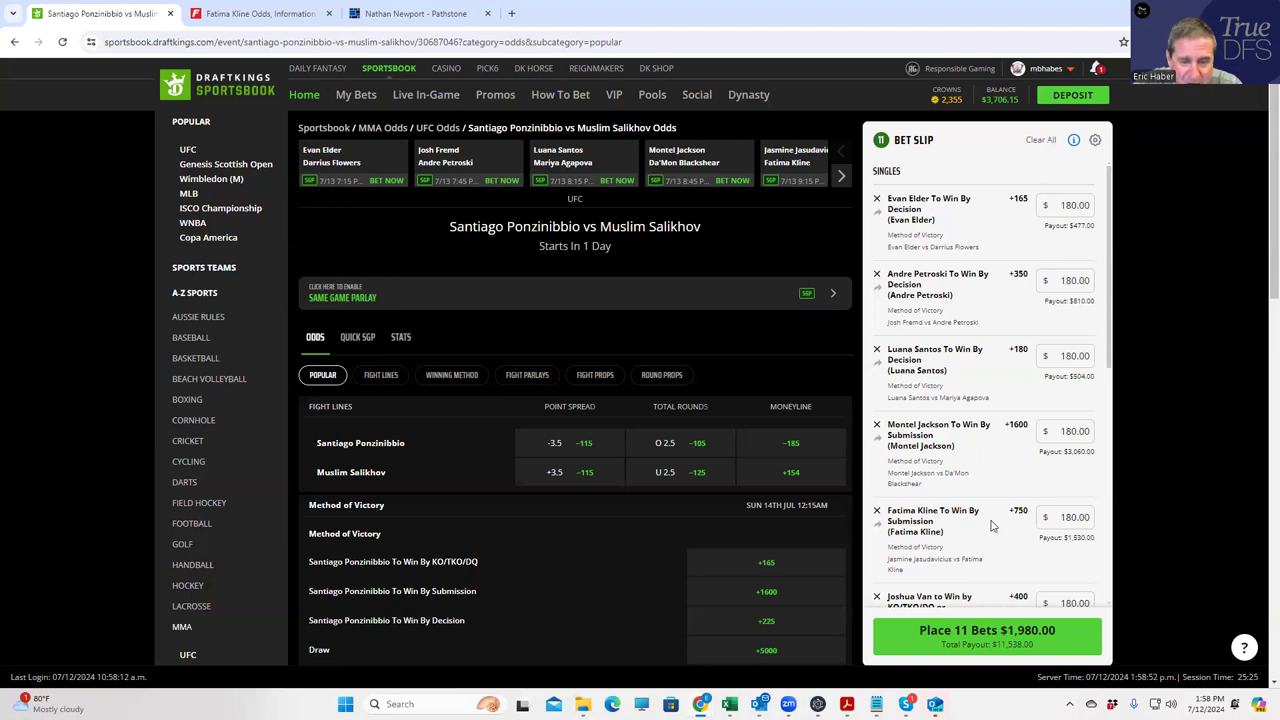
{"action": "scroll", "coordinate": [962, 525], "scroll_direction": "down", "scroll_amount": 2}
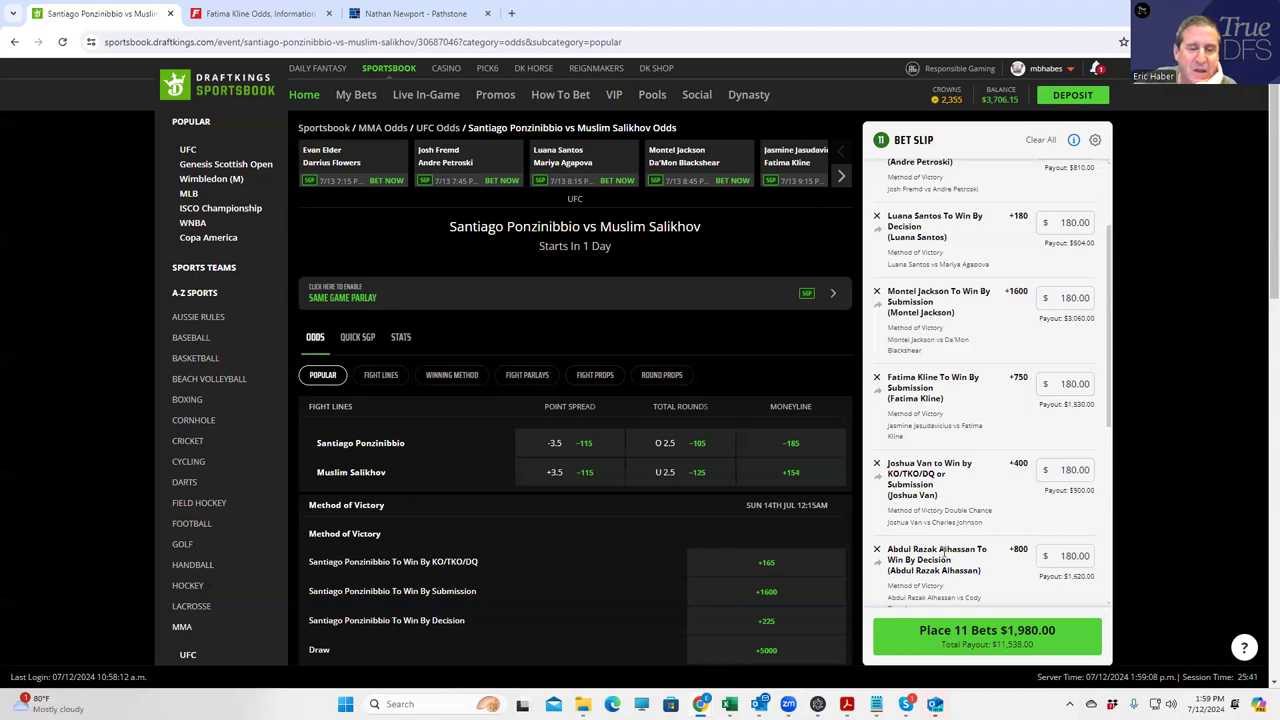
{"action": "scroll", "coordinate": [944, 552], "scroll_direction": "down", "scroll_amount": 1}
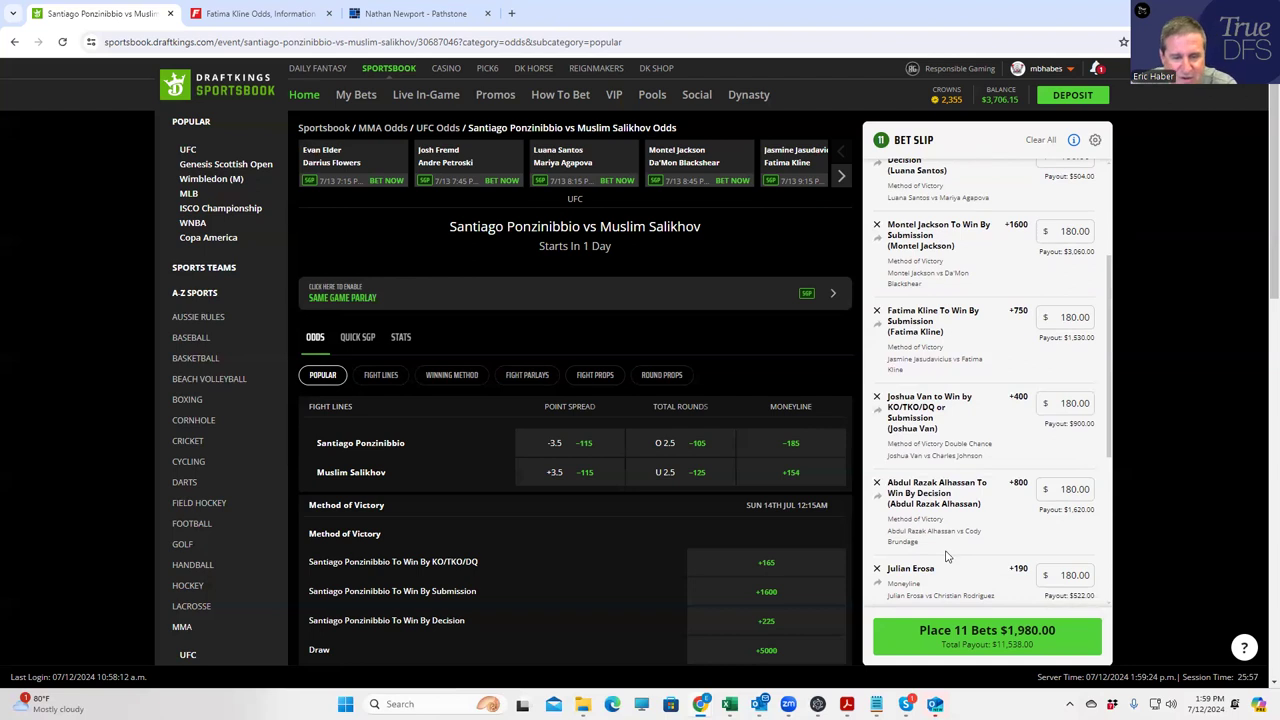
{"action": "scroll", "coordinate": [947, 555], "scroll_direction": "down", "scroll_amount": 1}
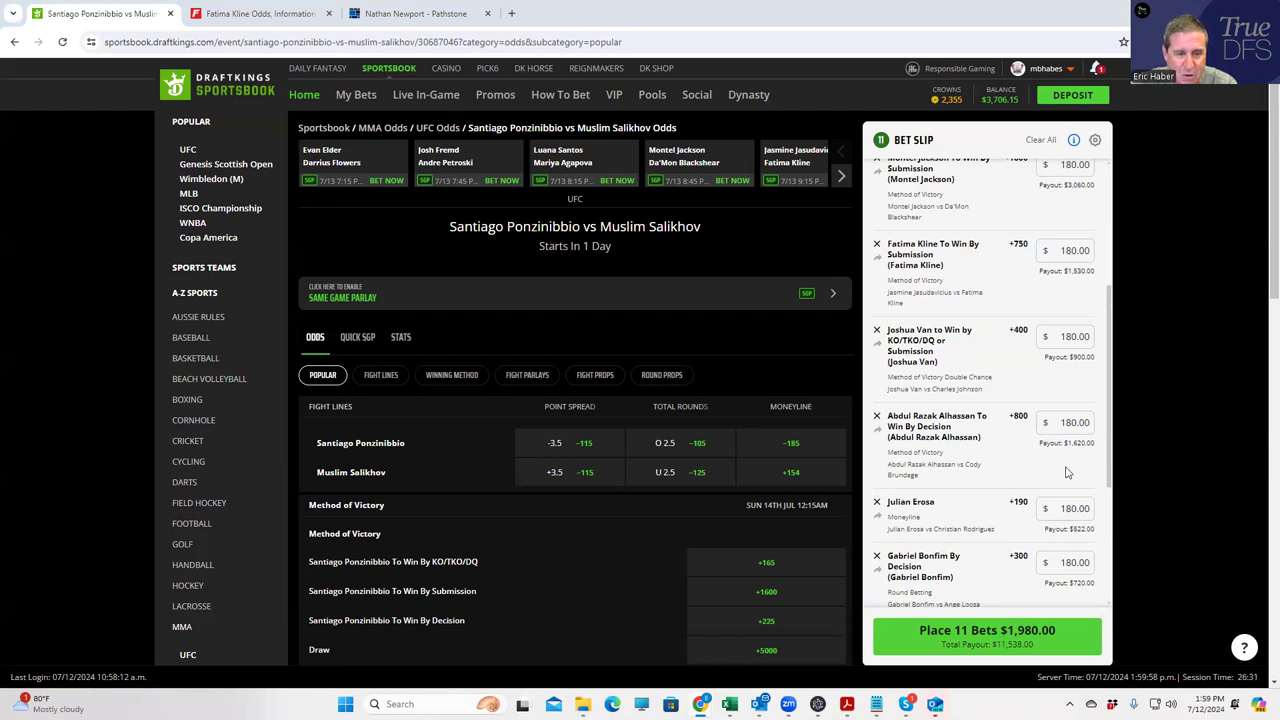
{"action": "scroll", "coordinate": [1004, 563], "scroll_direction": "down", "scroll_amount": 1}
{"action": "scroll", "coordinate": [1004, 563], "scroll_direction": "down", "scroll_amount": 1}
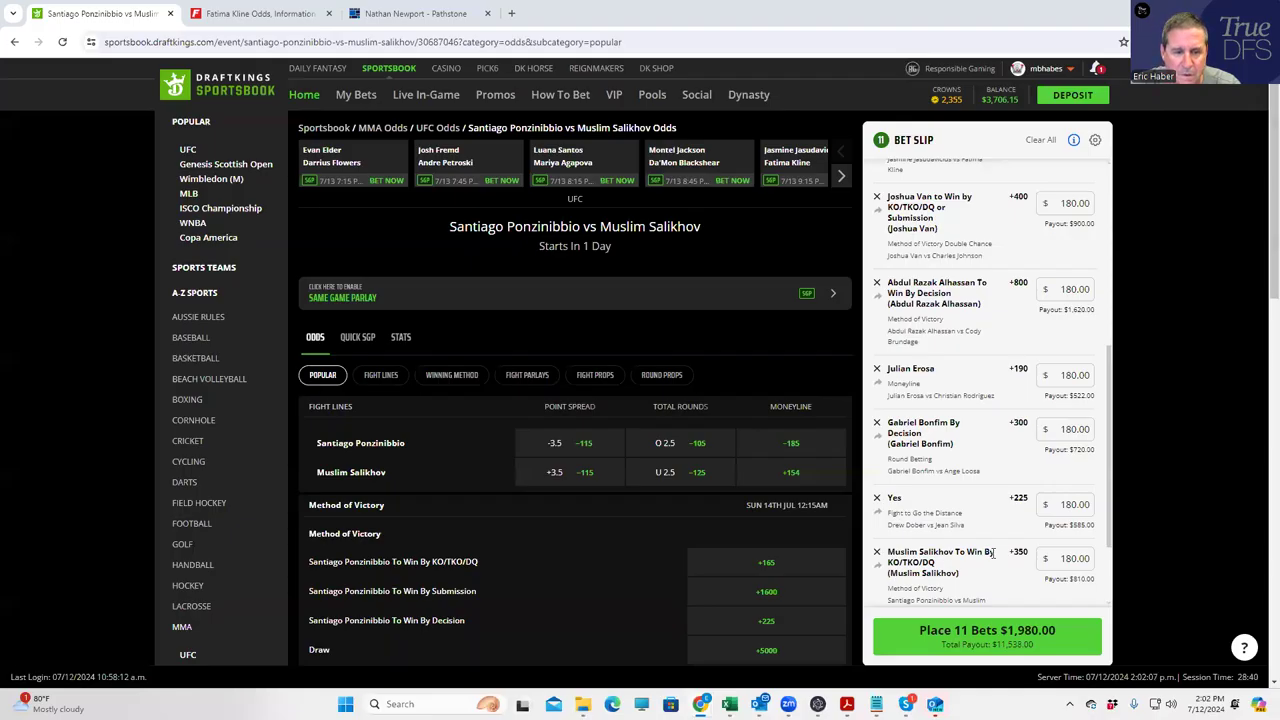
{"action": "scroll", "coordinate": [993, 552], "scroll_direction": "down", "scroll_amount": 3}
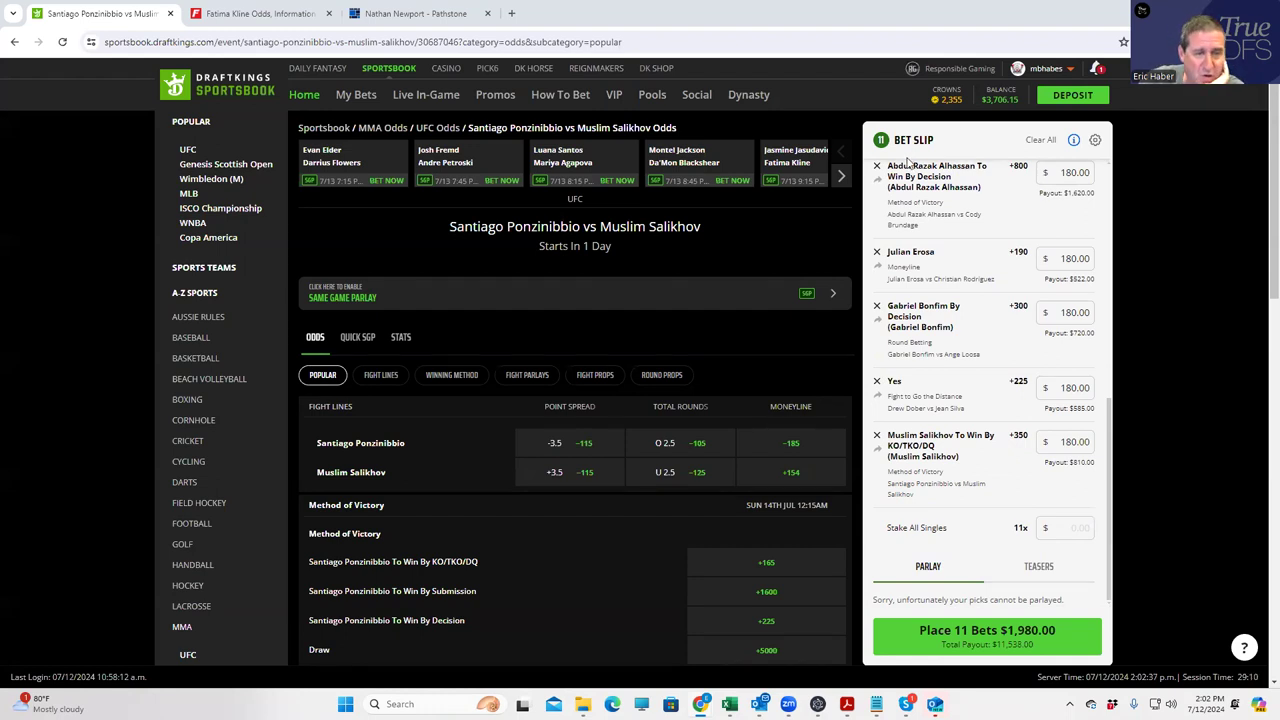
- Advance through the UFC fight list and open the Rose Namajunas vs Tracy Cortez fight
{"action": "left_click", "coordinate": [840, 180]}
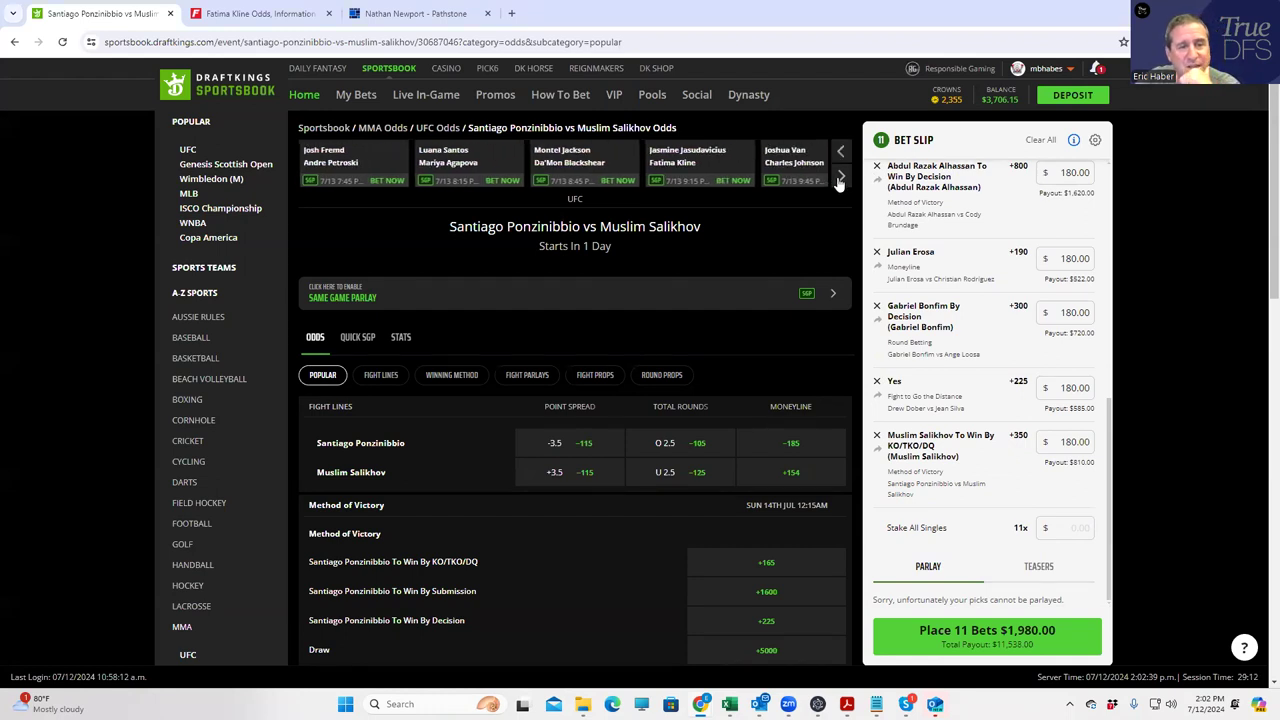
{"action": "left_click", "coordinate": [840, 180]}
{"action": "left_click", "coordinate": [840, 180]}
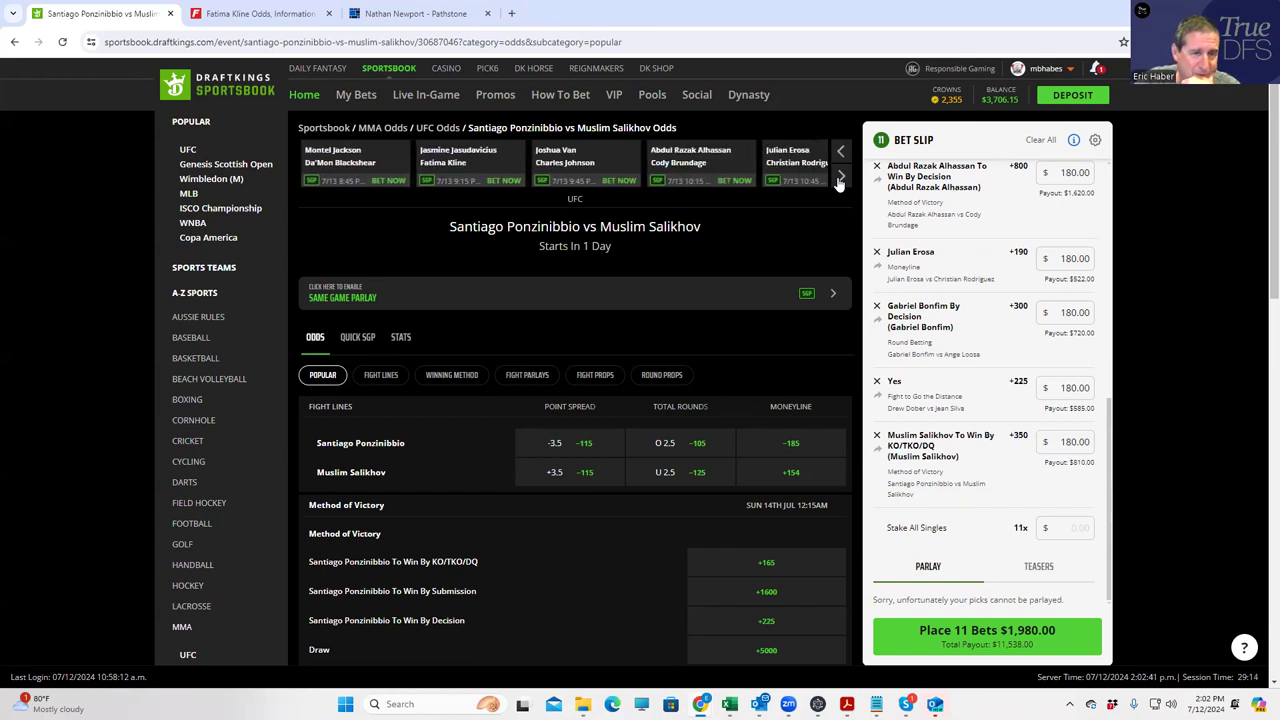
{"action": "left_click", "coordinate": [840, 180]}
{"action": "left_click", "coordinate": [840, 180]}
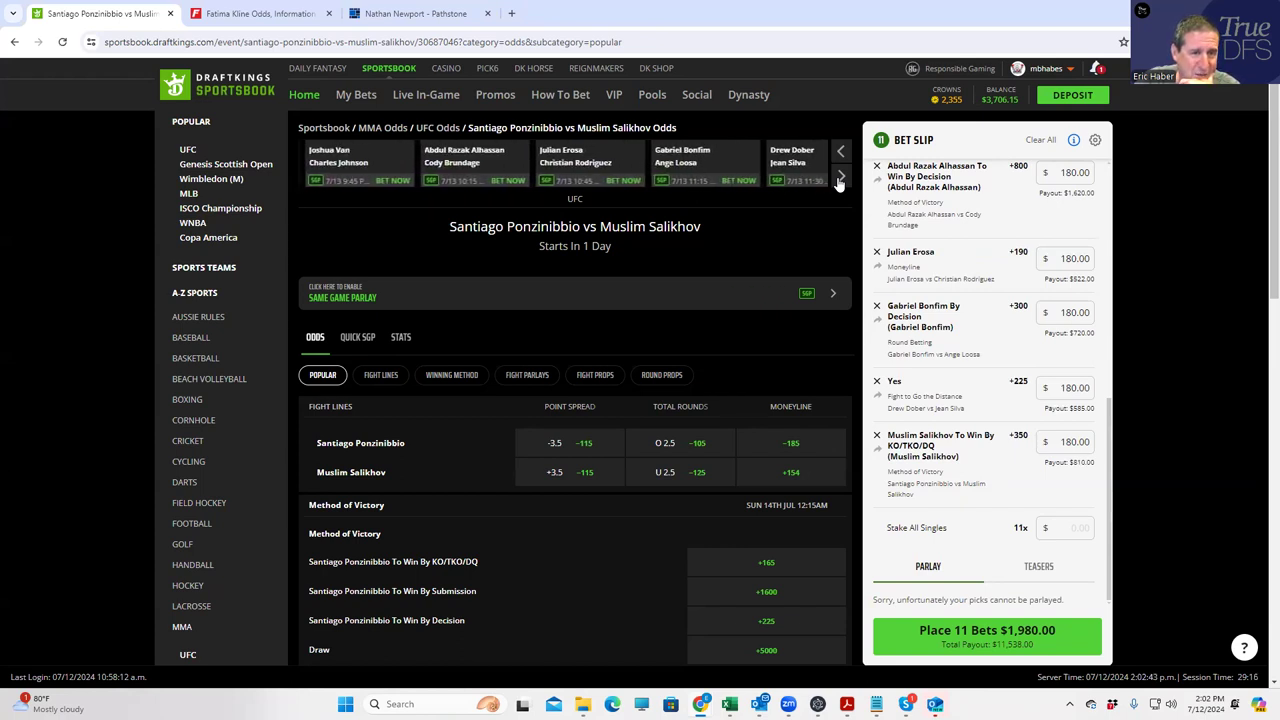
{"action": "left_click", "coordinate": [840, 180]}
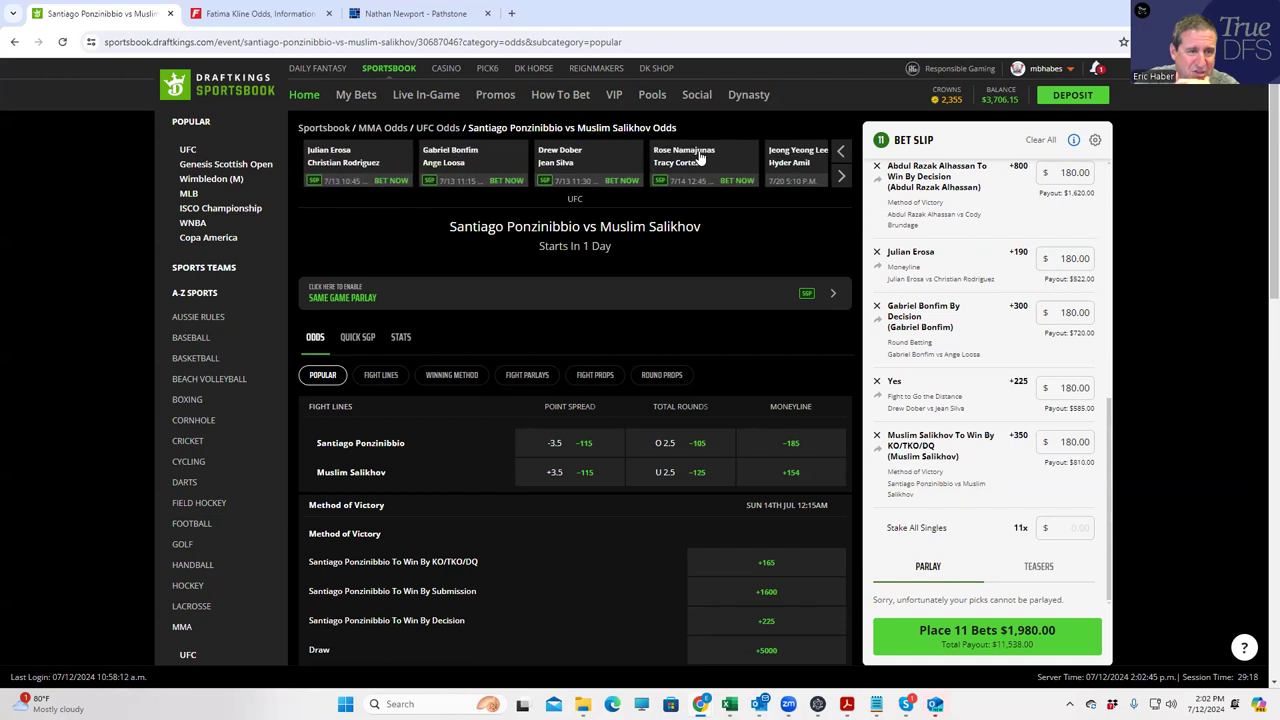
{"action": "left_click", "coordinate": [698, 150]}
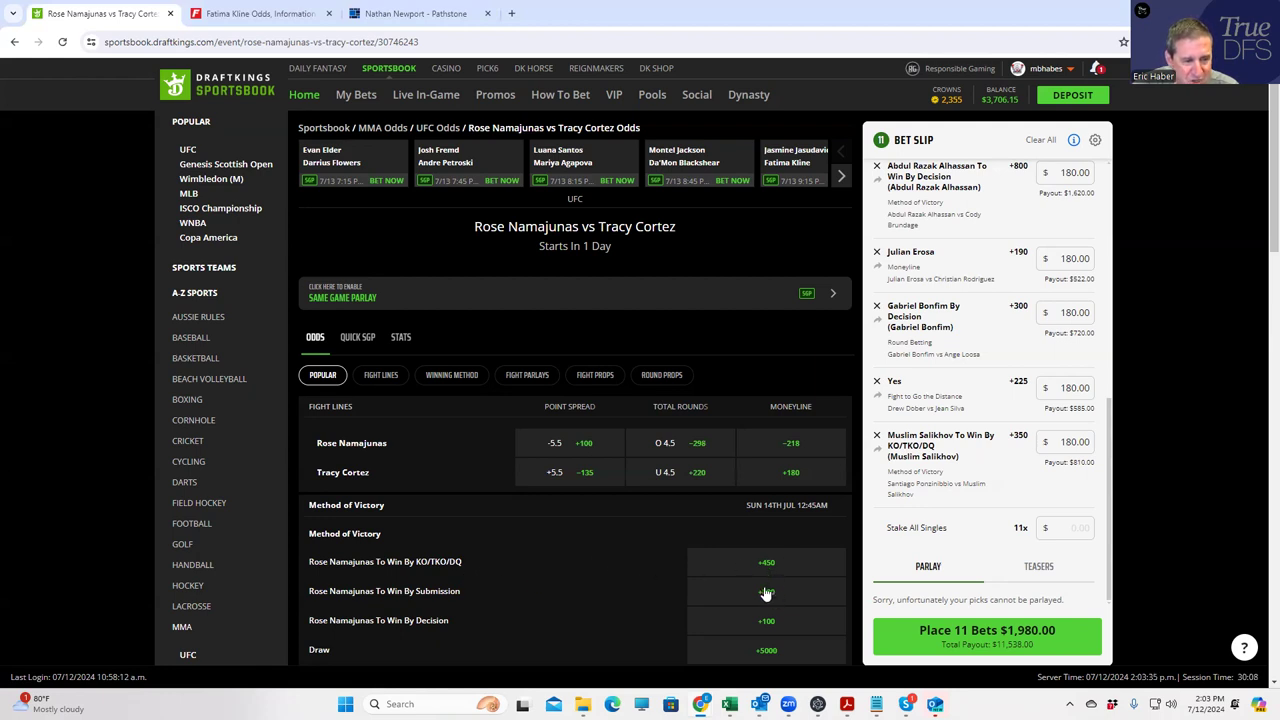
- Check the method of victory odds, display the round props and add Rose Namajunas Round 2 as a $180 single
{"action": "scroll", "coordinate": [705, 577], "scroll_direction": "down", "scroll_amount": 2}
{"action": "scroll", "coordinate": [705, 560], "scroll_direction": "up", "scroll_amount": 1}
{"action": "scroll", "coordinate": [705, 538], "scroll_direction": "up", "scroll_amount": 1}
{"action": "left_click", "coordinate": [656, 382]}
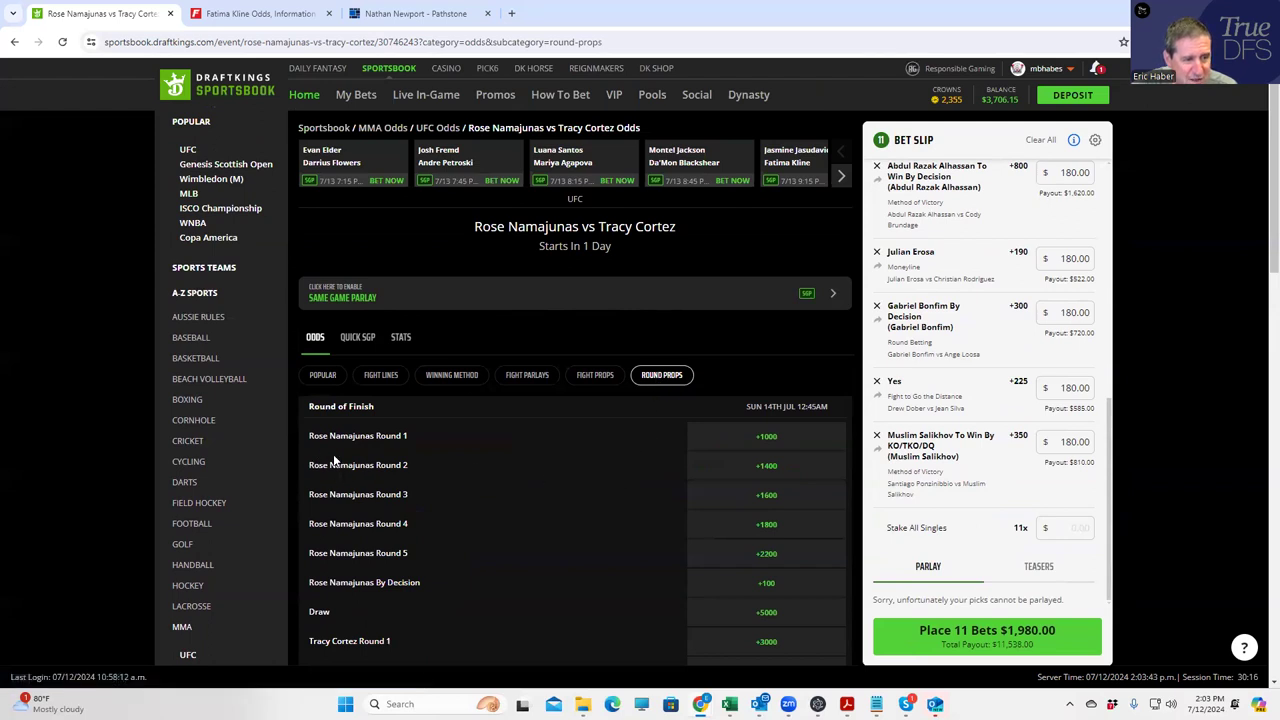
{"action": "left_click", "coordinate": [769, 470]}
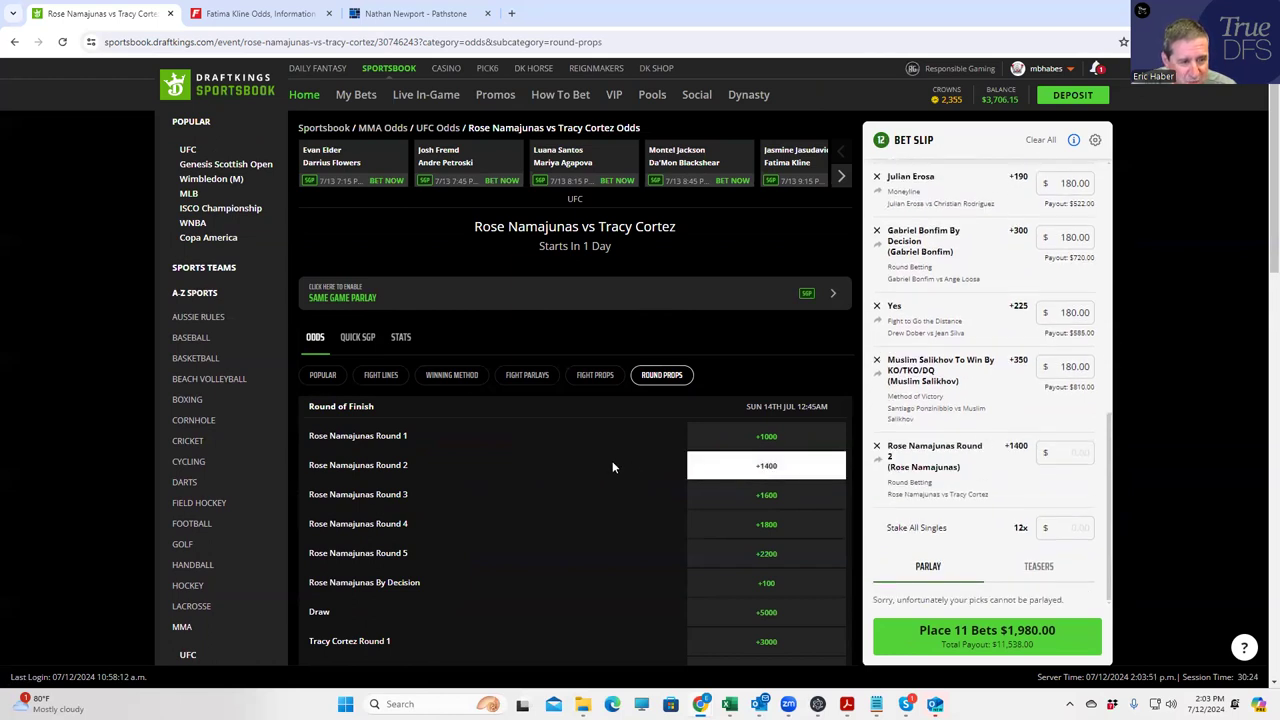
{"action": "left_click", "coordinate": [1050, 456]}
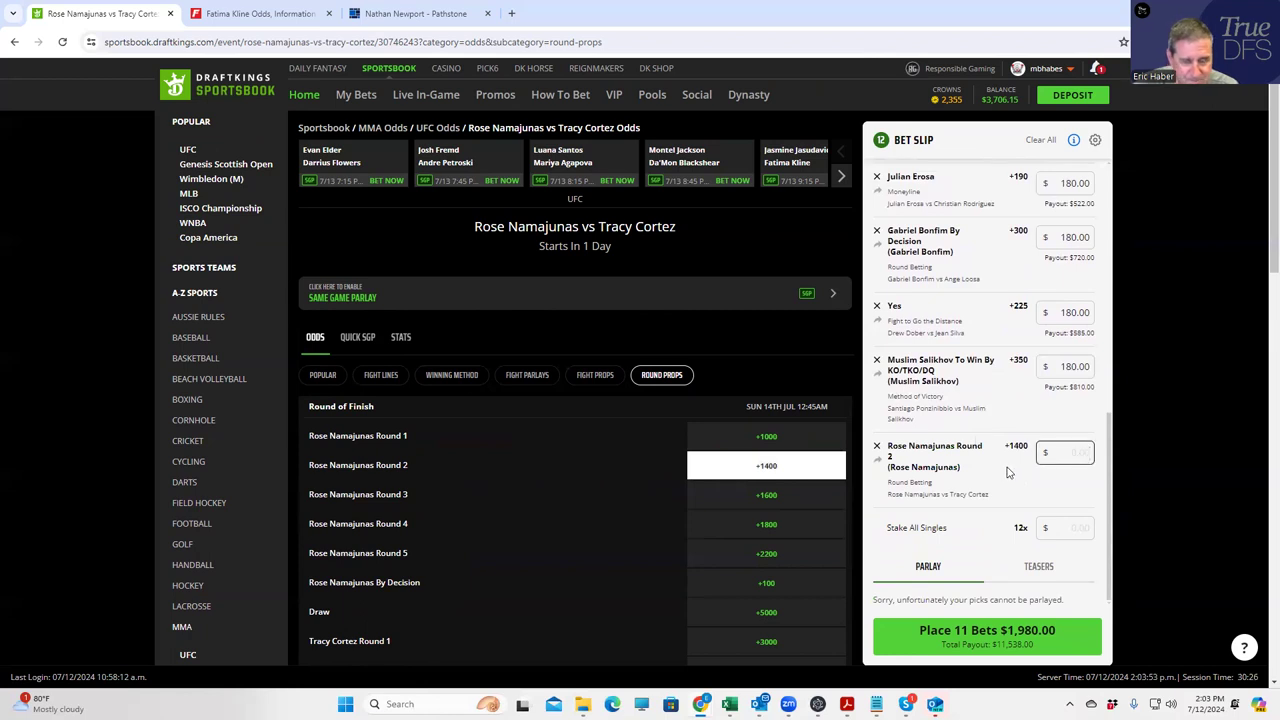
{"action": "type", "text": "180"}
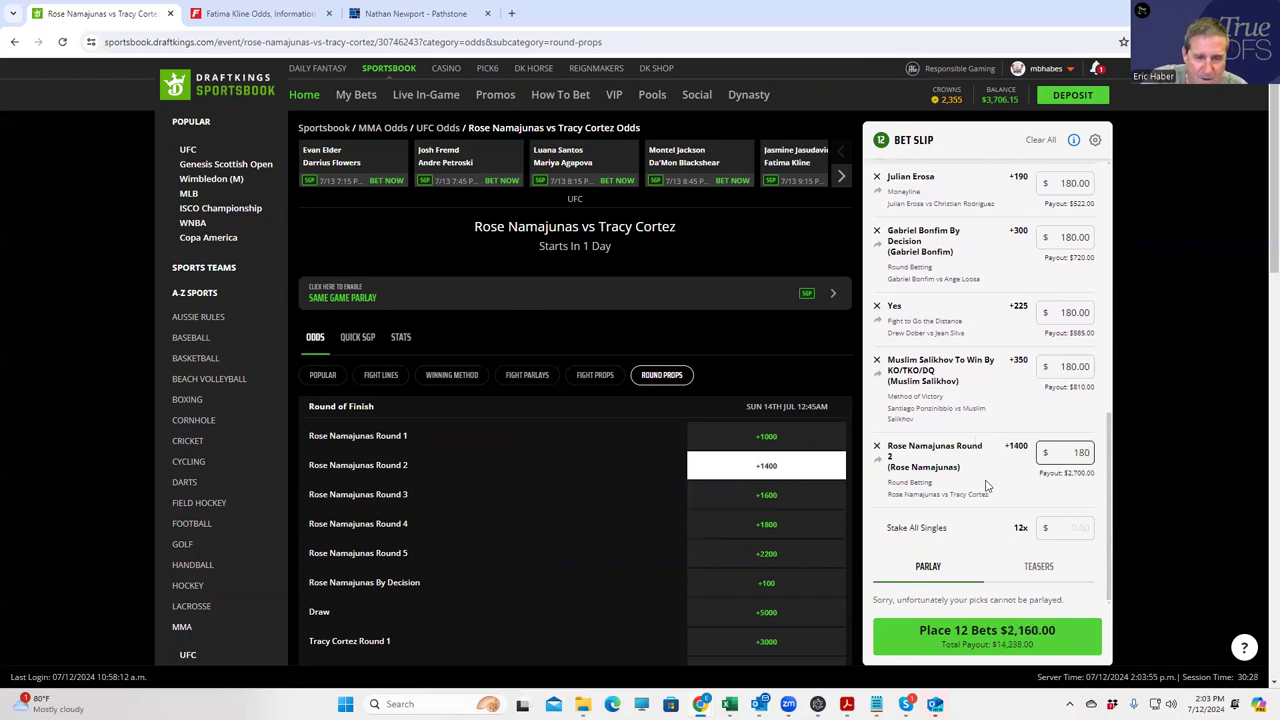
{"action": "left_click", "coordinate": [994, 486]}
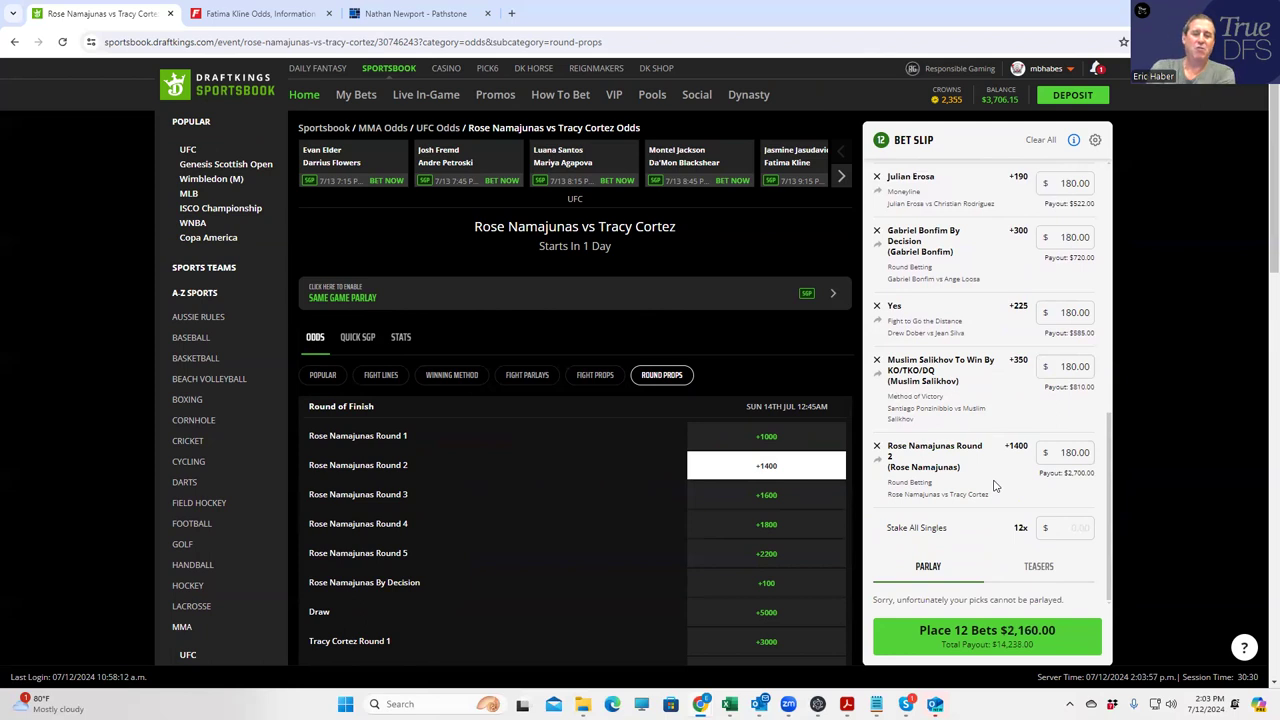